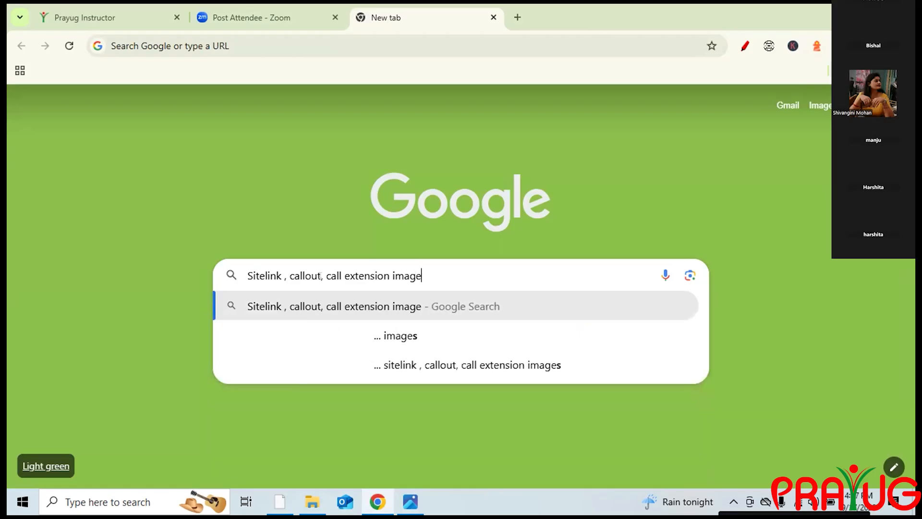
Step: Search images for sitelink, callout and call extension examples and preview the Uplers callout image
key(Return)
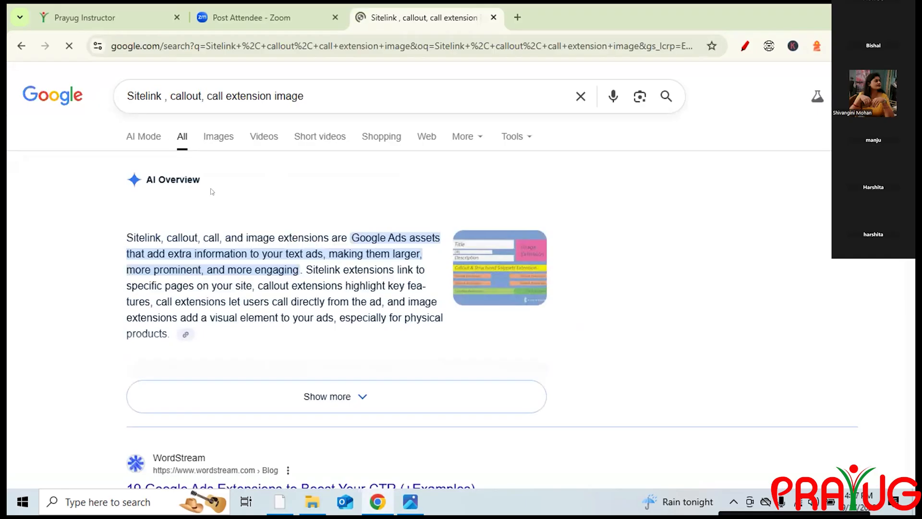
click(211, 136)
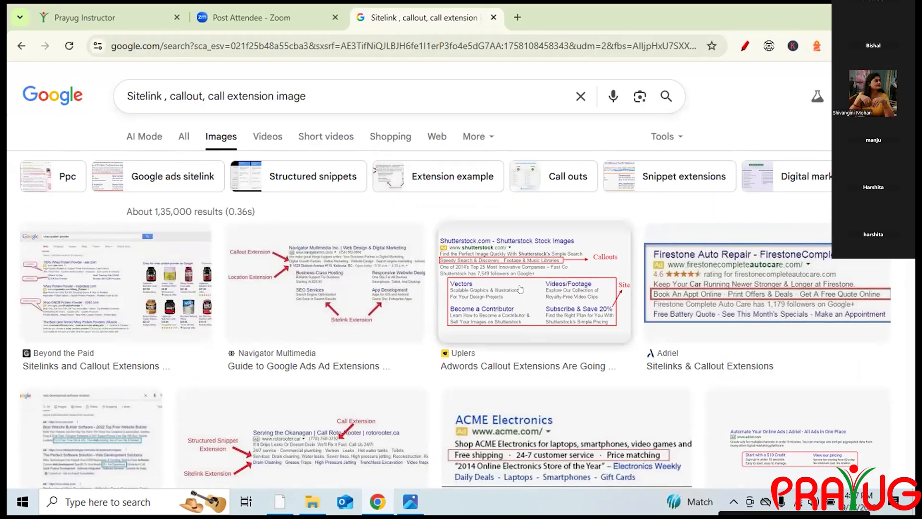
click(66, 307)
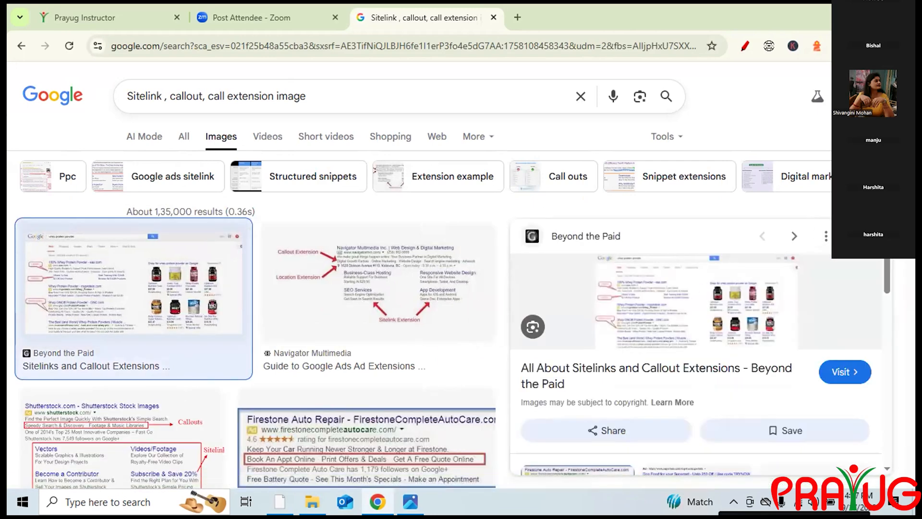
key(Escape)
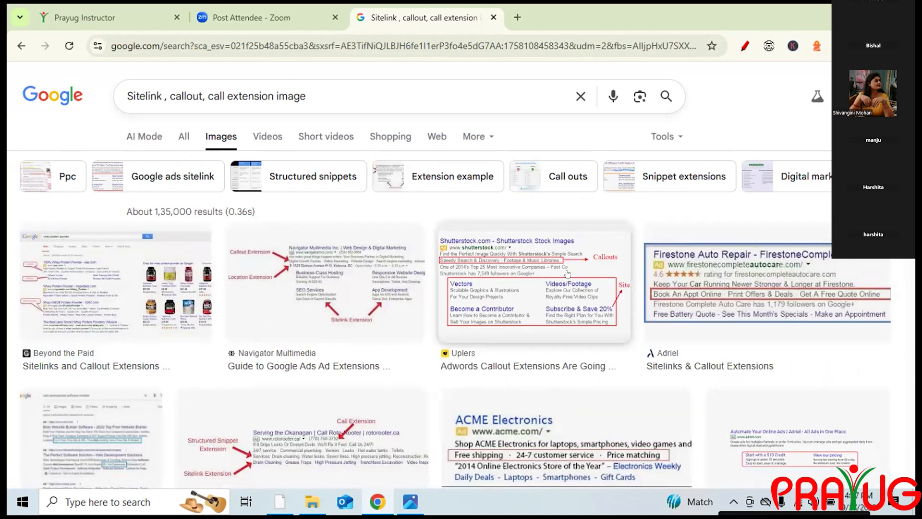
click(511, 279)
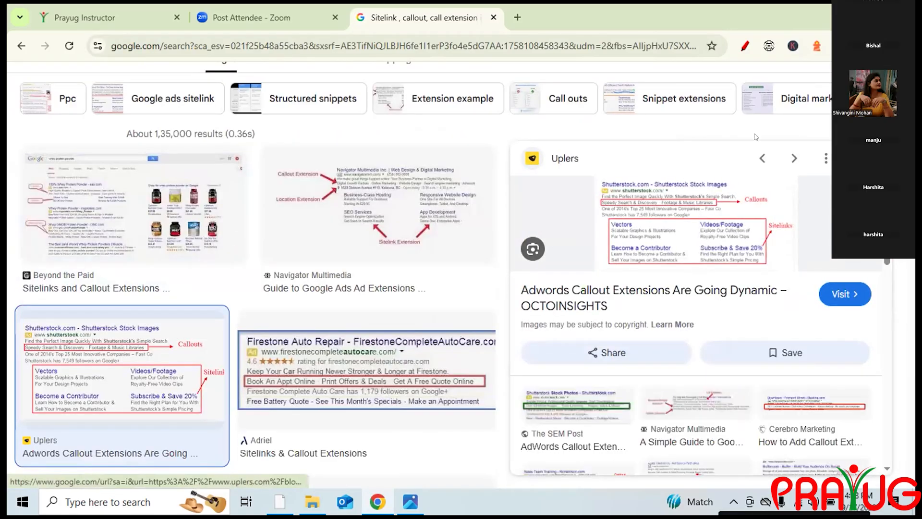
Step: Annotate the Uplers callout preview with a red checkmark, a bracket and a stroke along the Vectors box
click(744, 46)
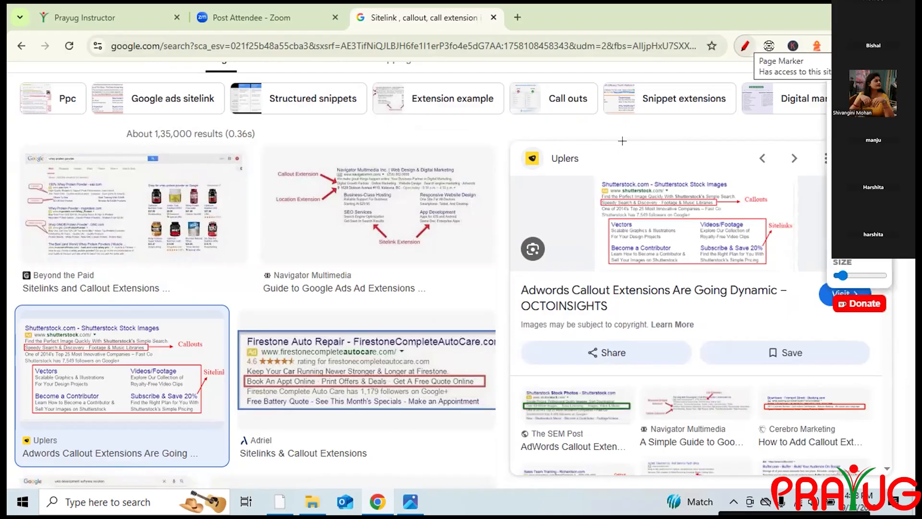
drag(534, 173, 567, 125)
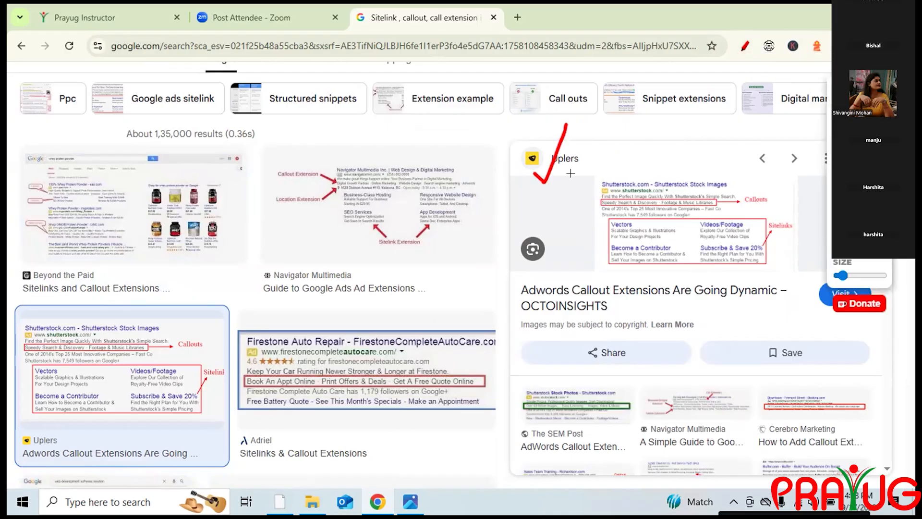
mouse_move(595, 161)
mouse_down()
mouse_move(578, 168)
mouse_move(581, 284)
mouse_move(602, 284)
mouse_up()
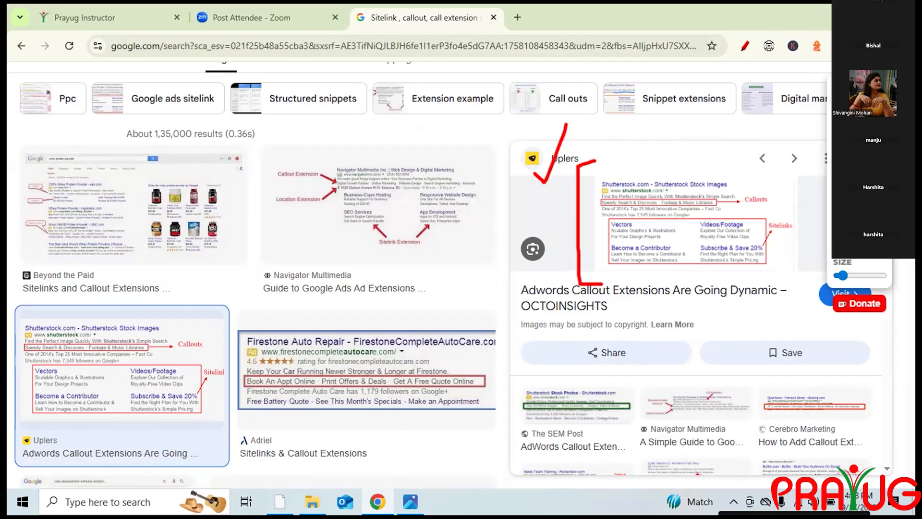
drag(863, 72, 398, 202)
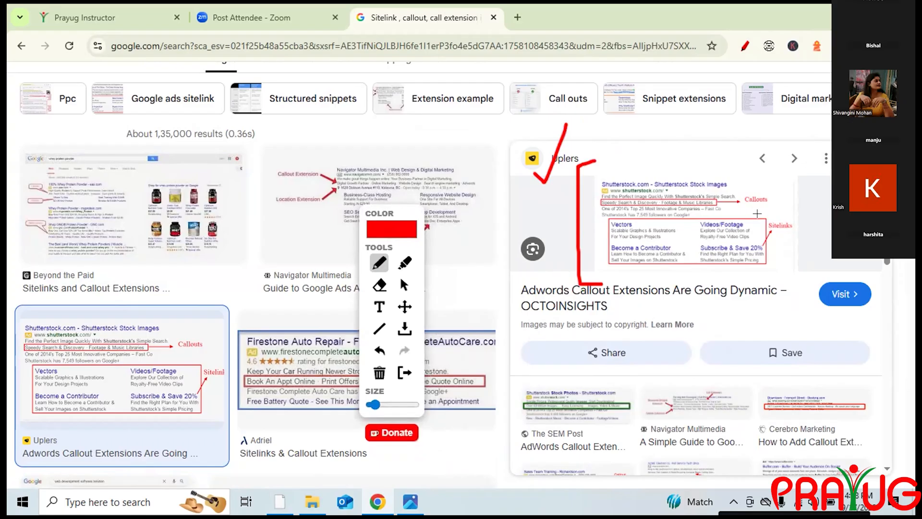
mouse_move(616, 217)
mouse_down()
mouse_move(600, 249)
mouse_move(604, 265)
mouse_move(624, 266)
mouse_up()
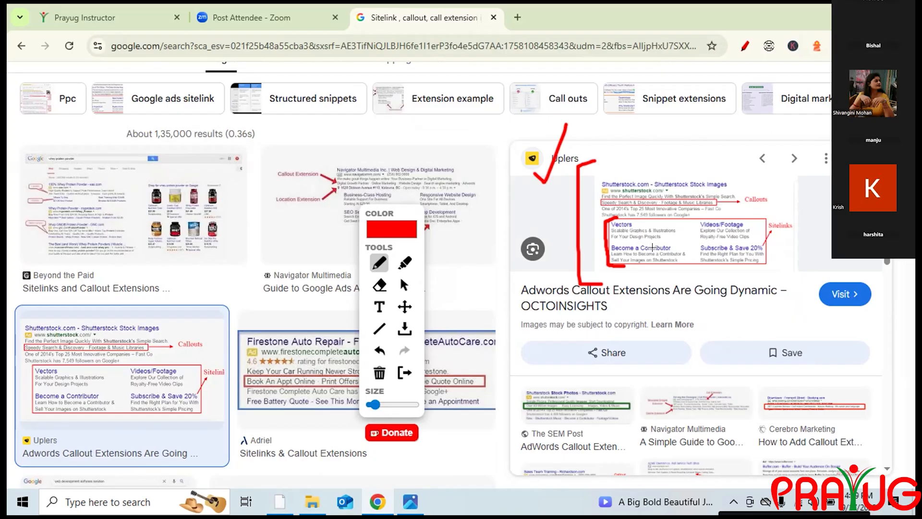
Step: Draw red checkmarks at the Contributor sitelink and Shutterstock.com title, plus a line below the title
drag(640, 261, 659, 258)
mouse_move(587, 179)
mouse_down()
mouse_move(594, 193)
mouse_move(598, 159)
mouse_up()
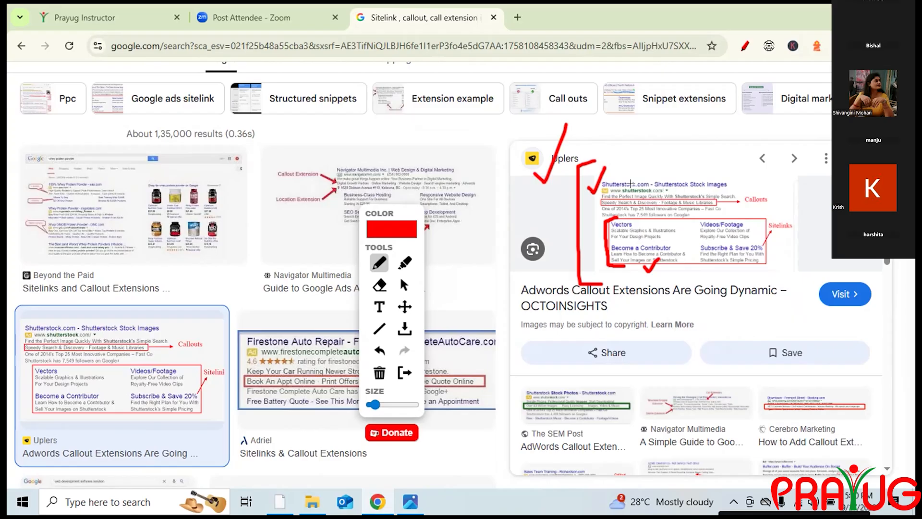
mouse_move(595, 189)
mouse_down()
mouse_move(587, 205)
mouse_move(609, 214)
mouse_up()
Step: Underline 'subject to copyright. Learn More' in red, then turn off the pen to clear all drawings
drag(579, 191, 601, 168)
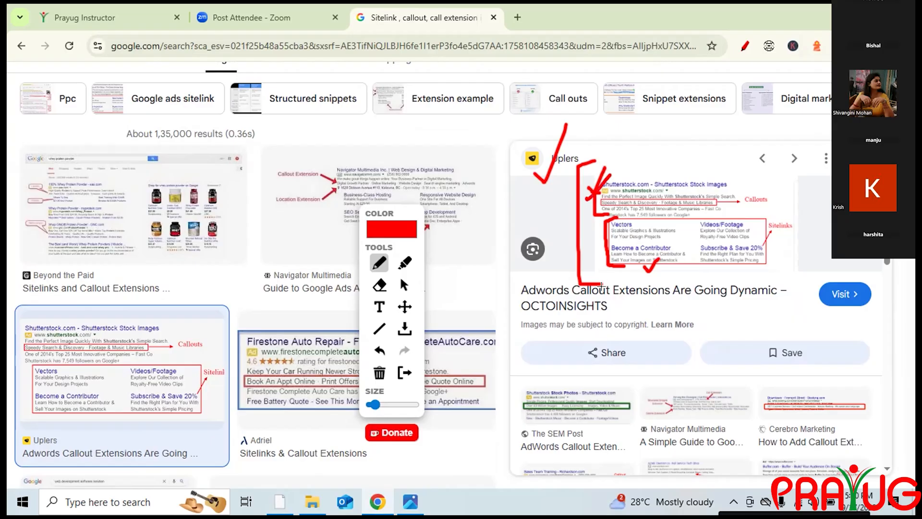
drag(580, 327, 639, 329)
click(614, 327)
click(648, 330)
drag(661, 329, 686, 328)
click(696, 327)
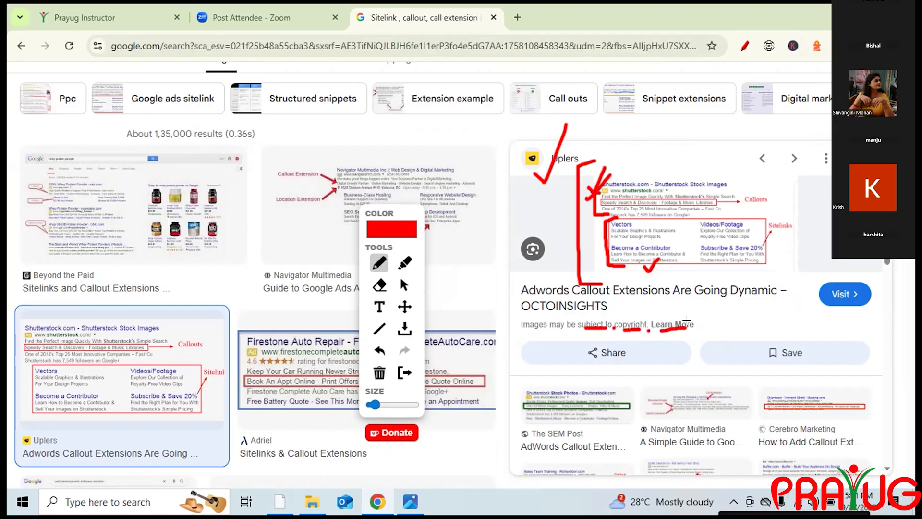
drag(576, 331, 705, 332)
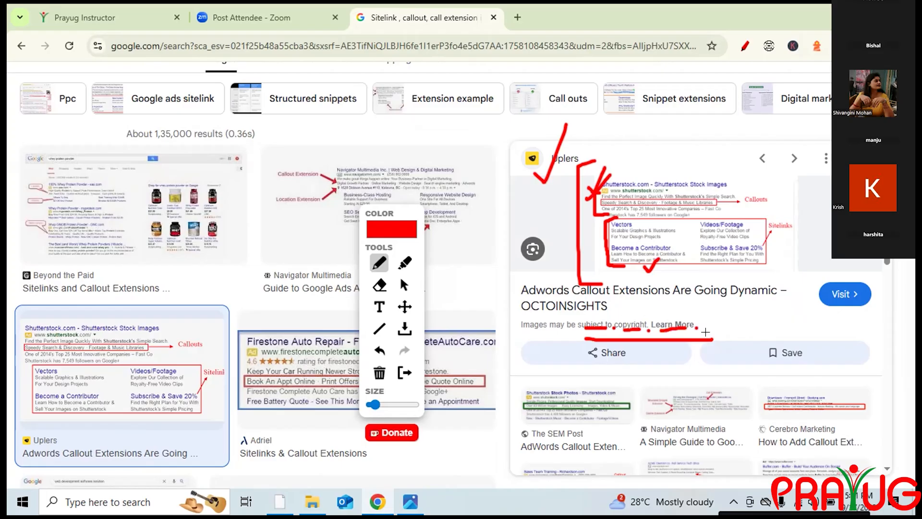
click(744, 47)
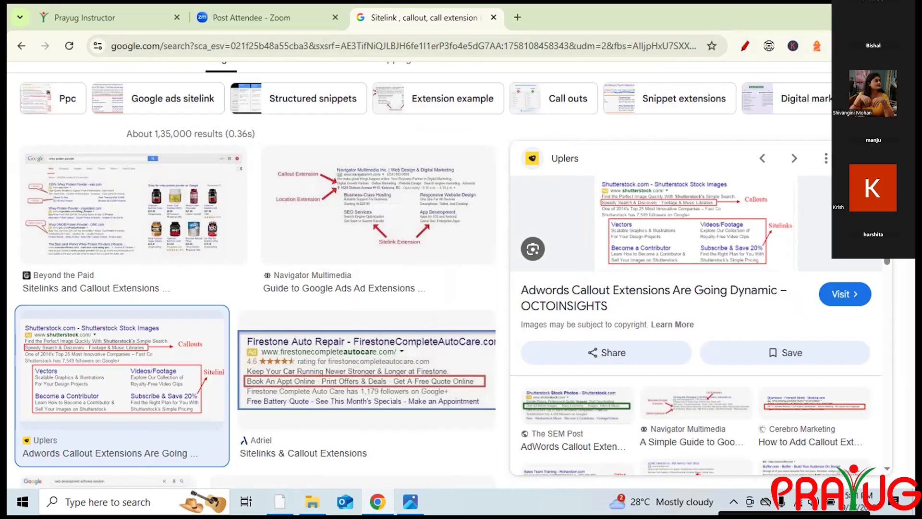
Step: Trim the query to 'callout extensions call extension image' and rerun the image search
scroll(255, 288, down, 10)
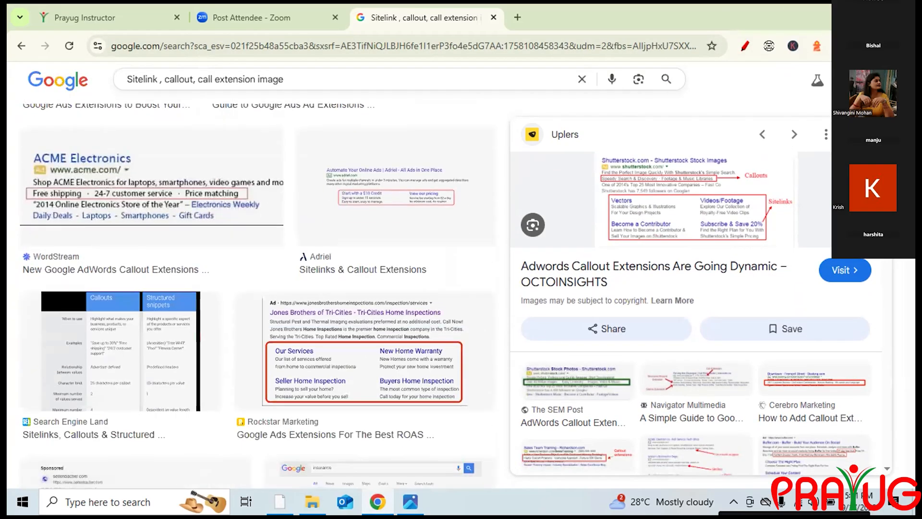
scroll(212, 72, up, 10)
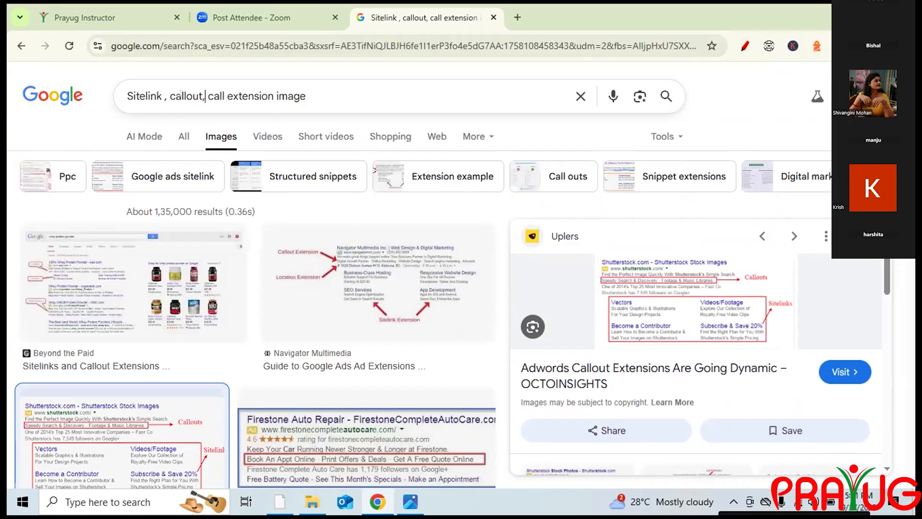
drag(180, 95, 118, 94)
key(BackSpace)
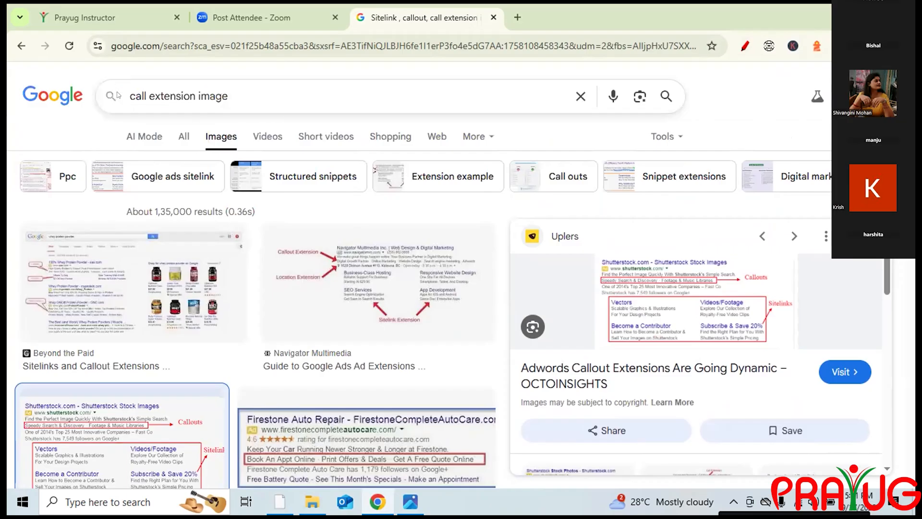
key(Return)
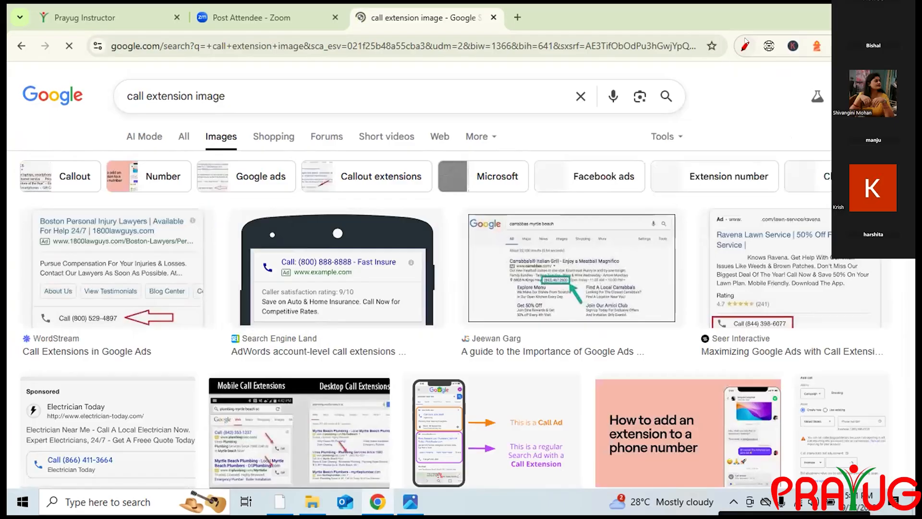
Step: Checkmark the call lines in two results, clear the marks, and filter to Callout extensions
drag(106, 342, 134, 329)
mouse_move(232, 292)
mouse_down()
mouse_move(244, 296)
mouse_move(276, 265)
mouse_up()
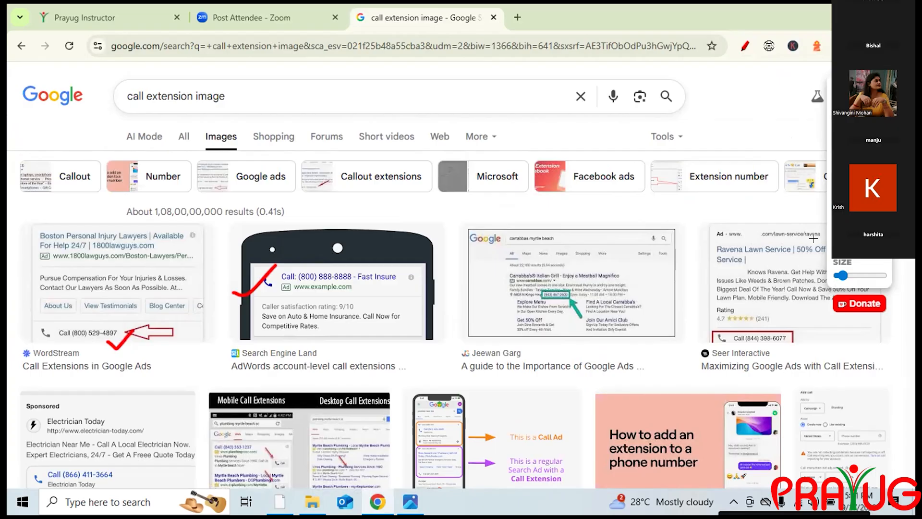
click(860, 226)
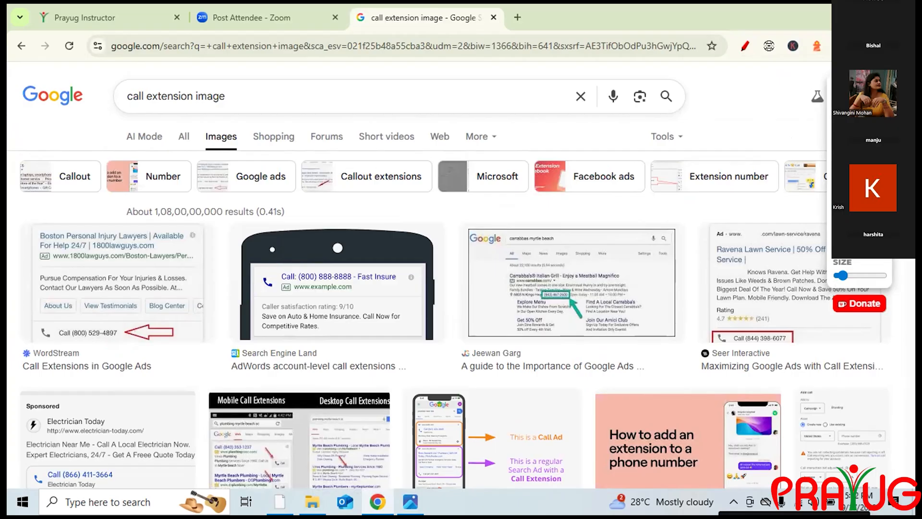
click(361, 173)
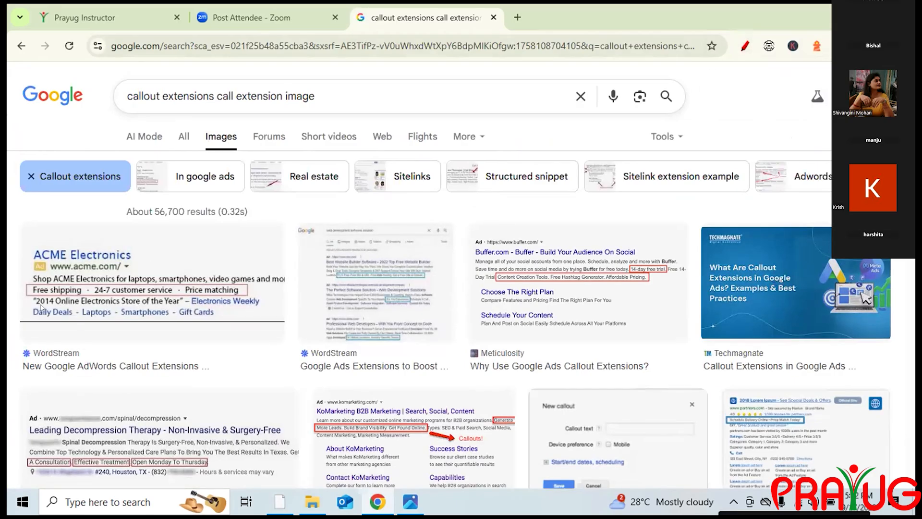
Step: Underline and checkmark the ACME Electronics ad, erase the marks, then press Alt+U in Zoom
drag(33, 290, 250, 296)
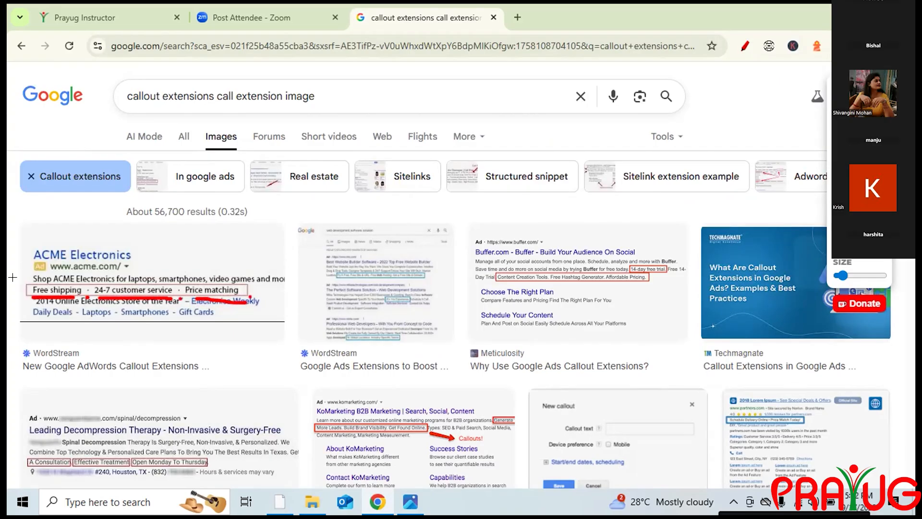
mouse_move(18, 250)
mouse_down()
mouse_move(45, 243)
mouse_move(20, 283)
mouse_move(28, 298)
mouse_up()
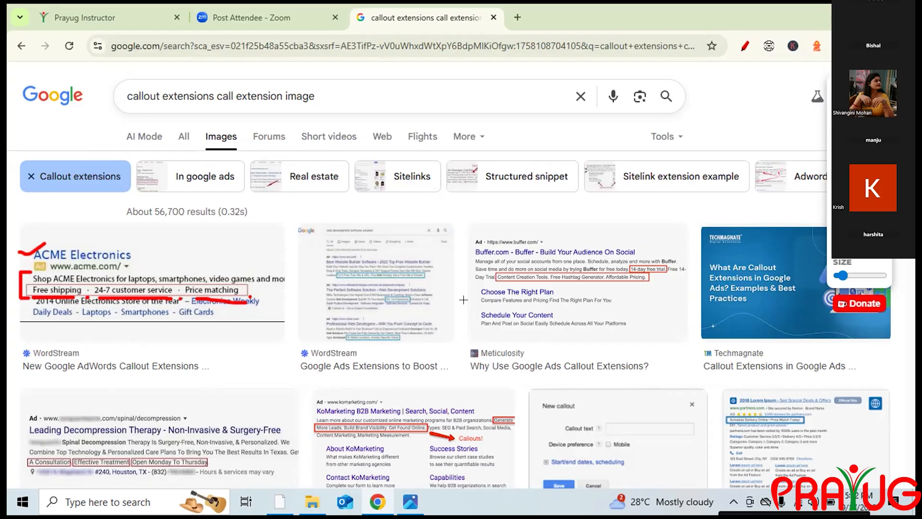
key(Delete)
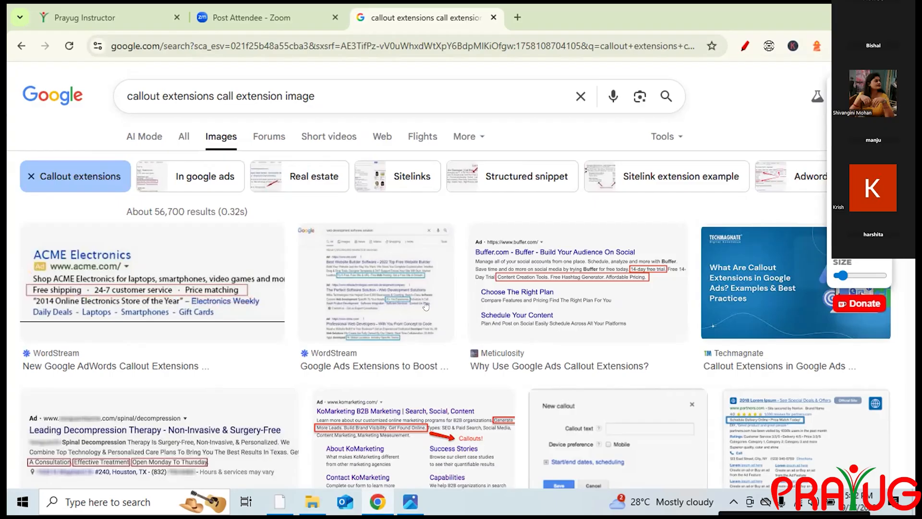
key(alt+u)
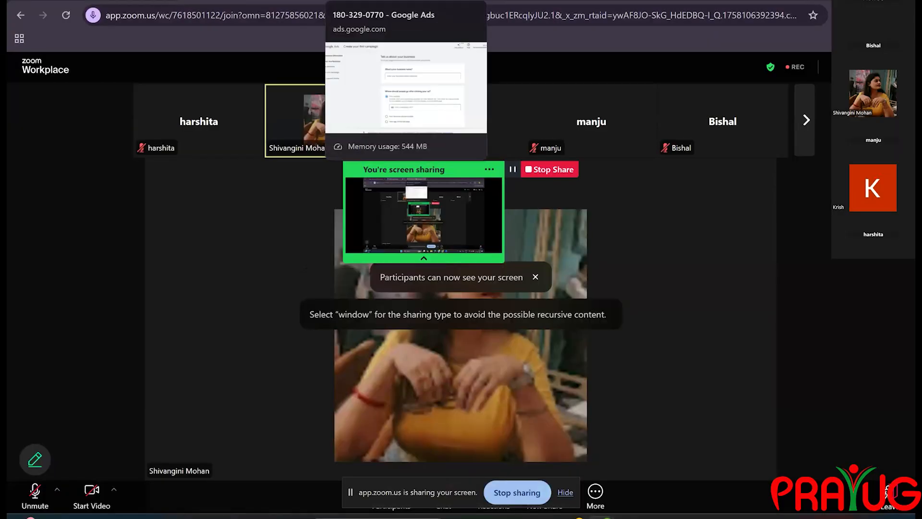
click(405, 1)
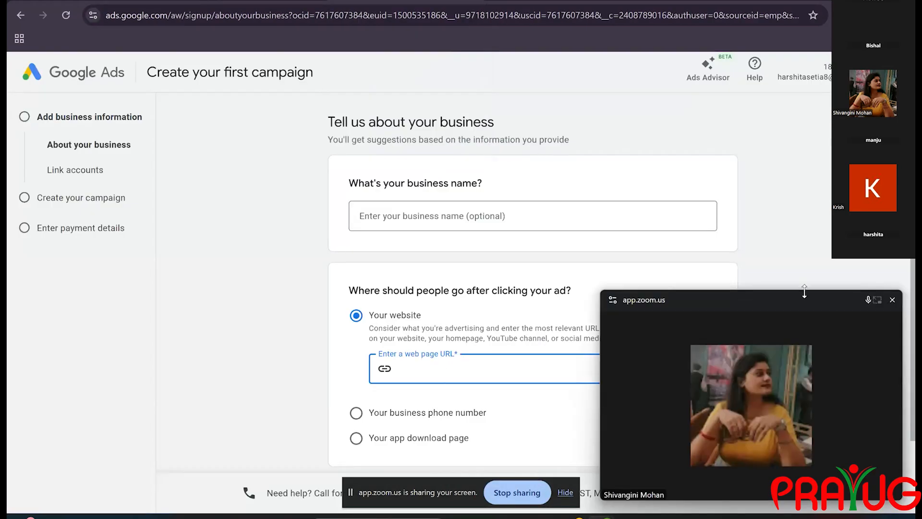
drag(779, 307, 786, 75)
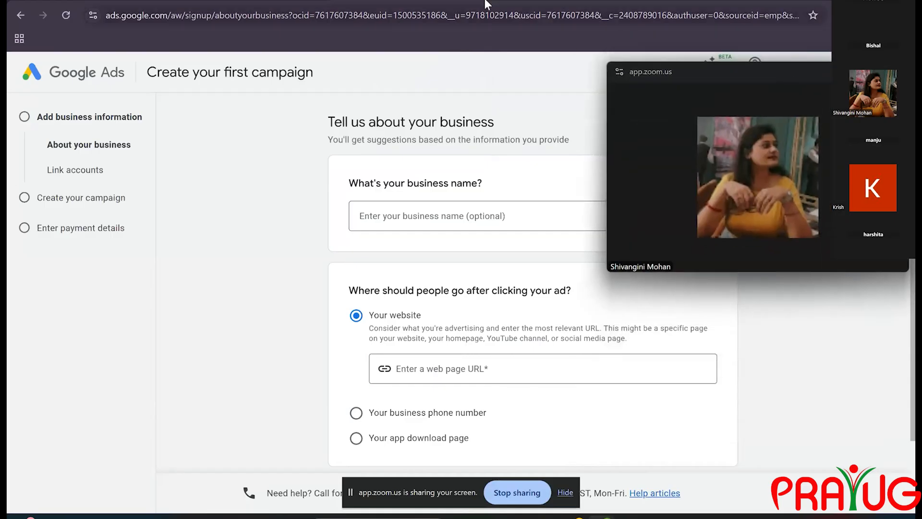
mouse_move(705, 240)
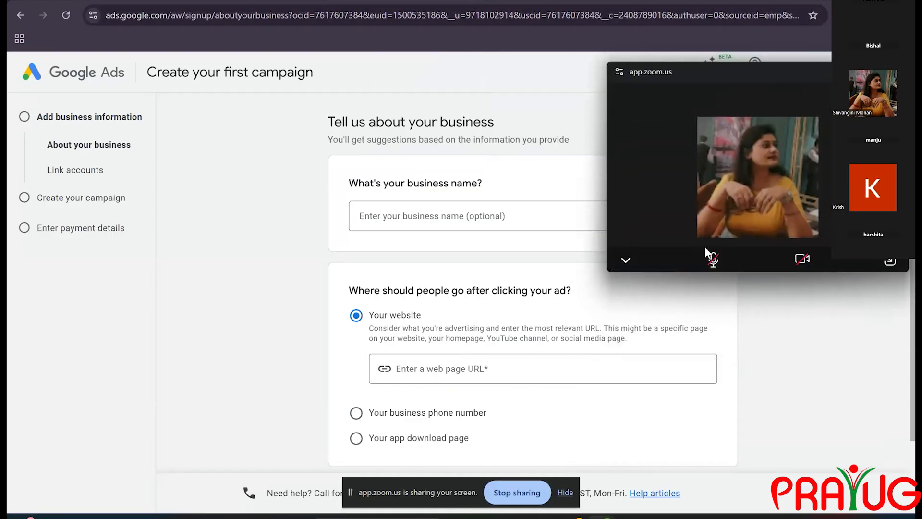
click(713, 259)
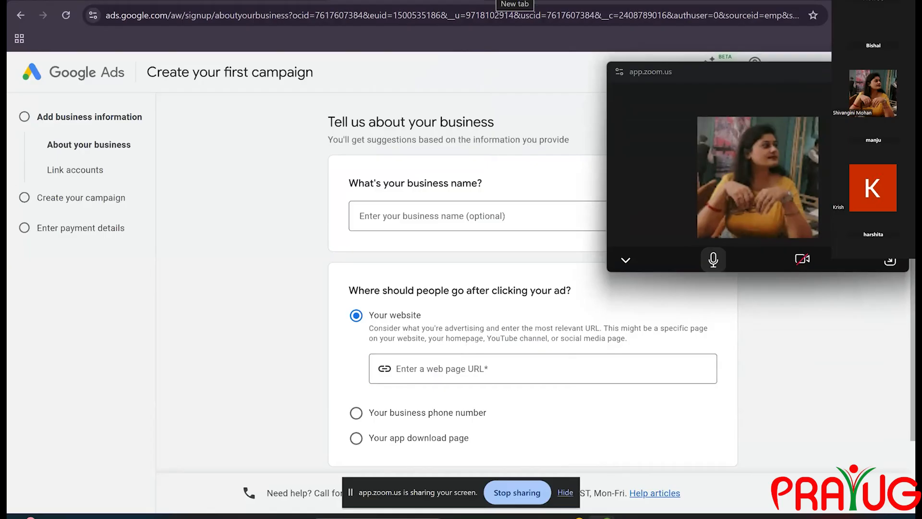
Step: In a new tab, rerun the 'google ads' search, go to Google Ads sign-in, and choose Start now
click(515, 1)
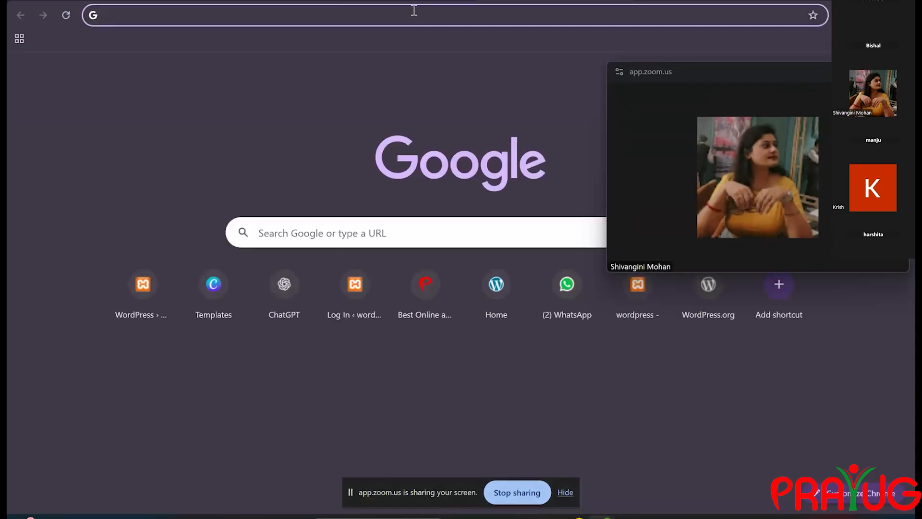
mouse_move(714, 265)
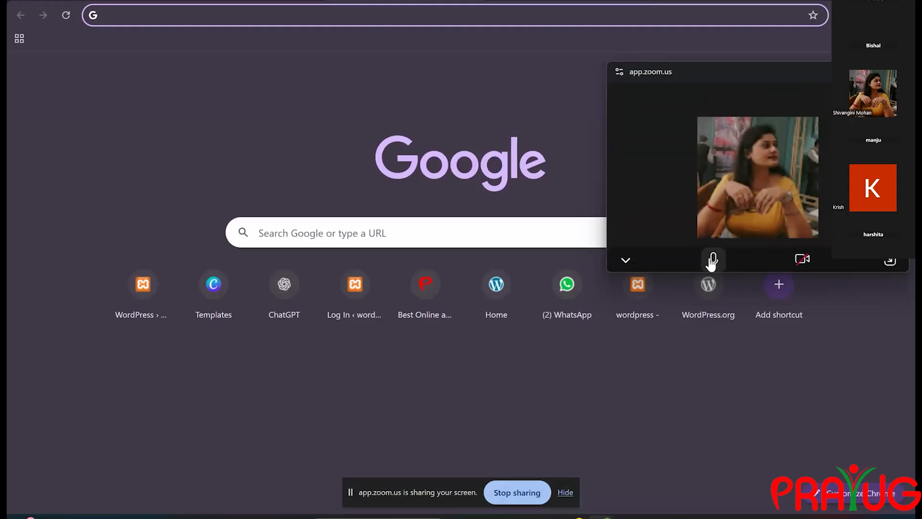
click(381, 13)
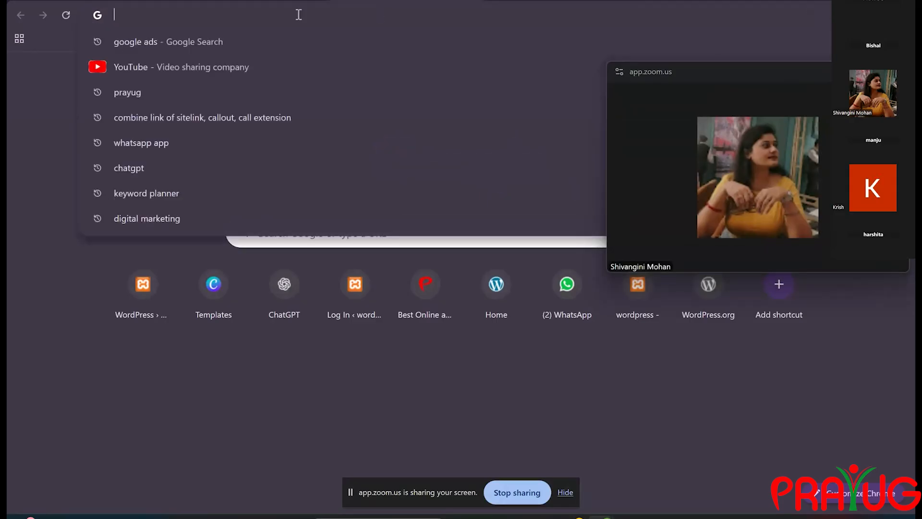
click(133, 43)
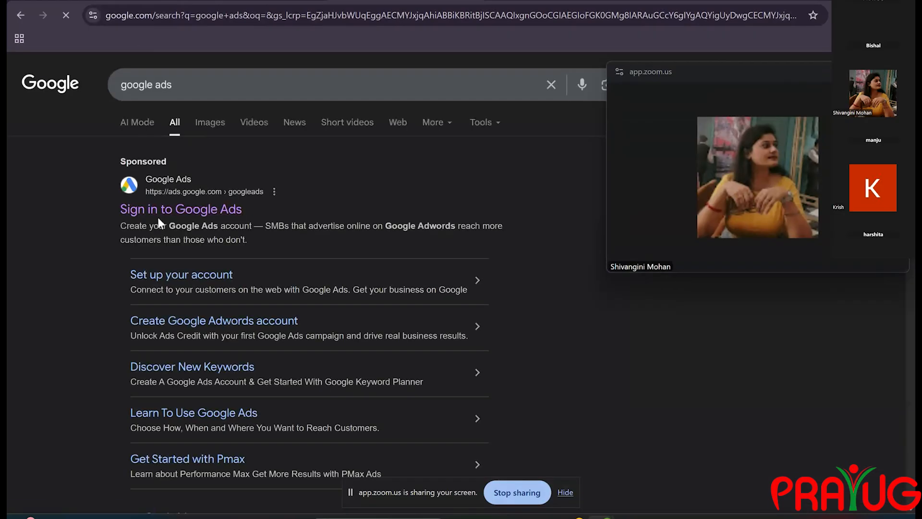
click(159, 215)
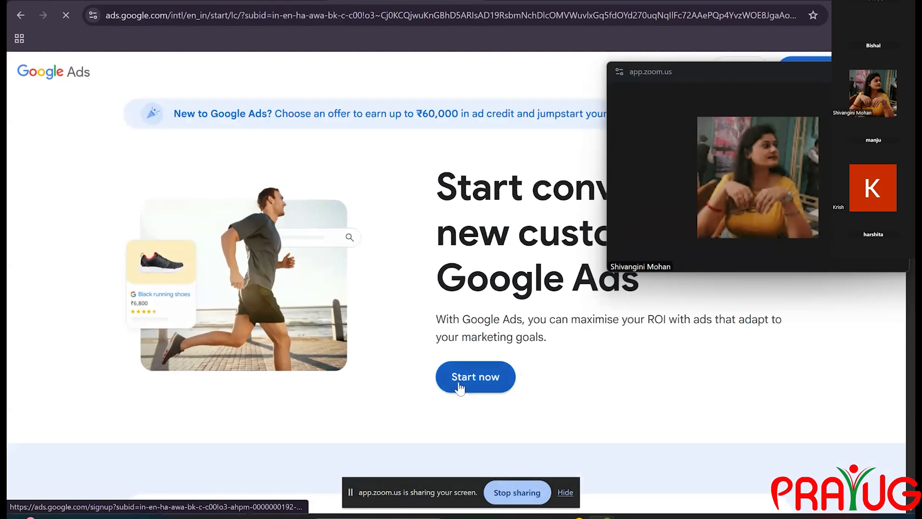
click(458, 384)
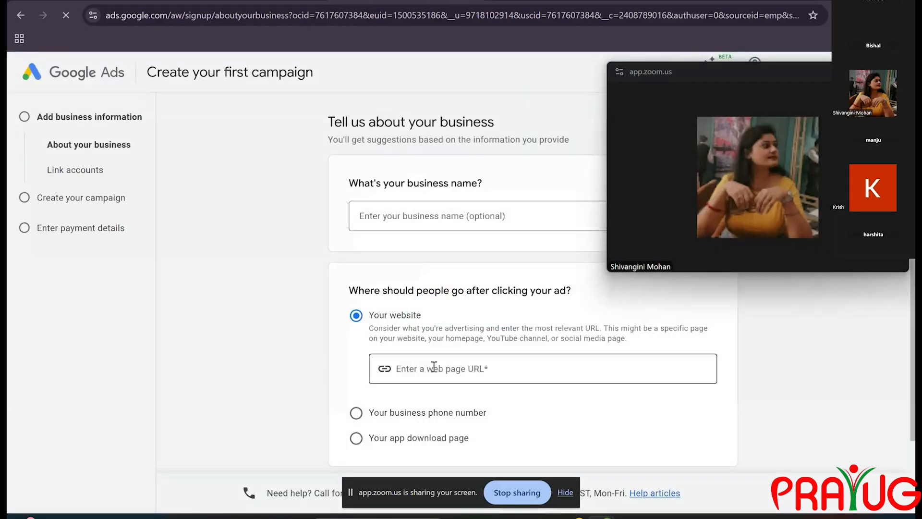
Step: Focus the website URL field, toggle the Zoom microphone, and reposition the meeting video window
click(434, 366)
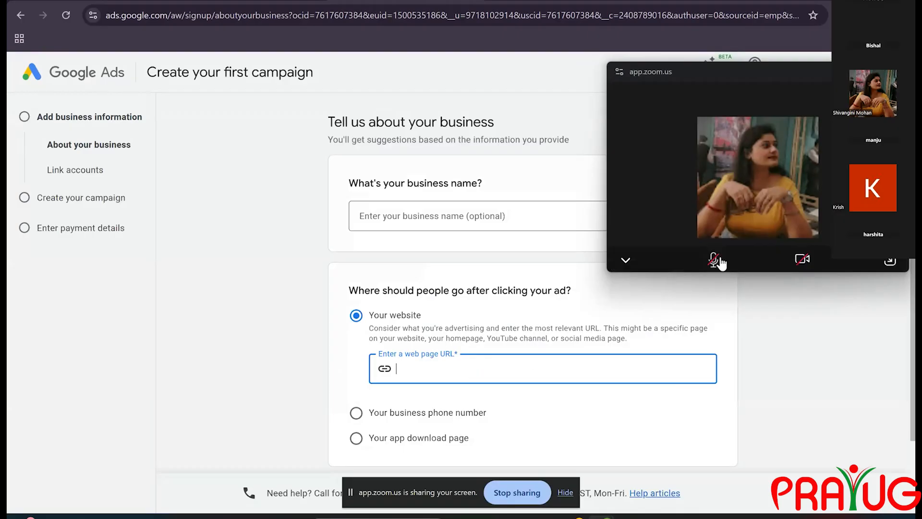
click(713, 267)
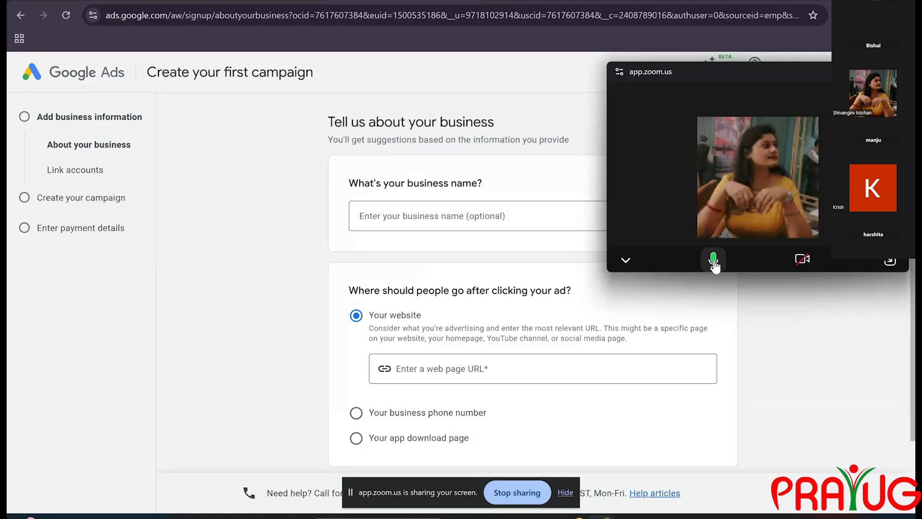
click(714, 264)
click(879, 15)
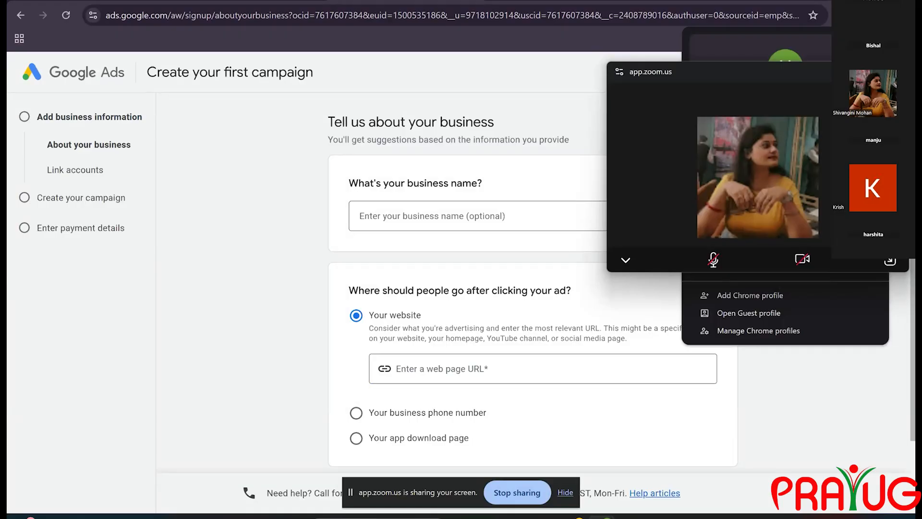
drag(815, 70, 667, 309)
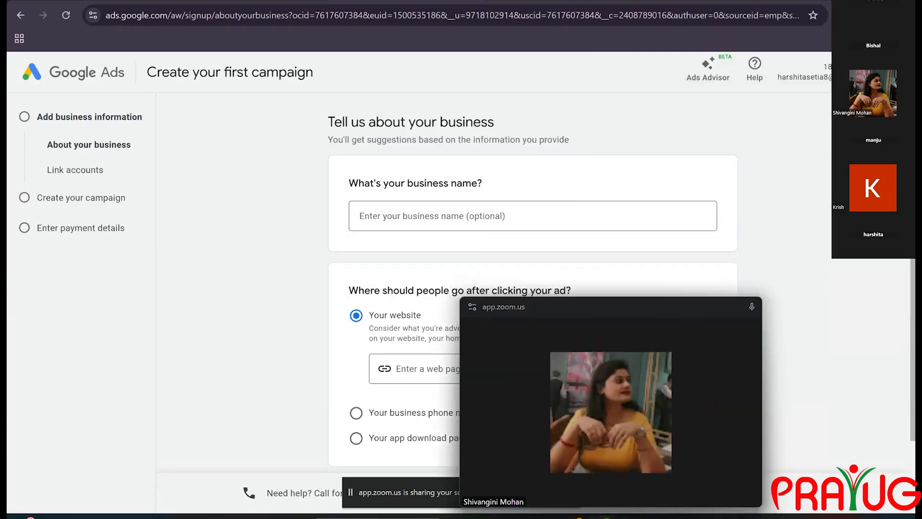
drag(557, 307, 704, 116)
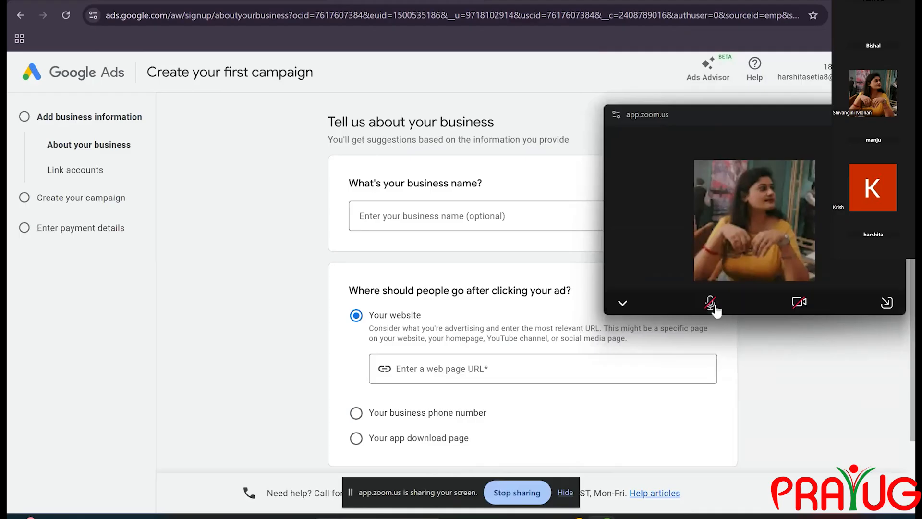
Step: Toggle the Zoom mic again, click the URL field, then open a new blank browser tab
click(717, 300)
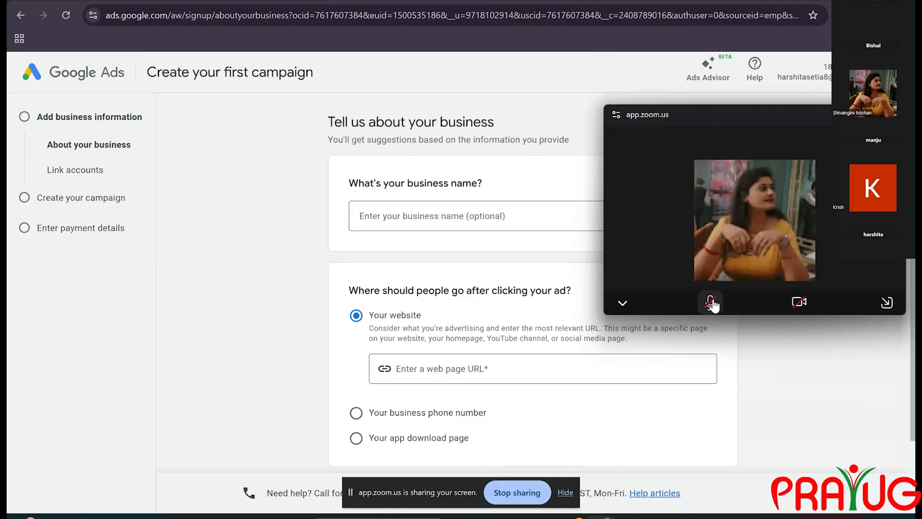
click(498, 371)
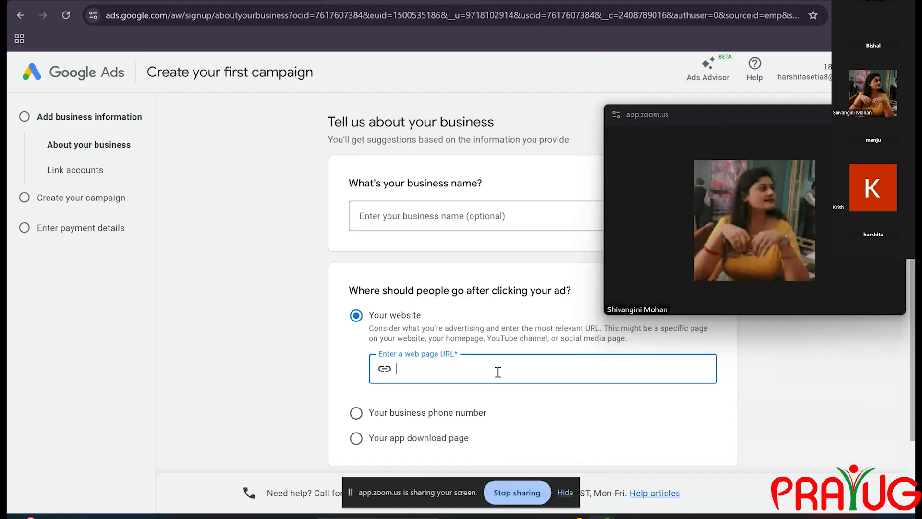
mouse_move(694, 285)
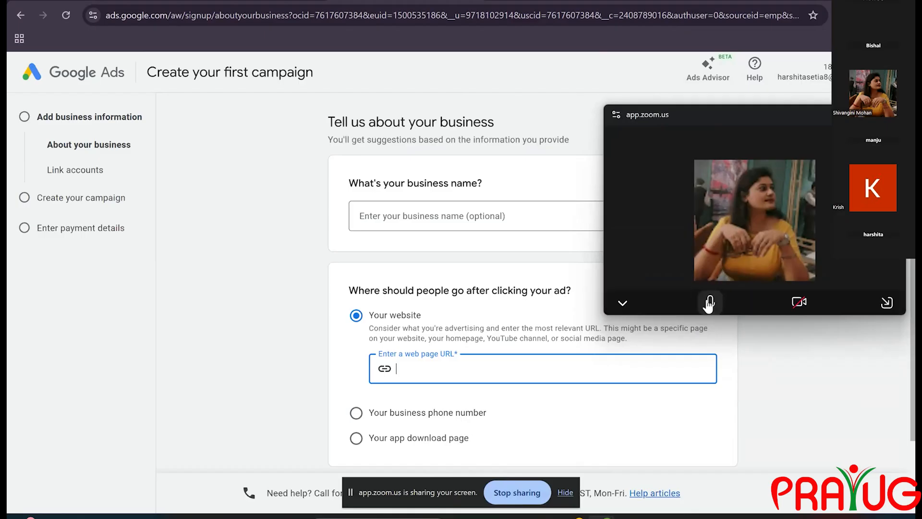
click(710, 303)
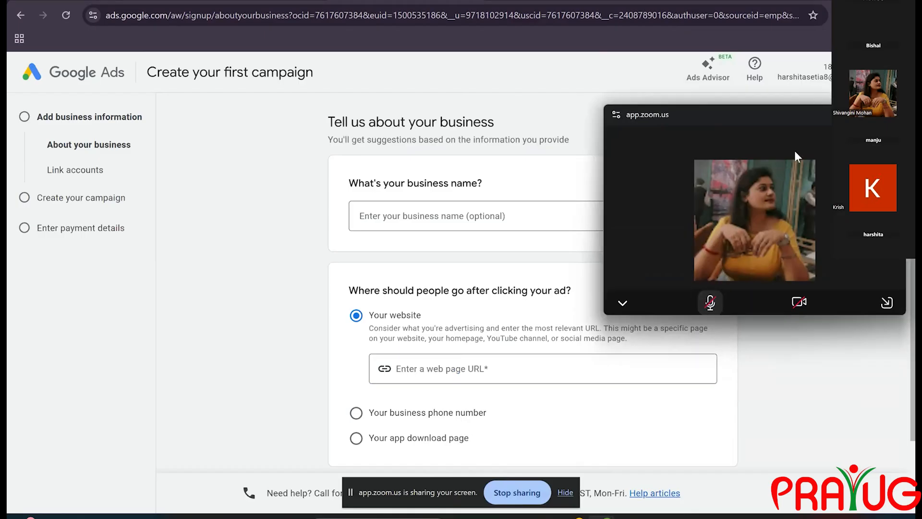
click(710, 303)
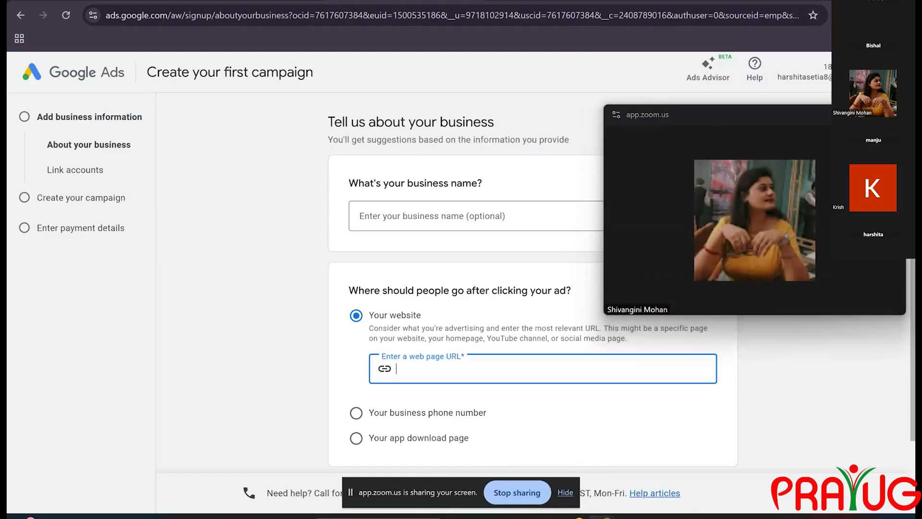
click(493, 1)
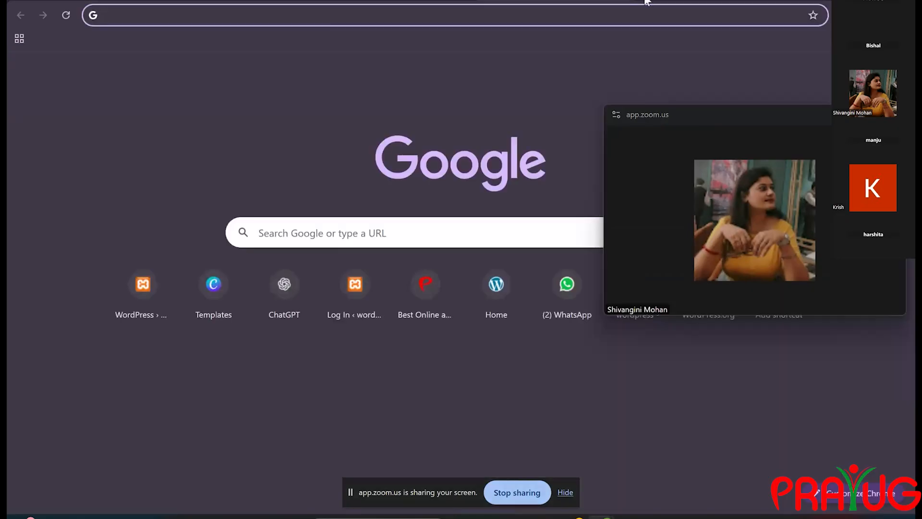
Step: Bookmark the new tab page and dismiss the bookmark confirmation
click(811, 15)
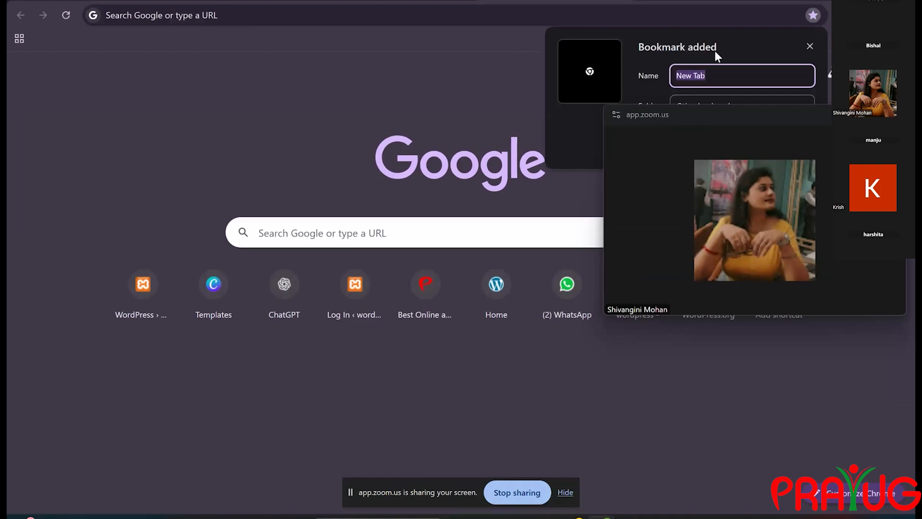
click(676, 155)
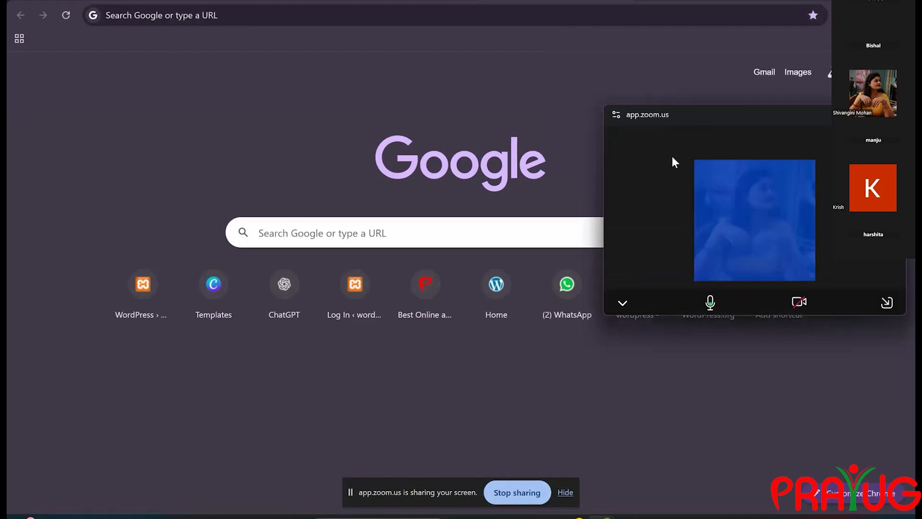
click(106, 15)
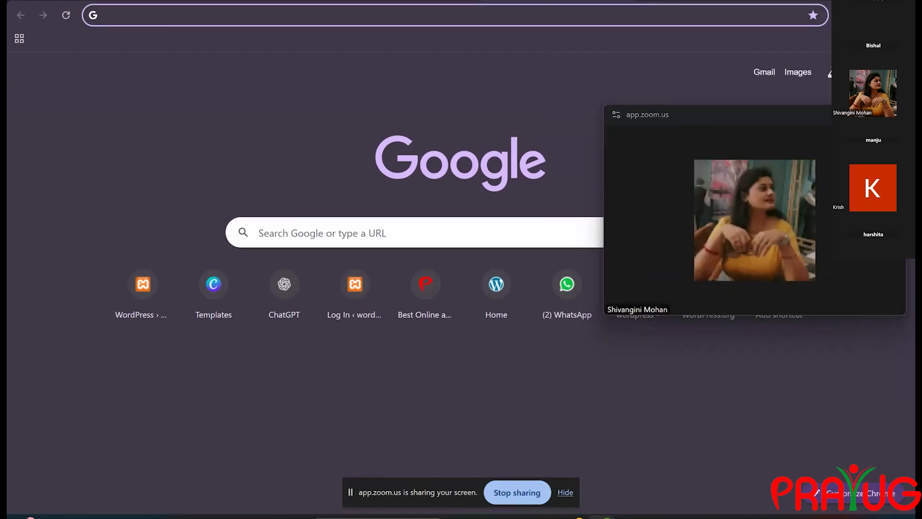
Step: Browse the Chrome options and Google apps menus, move the meeting window, and show saved bookmarks
click(903, 15)
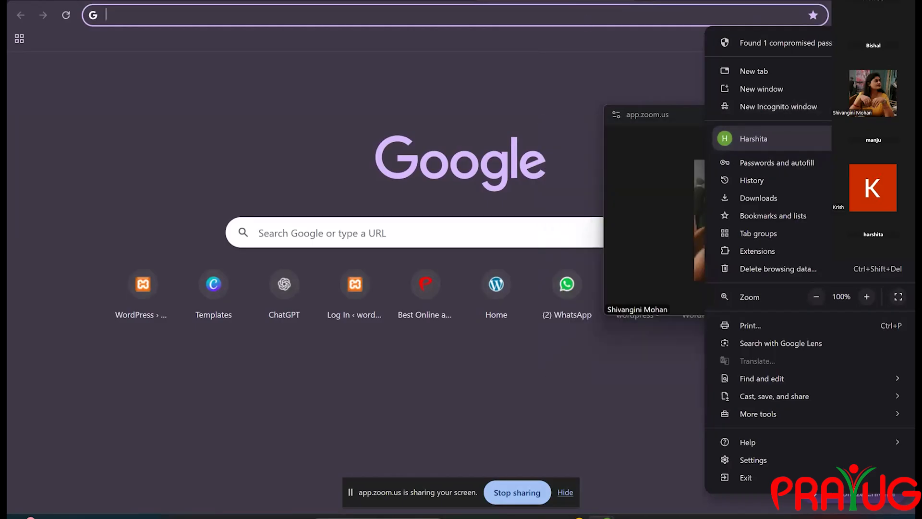
click(587, 17)
click(837, 72)
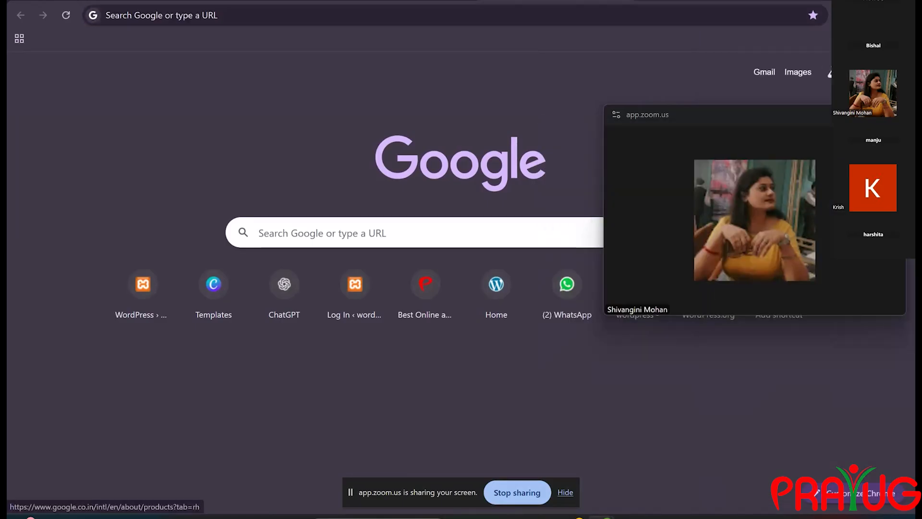
click(656, 108)
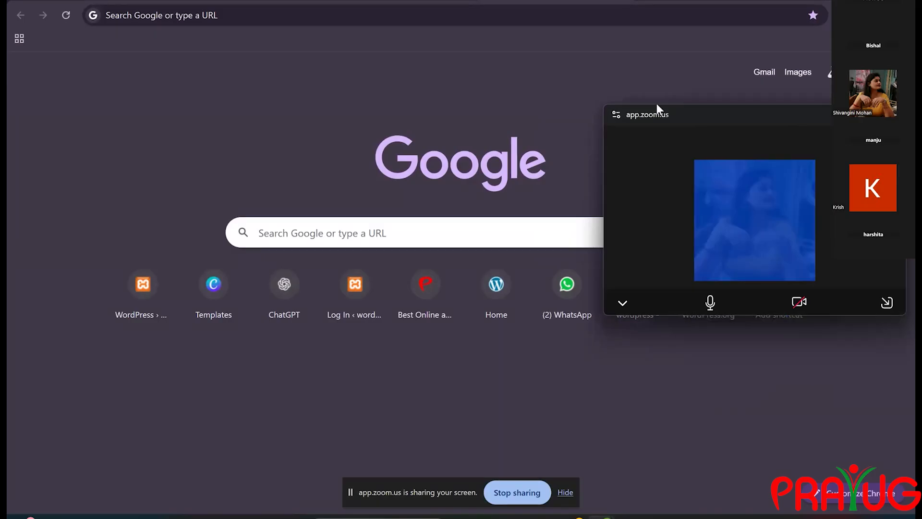
drag(724, 115, 542, 63)
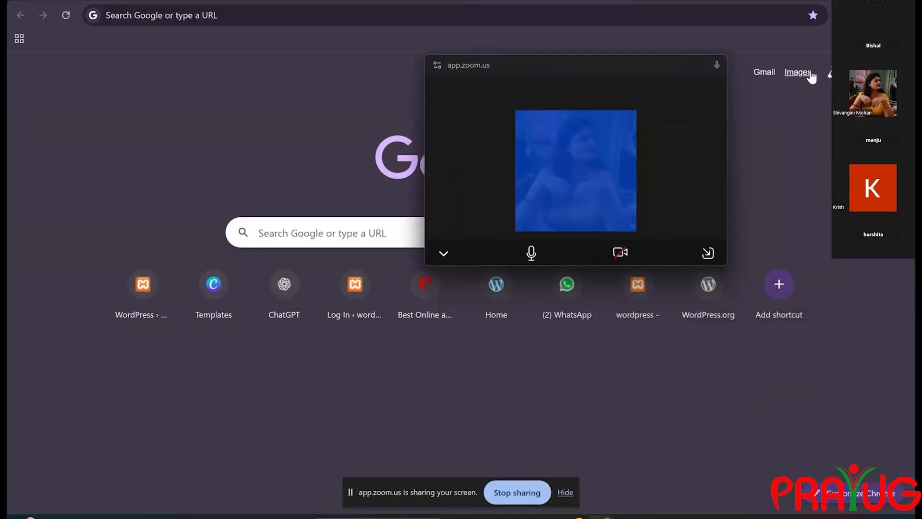
click(877, 39)
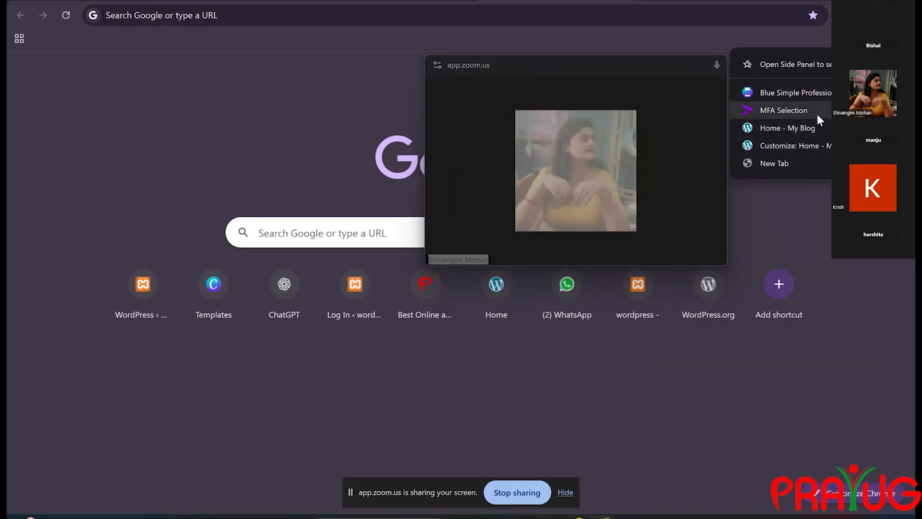
Step: Open the WordPress customizer bookmark, view the live site, select its web address, and return to Google Ads
click(799, 146)
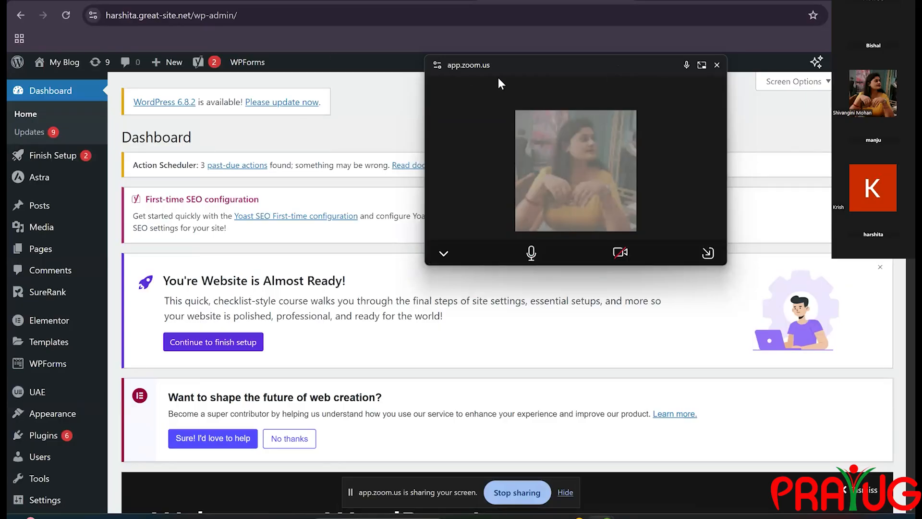
click(55, 67)
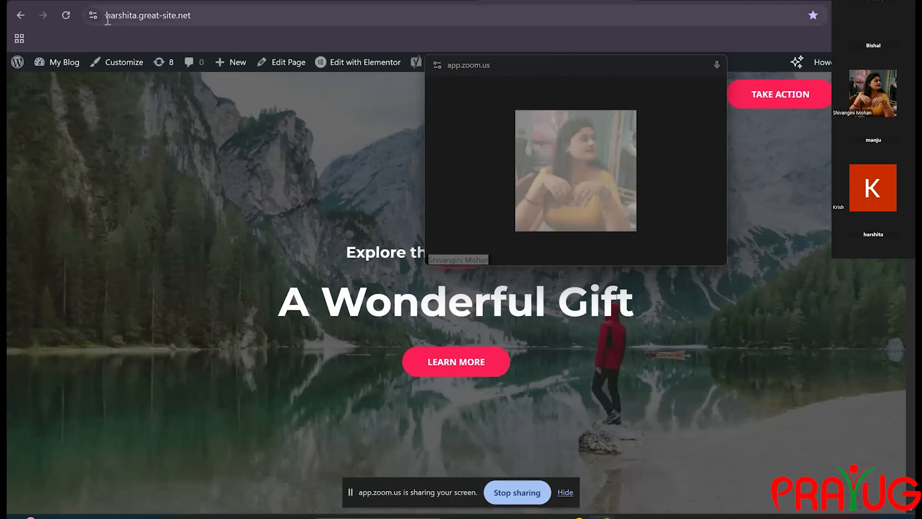
drag(108, 17, 200, 18)
key(ctrl+c)
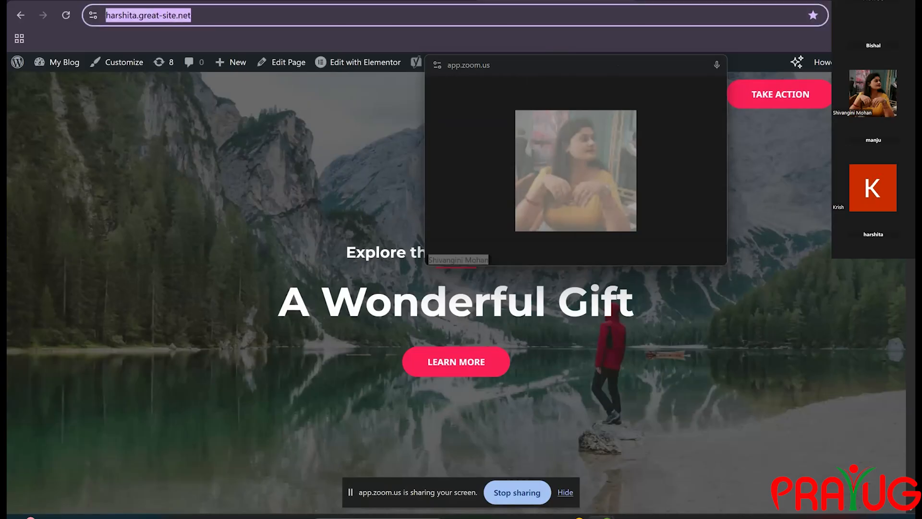
click(405, 1)
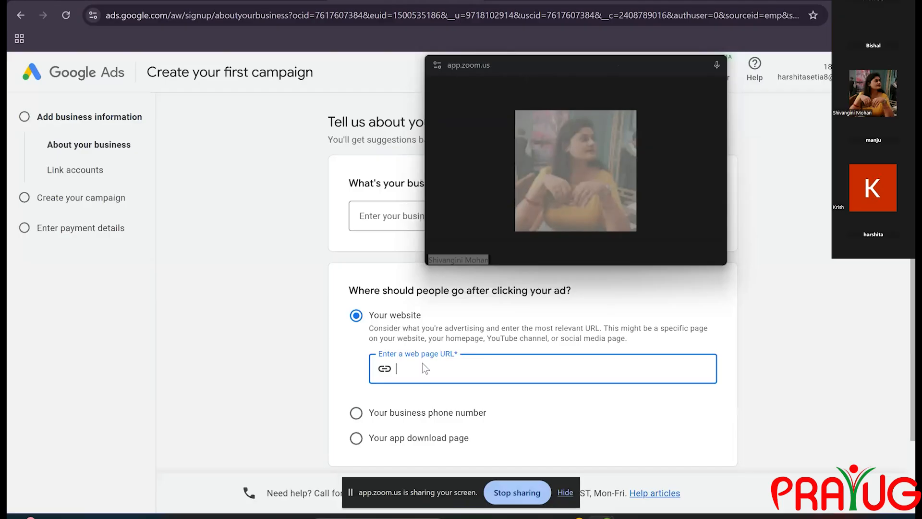
key(ctrl+v)
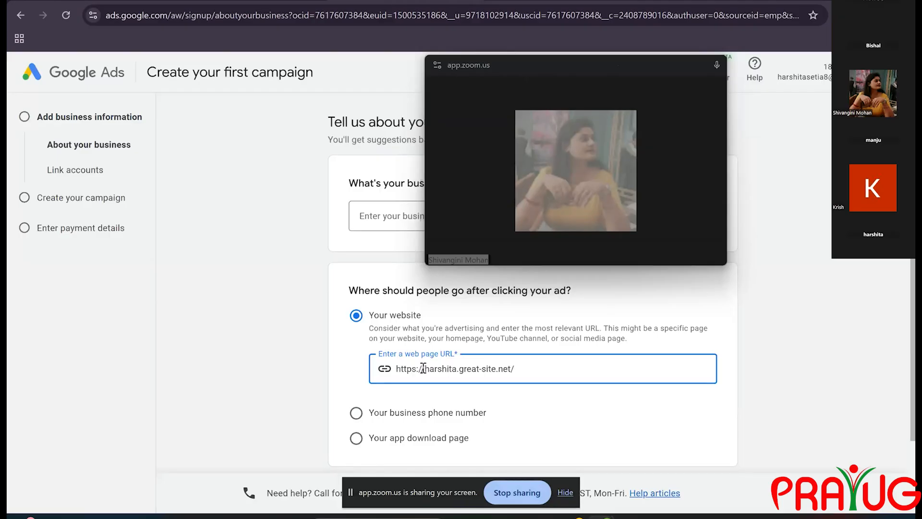
scroll(564, 417, down, 1)
click(713, 447)
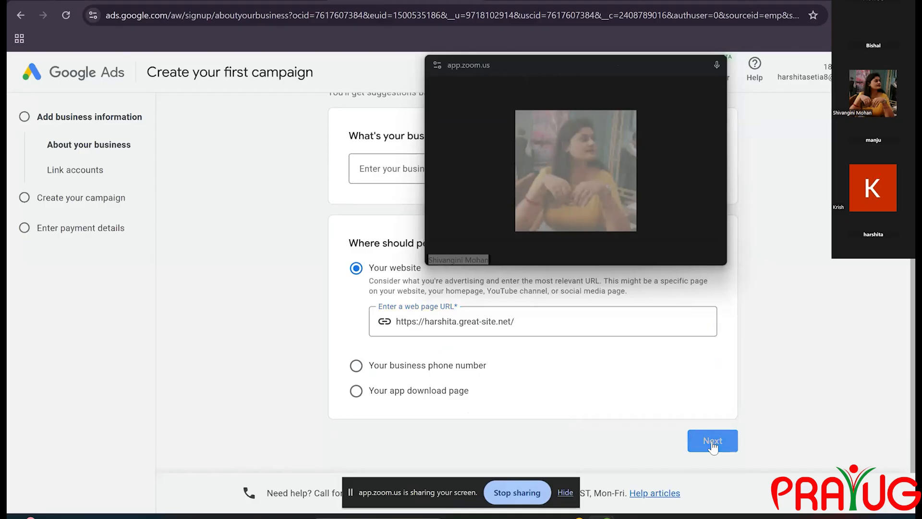
drag(589, 66, 785, 135)
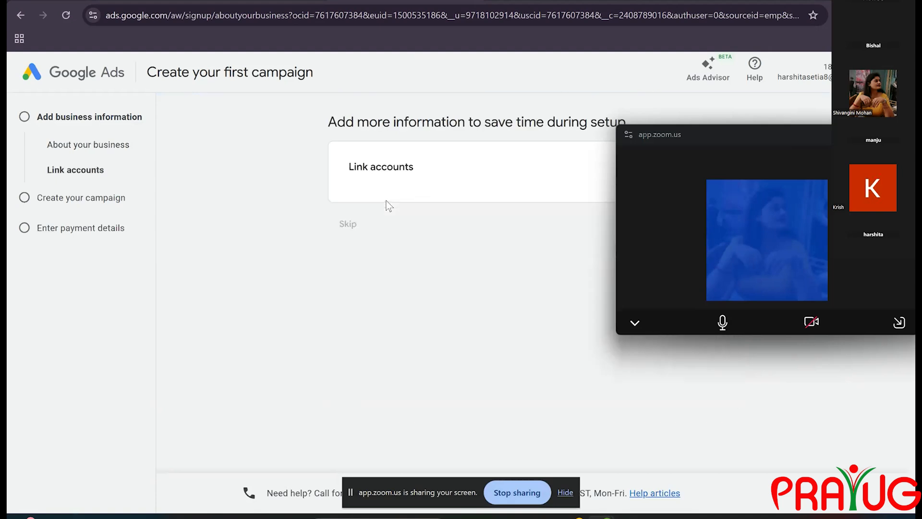
Step: Skip linking other accounts, the campaign objective, and campaign creation
scroll(457, 281, down, 2)
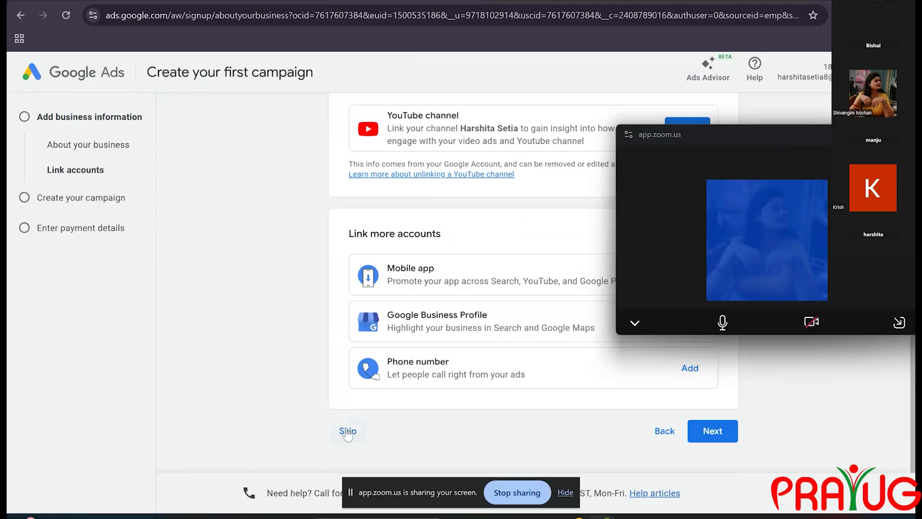
click(347, 431)
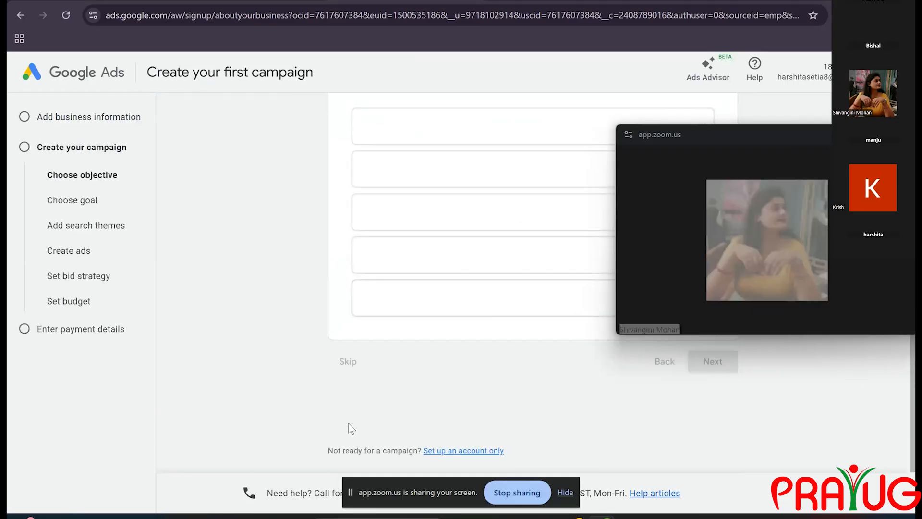
click(350, 356)
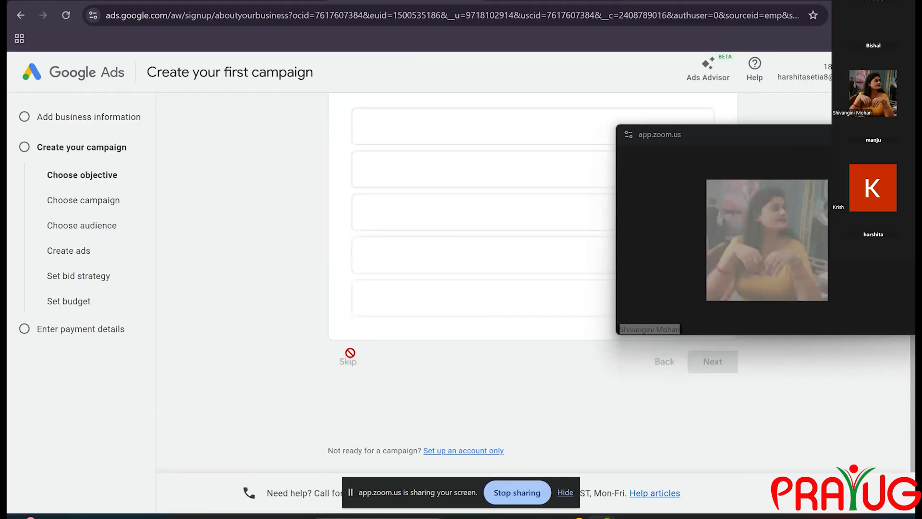
scroll(456, 319, down, 3)
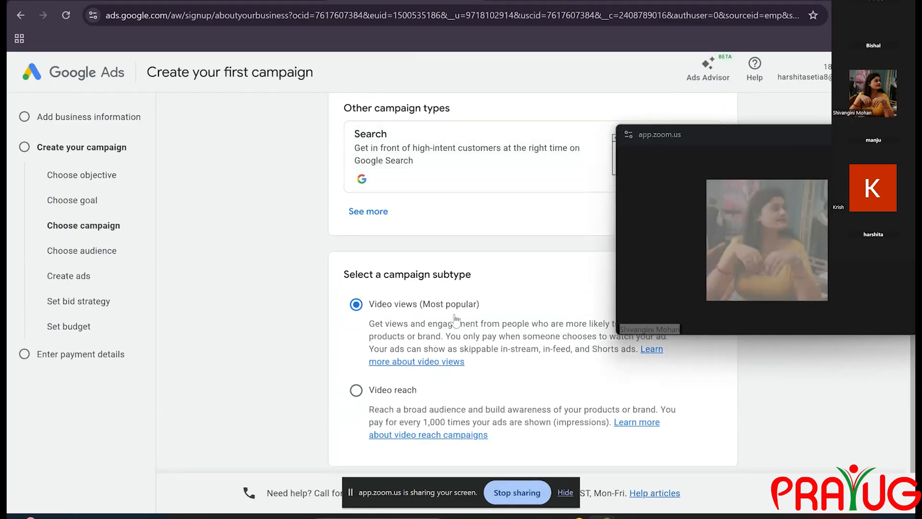
scroll(456, 320, down, 1)
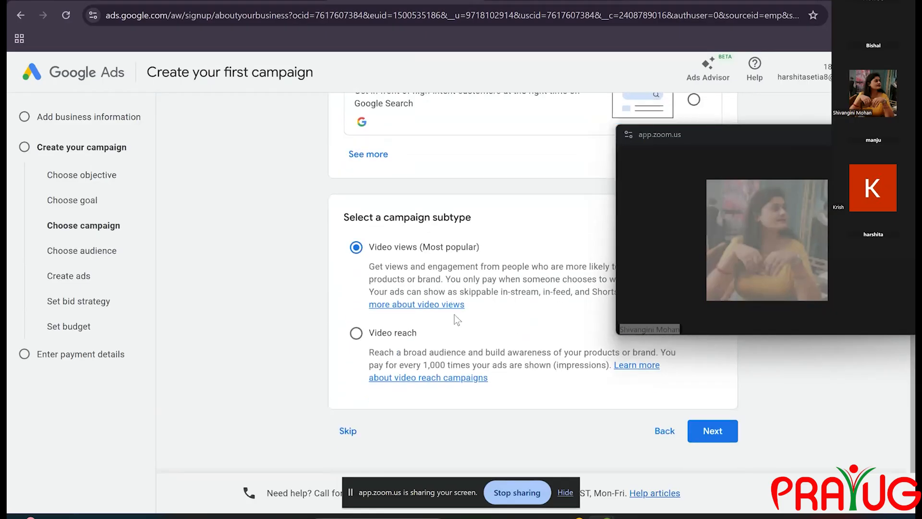
click(347, 428)
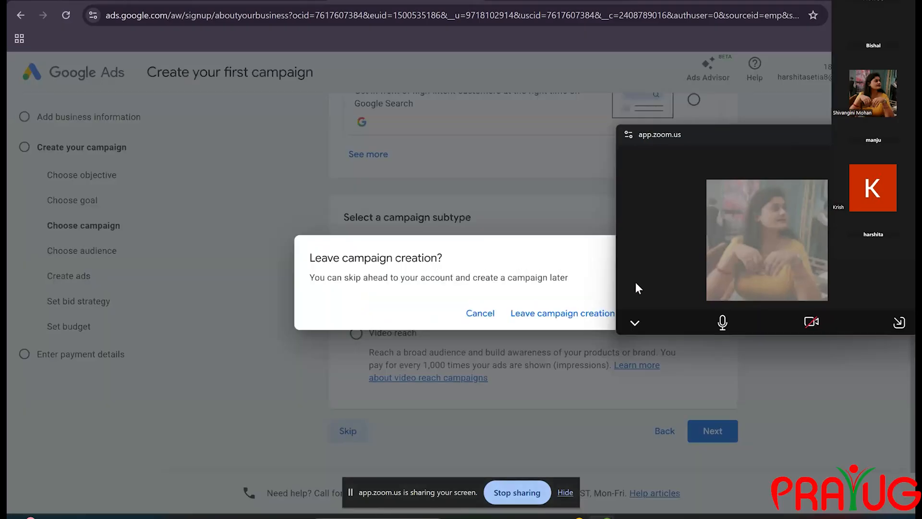
Step: Leave campaign creation, confirm account settings, accept the Google Ads Terms and decline strategist guidance
click(565, 314)
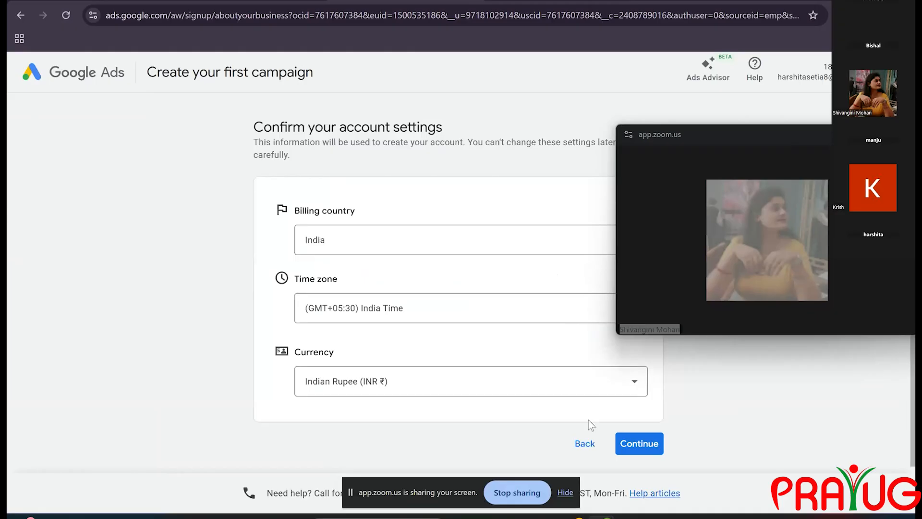
click(627, 444)
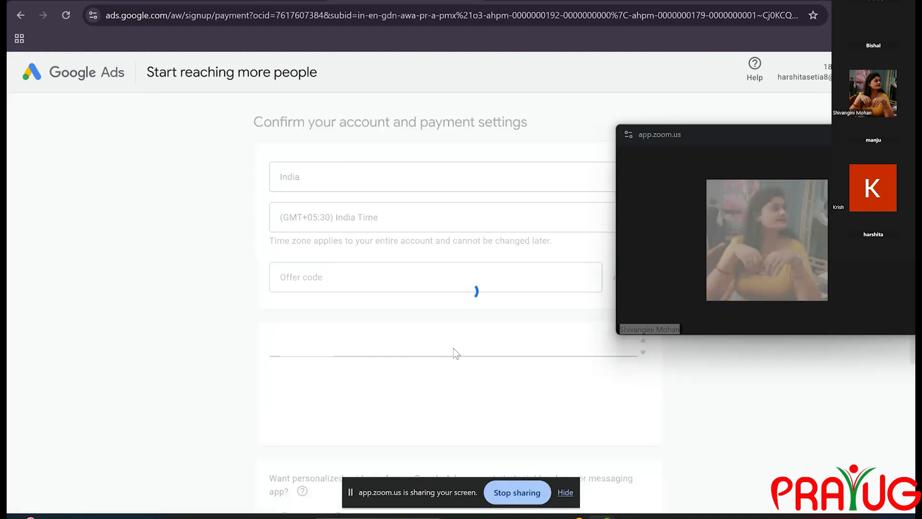
scroll(709, 375, down, 1)
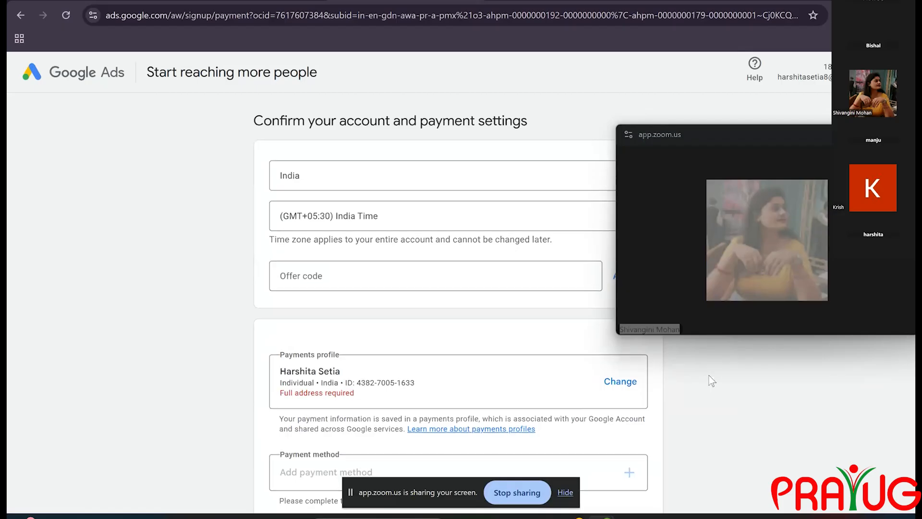
scroll(708, 375, down, 1)
scroll(708, 375, down, 1)
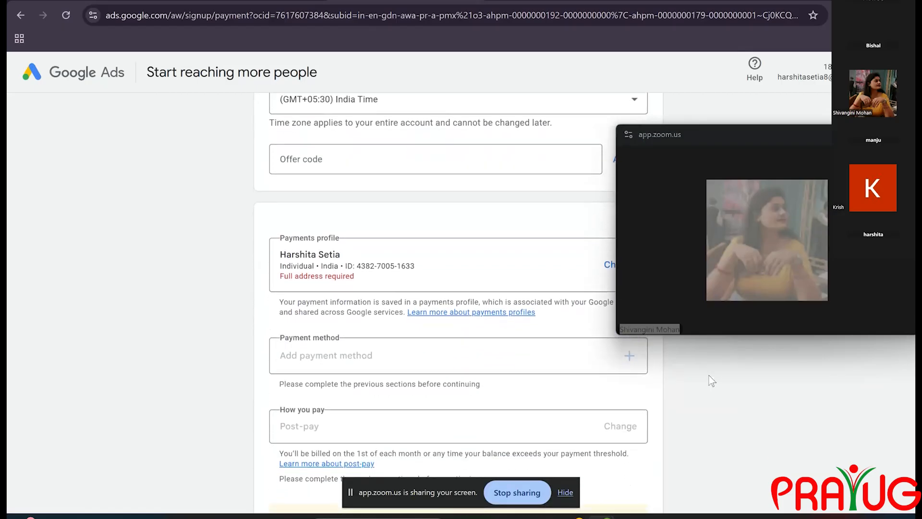
scroll(709, 375, down, 3)
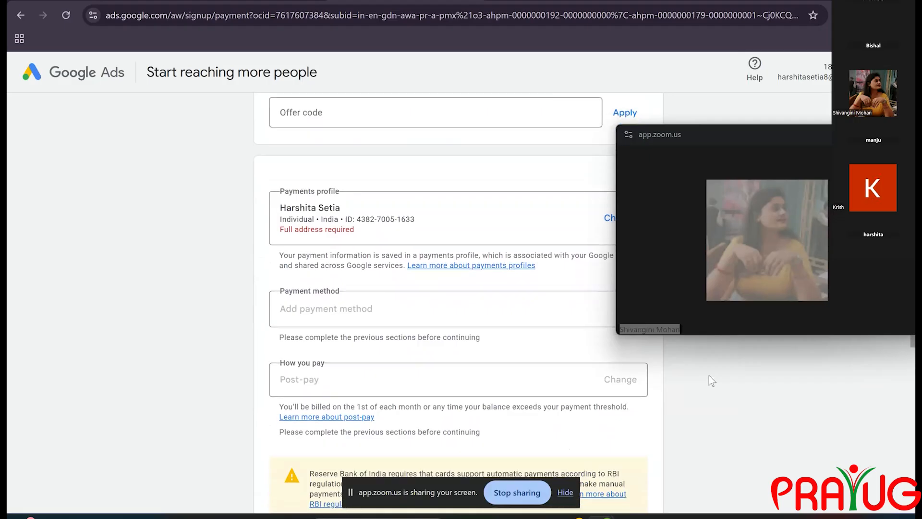
scroll(709, 375, down, 5)
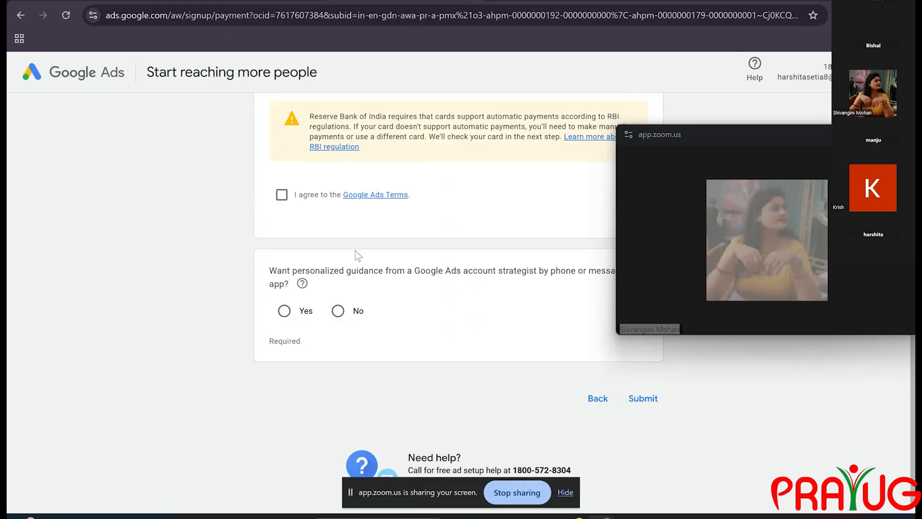
click(280, 195)
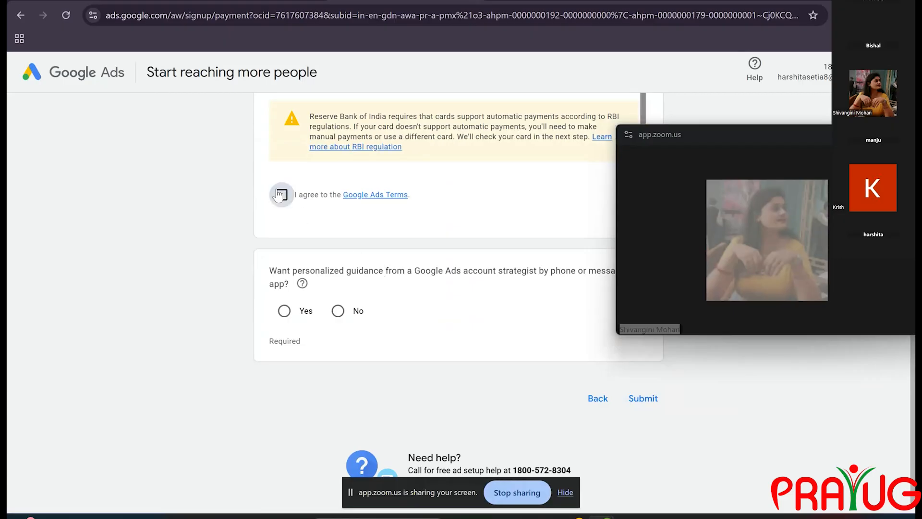
click(350, 312)
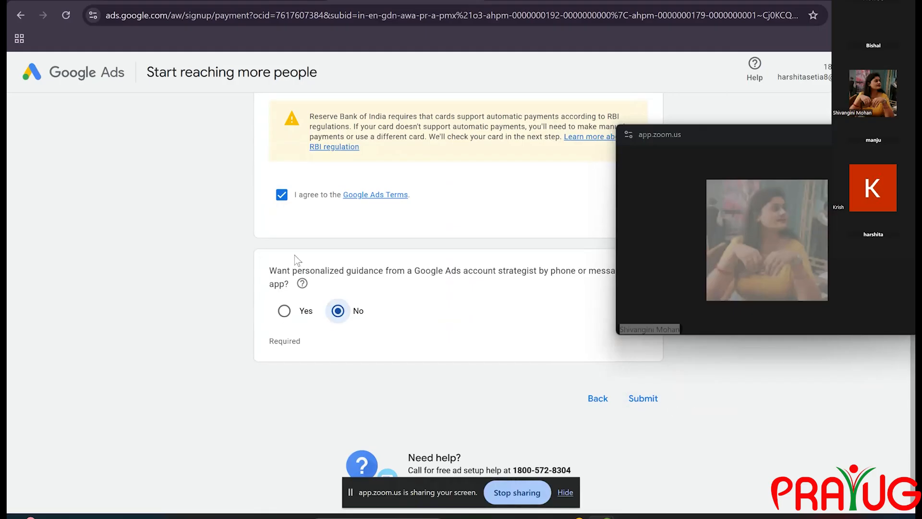
Step: Enlarge the video call window and mute the microphone
scroll(295, 255, up, 4)
scroll(294, 255, up, 3)
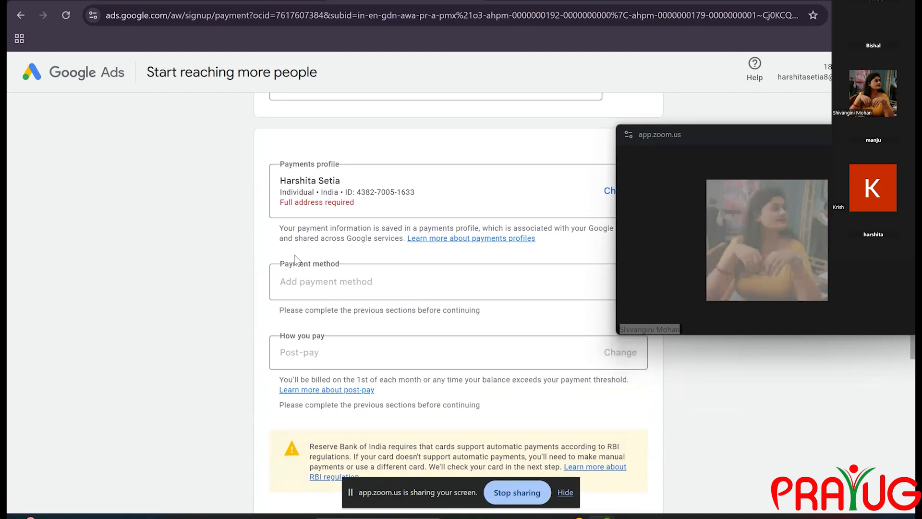
scroll(295, 255, up, 1)
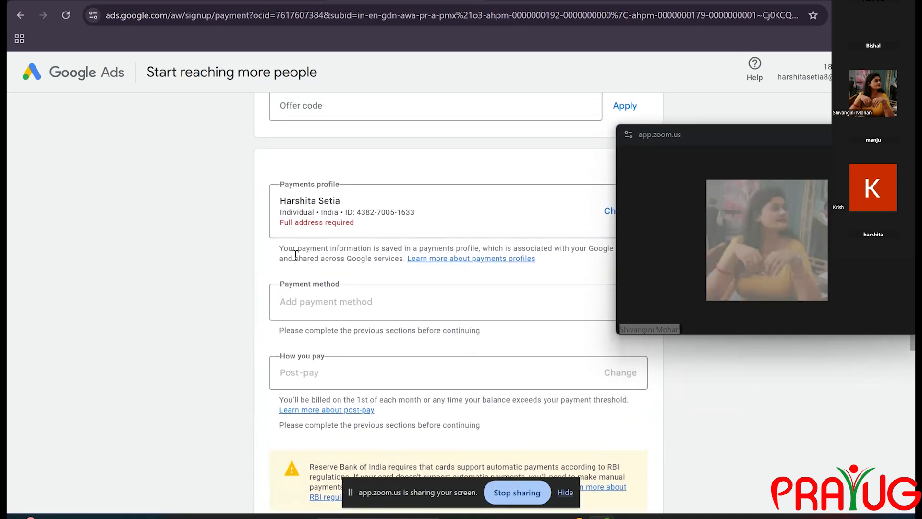
scroll(295, 255, up, 1)
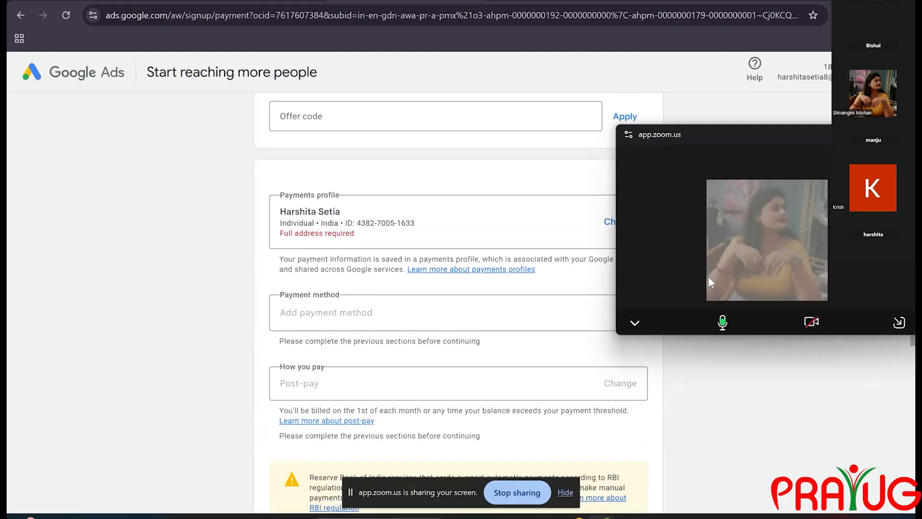
drag(669, 128, 819, 204)
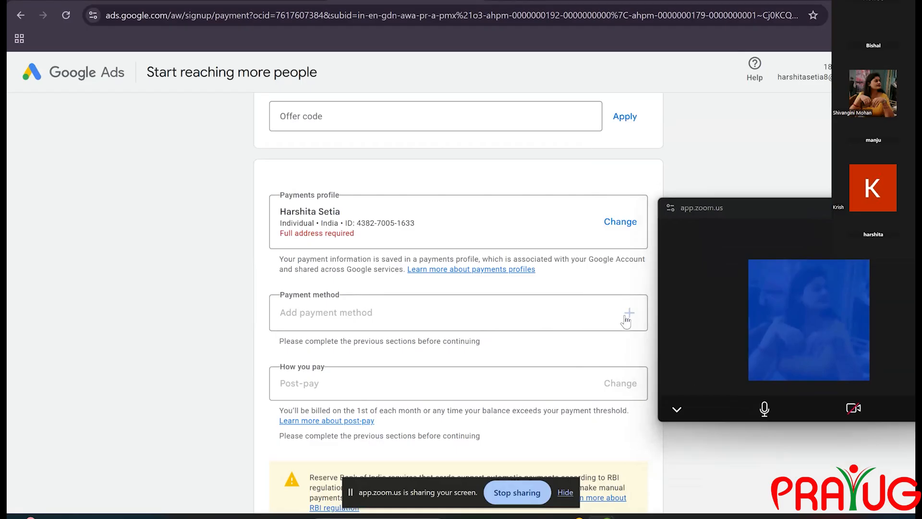
click(764, 409)
scroll(545, 330, down, 7)
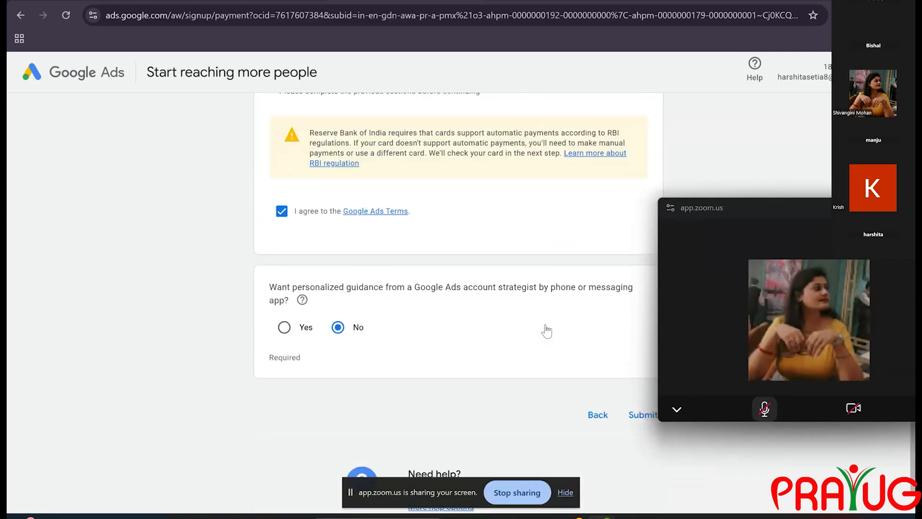
Step: Submit the payment page, dismiss the first profile choices, then resubmit to reach the profile chooser
click(643, 415)
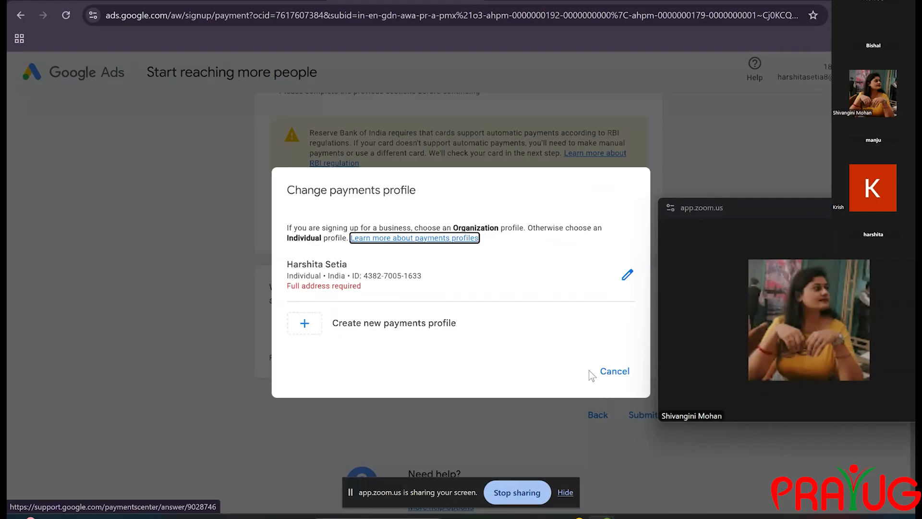
click(612, 373)
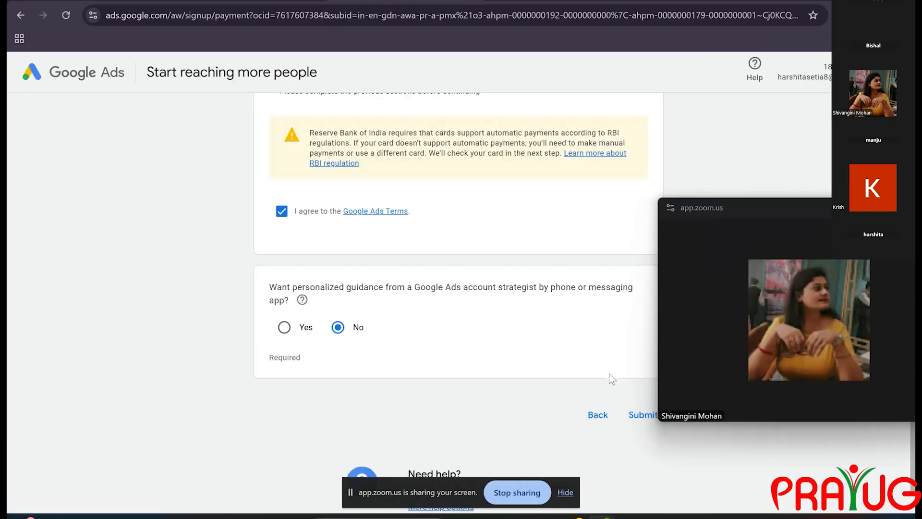
scroll(568, 289, up, 3)
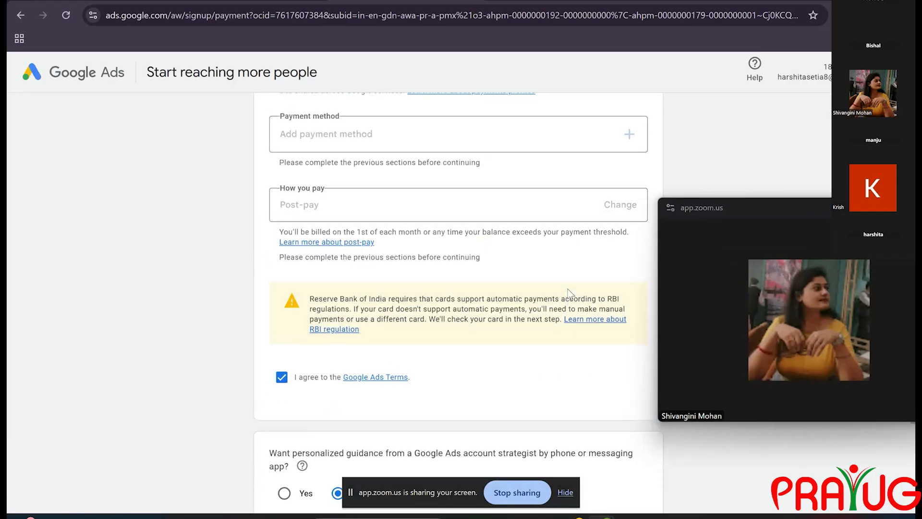
scroll(568, 293, up, 6)
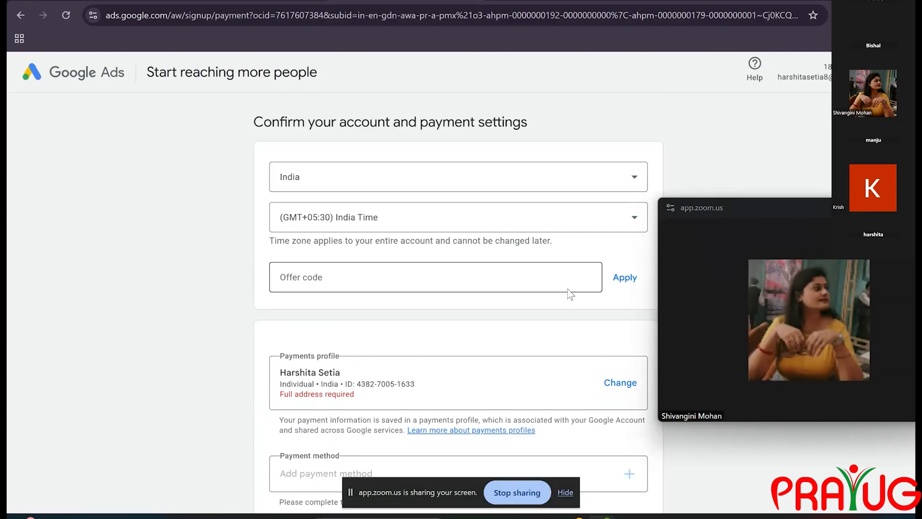
scroll(569, 293, down, 2)
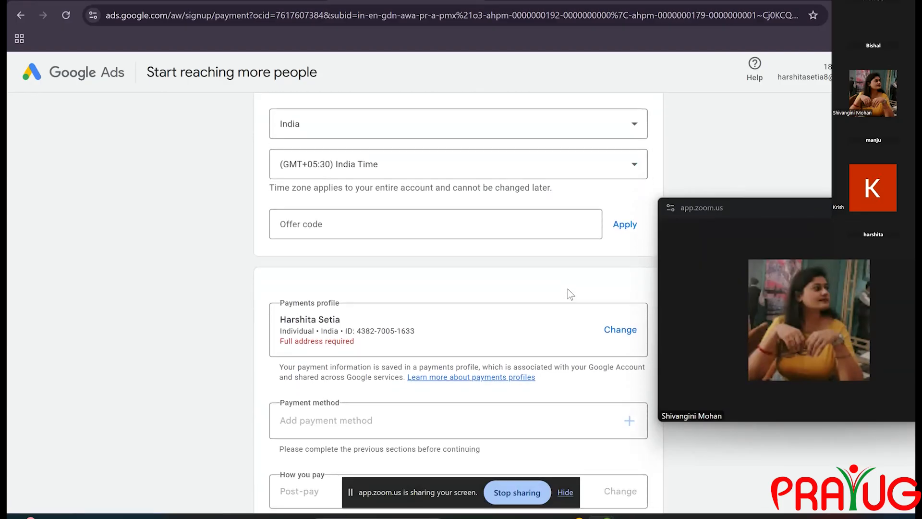
scroll(571, 294, down, 1)
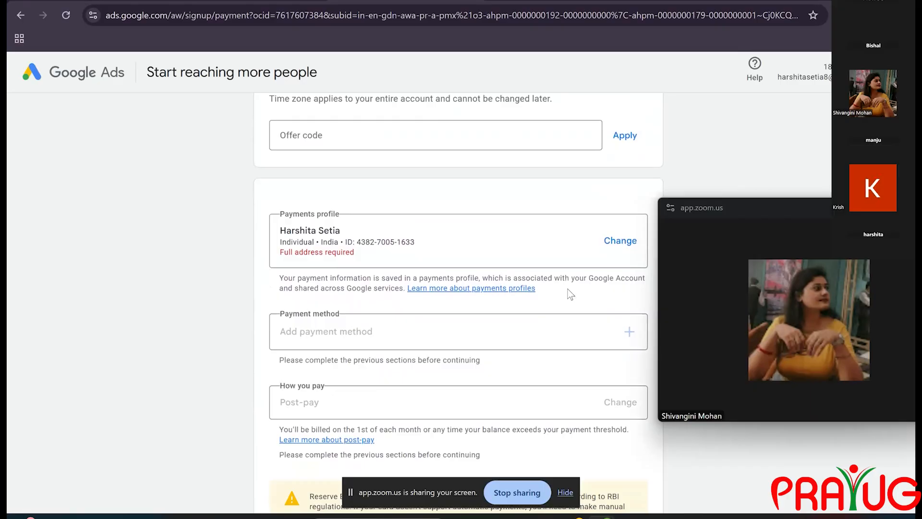
scroll(570, 294, down, 1)
scroll(571, 294, down, 3)
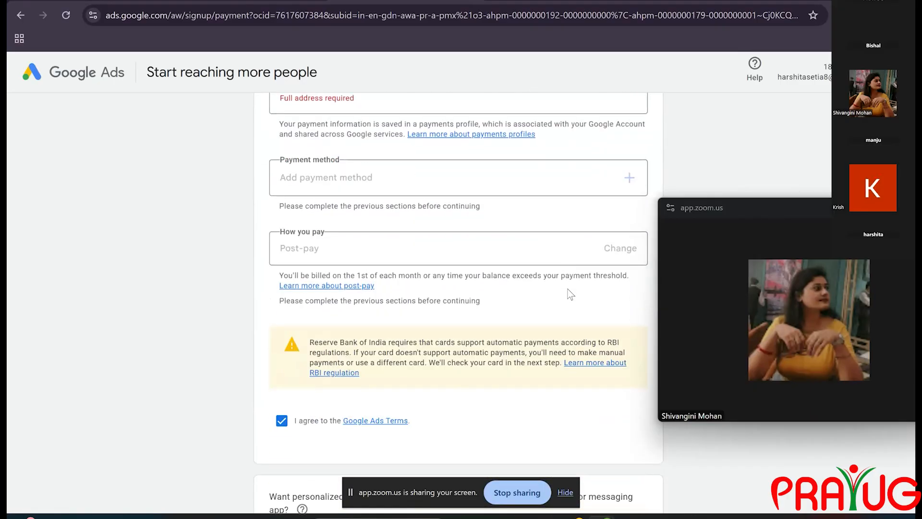
scroll(571, 293, down, 5)
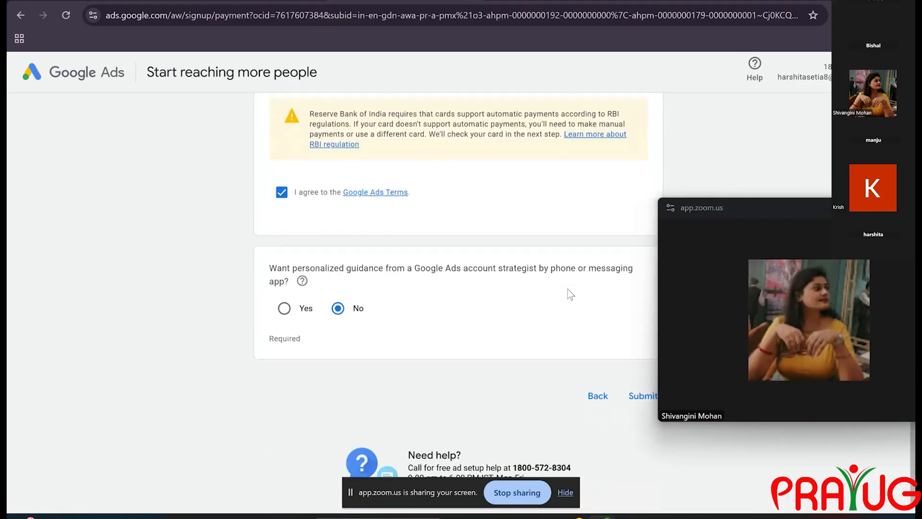
click(641, 398)
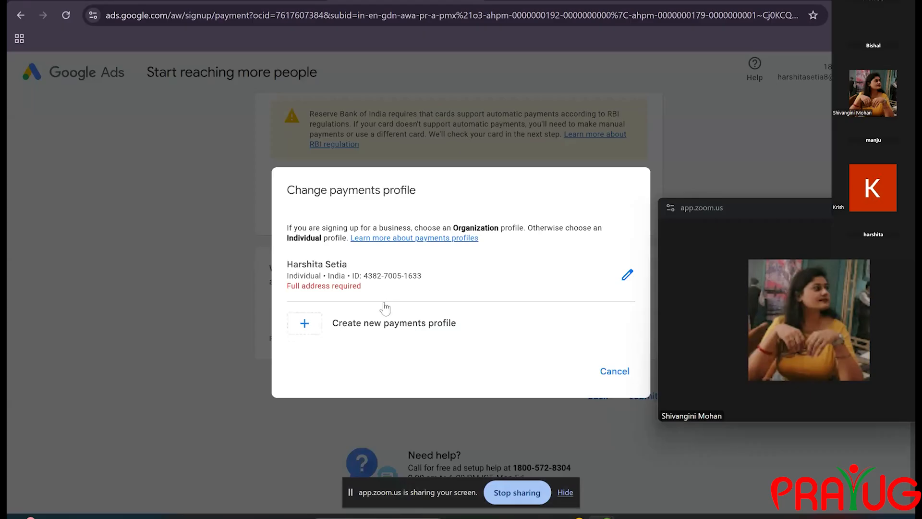
Step: Start a new Organization payments profile and enter the organization name and street address
click(367, 327)
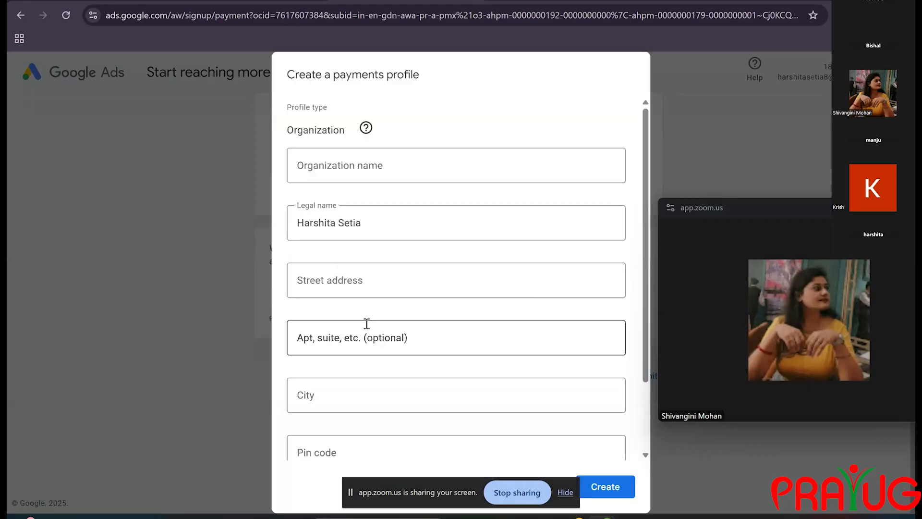
scroll(442, 271, down, 2)
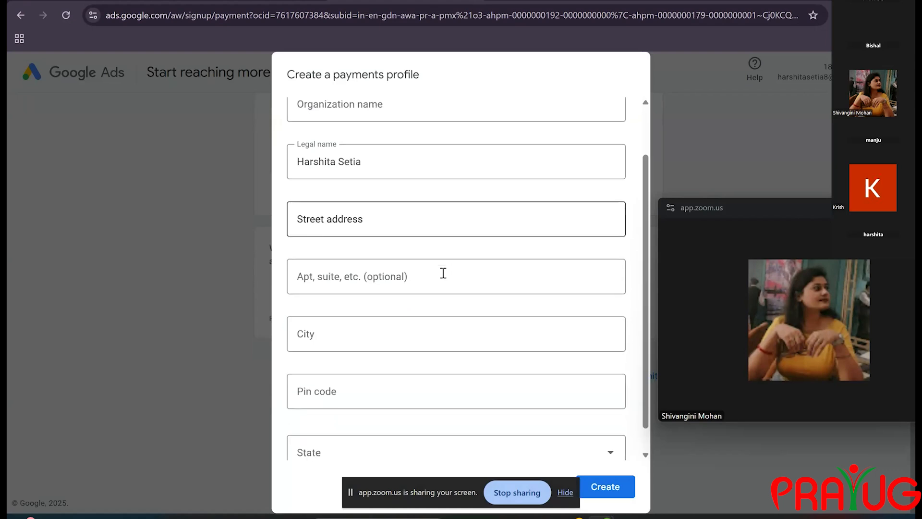
scroll(442, 273, down, 1)
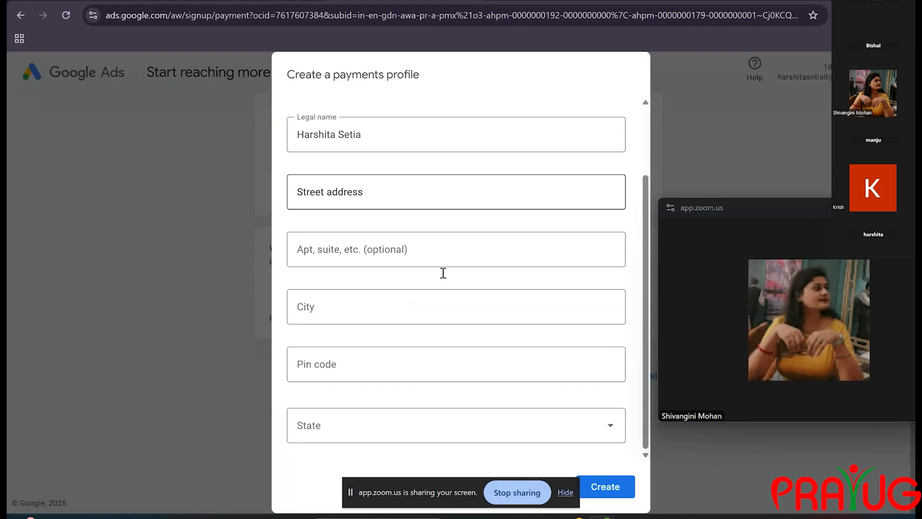
scroll(442, 272, up, 1)
click(328, 346)
text(gurg)
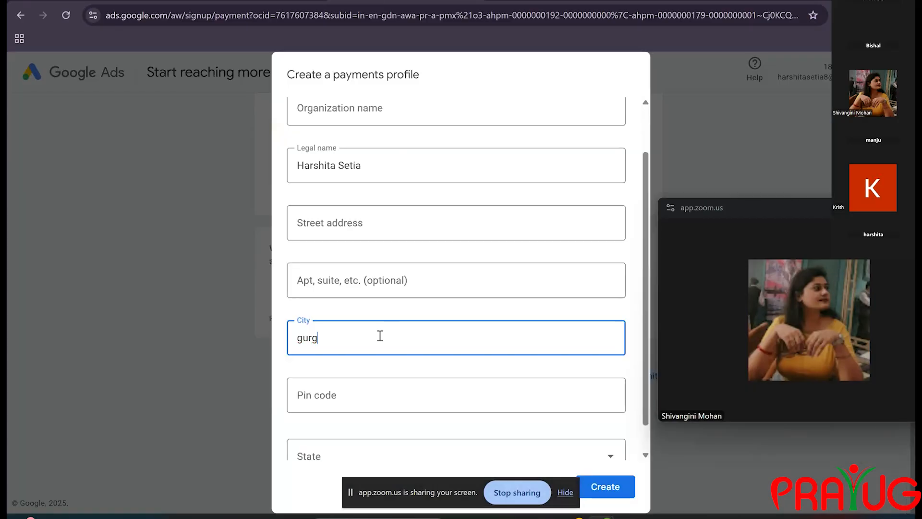
key(BackSpace)
key(BackSpace)
key(BackSpace)
key(BackSpace)
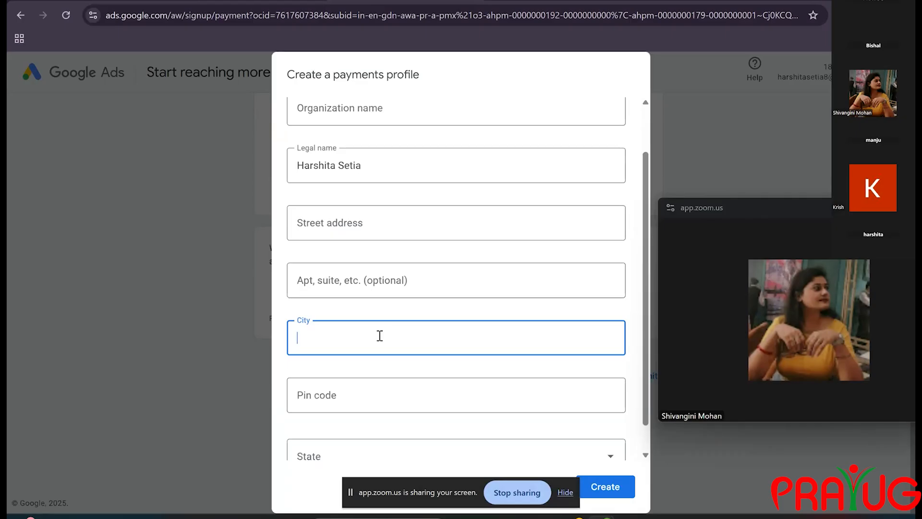
click(393, 115)
text(Harshita)
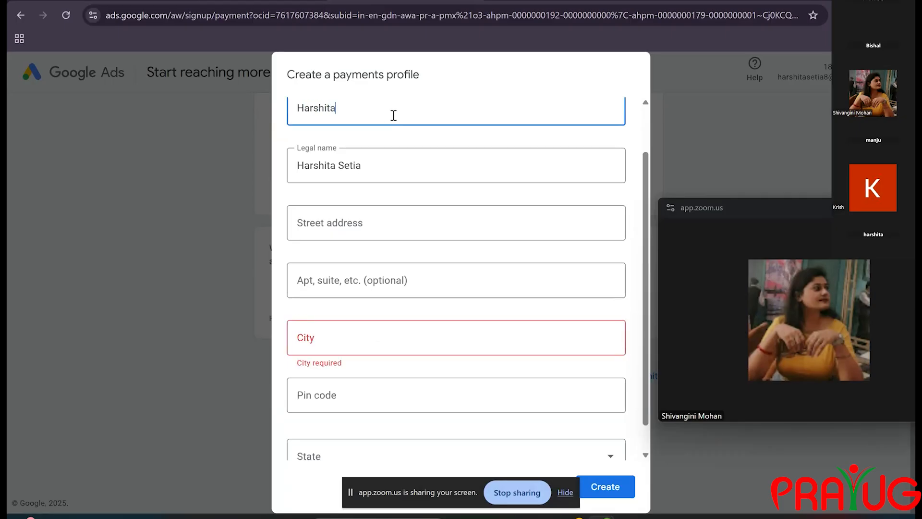
click(355, 226)
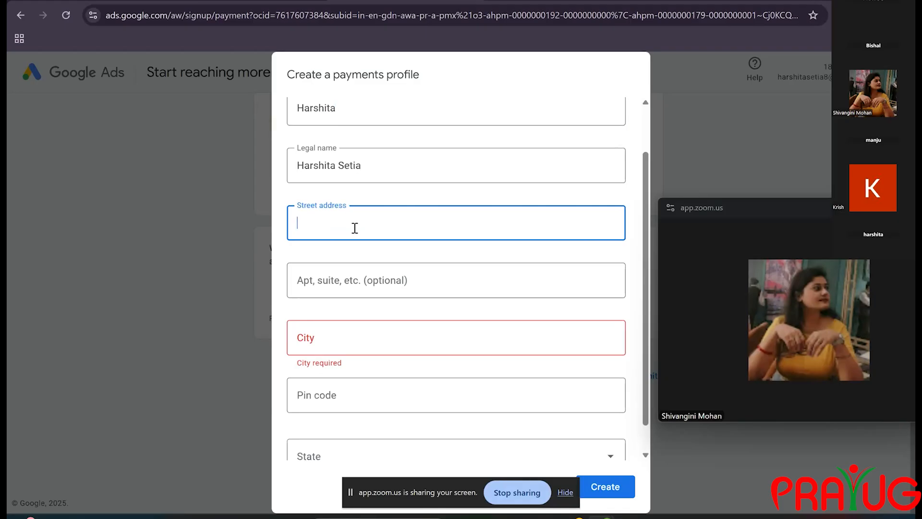
text(suncu)
key(BackSpace)
text(ity avenue)
Step: Fill in the city, pin code and state, then create the profile
click(339, 327)
text(G)
text(ud)
key(BackSpace)
text(r)
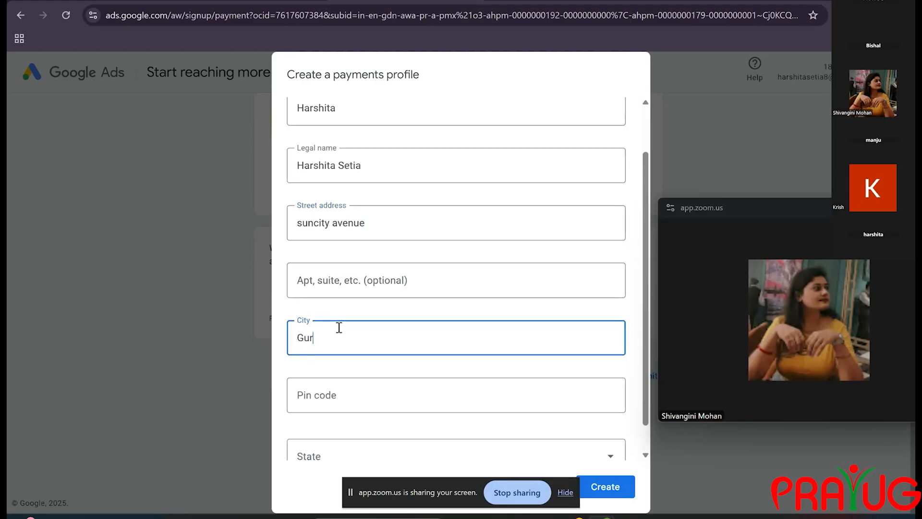
text(gaon)
click(343, 385)
text(122)
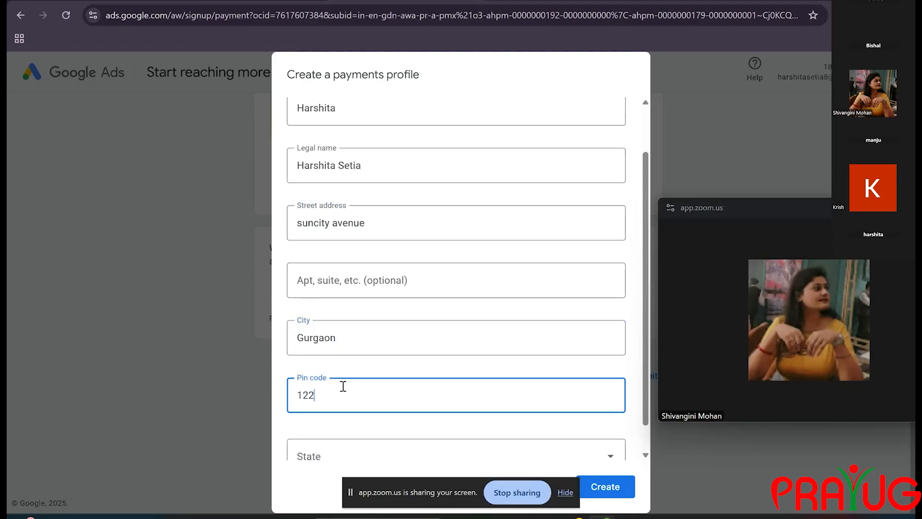
text(004)
scroll(343, 385, down, 1)
click(349, 429)
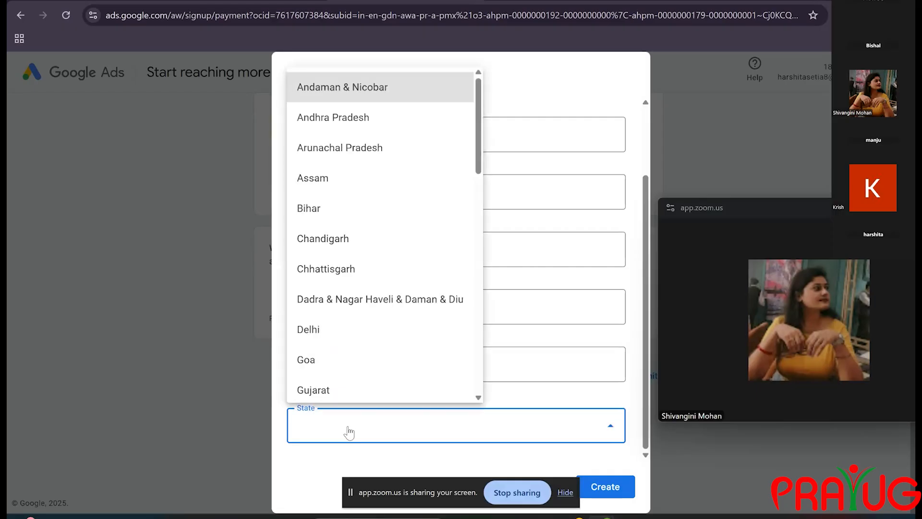
scroll(350, 339, down, 2)
click(338, 312)
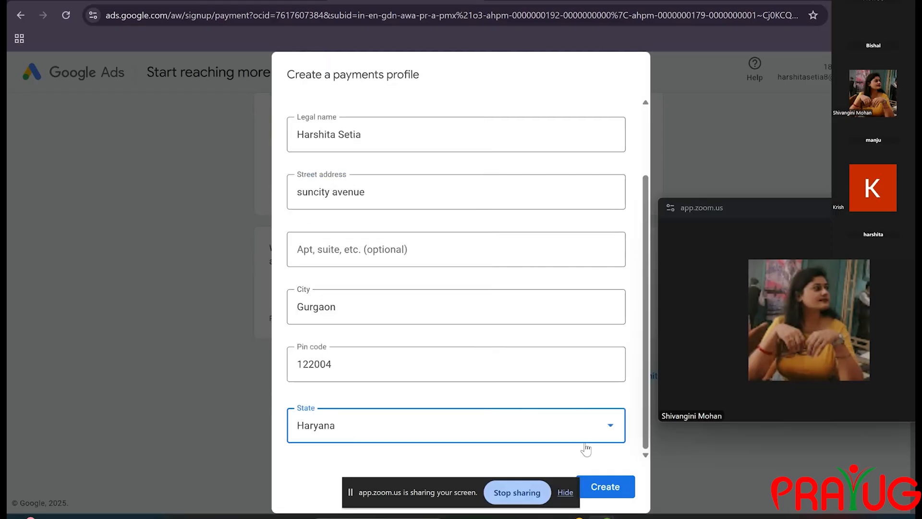
scroll(486, 294, up, 3)
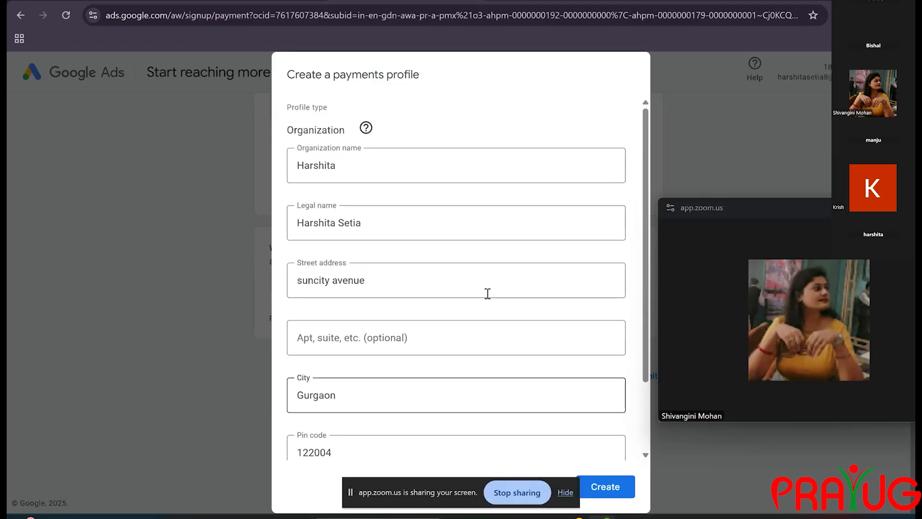
scroll(488, 293, down, 3)
click(607, 487)
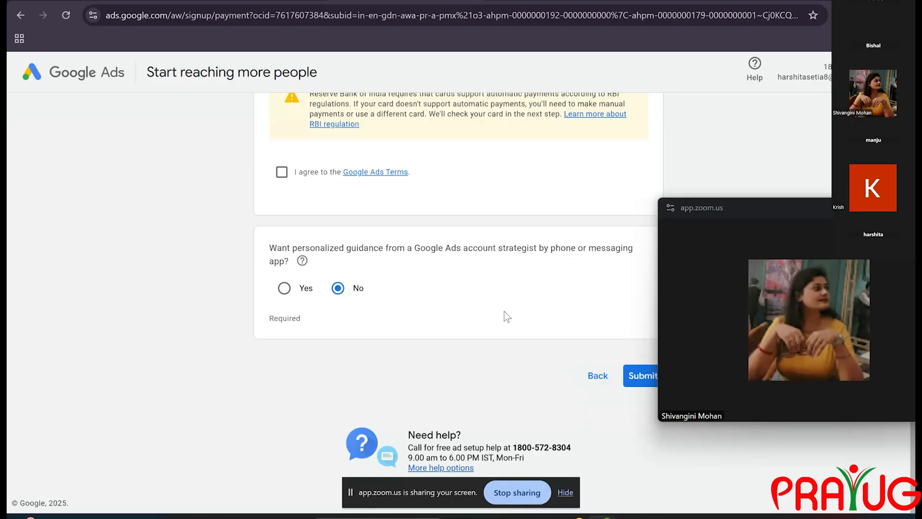
Step: Add NetBanking as the payment method for the new organization profile
scroll(497, 295, up, 2)
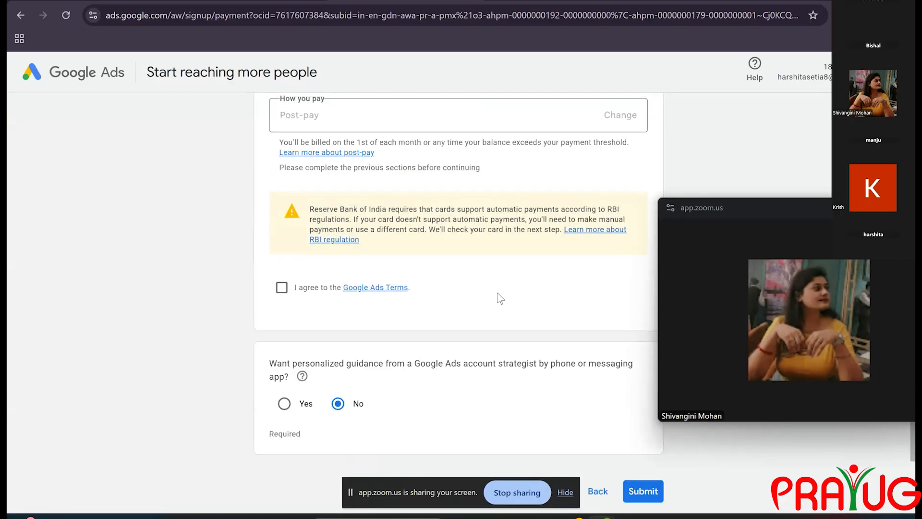
scroll(498, 294, up, 4)
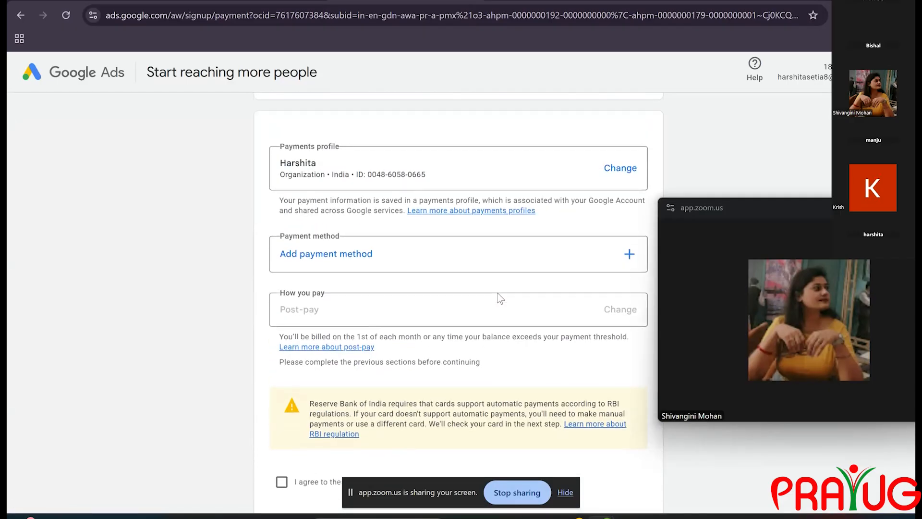
scroll(498, 296, up, 1)
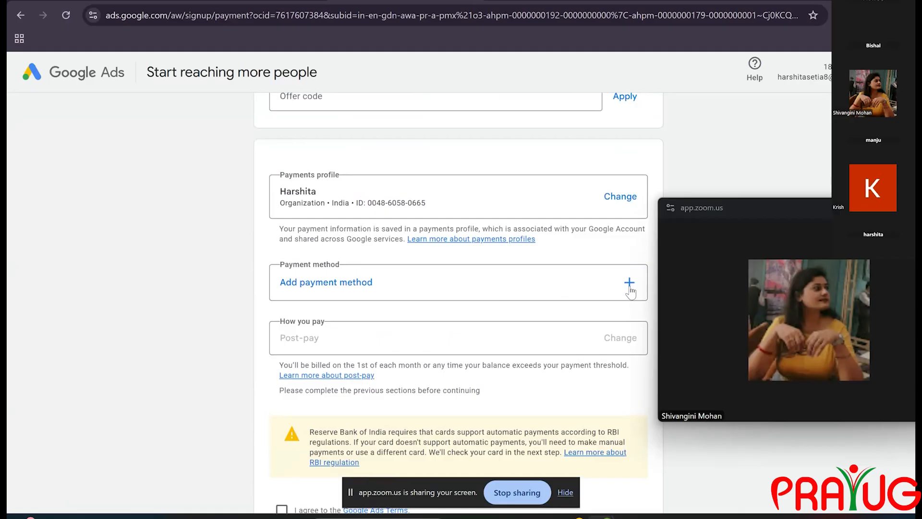
click(362, 288)
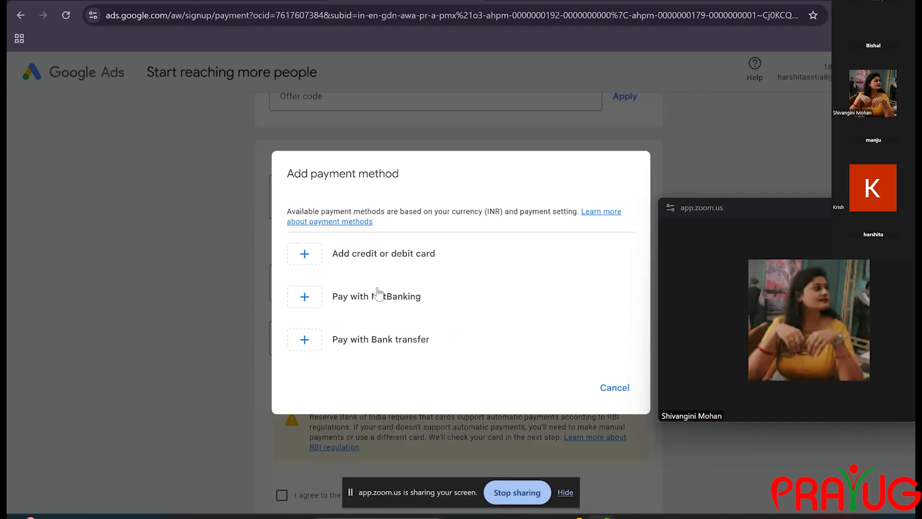
click(379, 293)
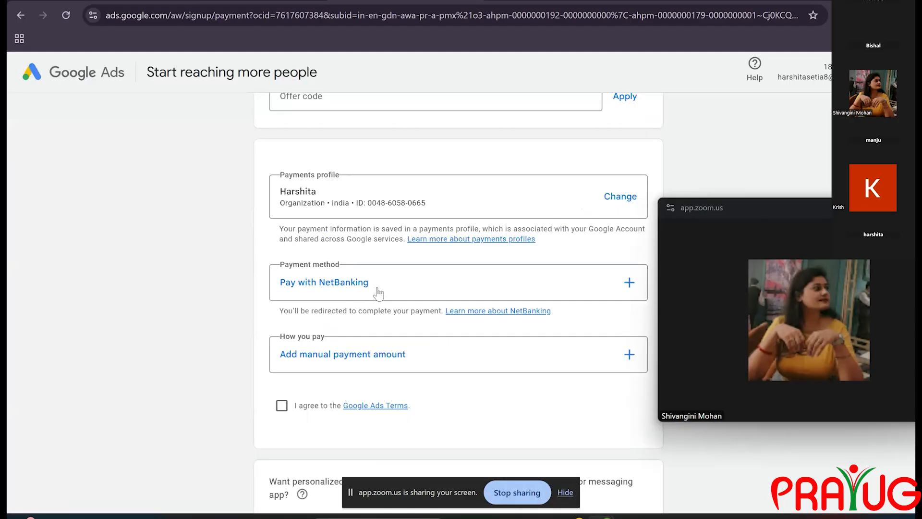
Step: Set up prepay billing with a ₹500 manual payment and accept the Google Ads Terms
click(373, 357)
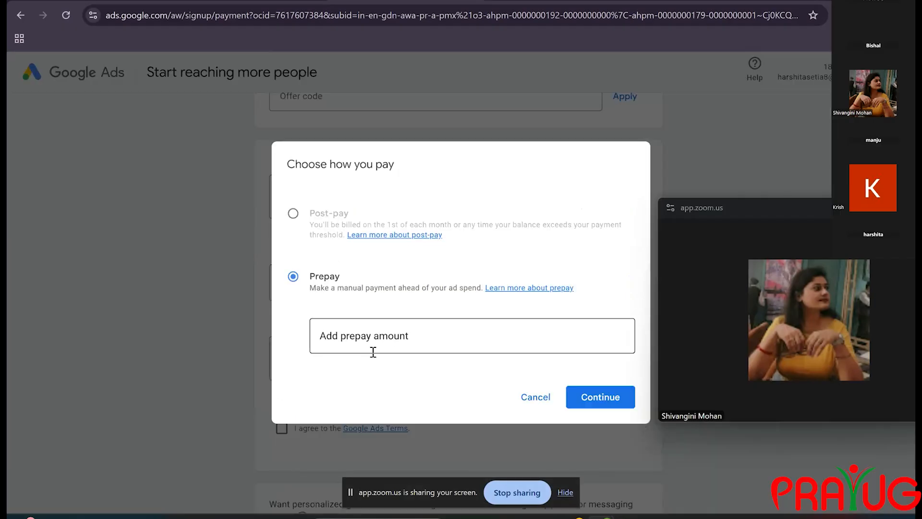
click(387, 332)
text(500)
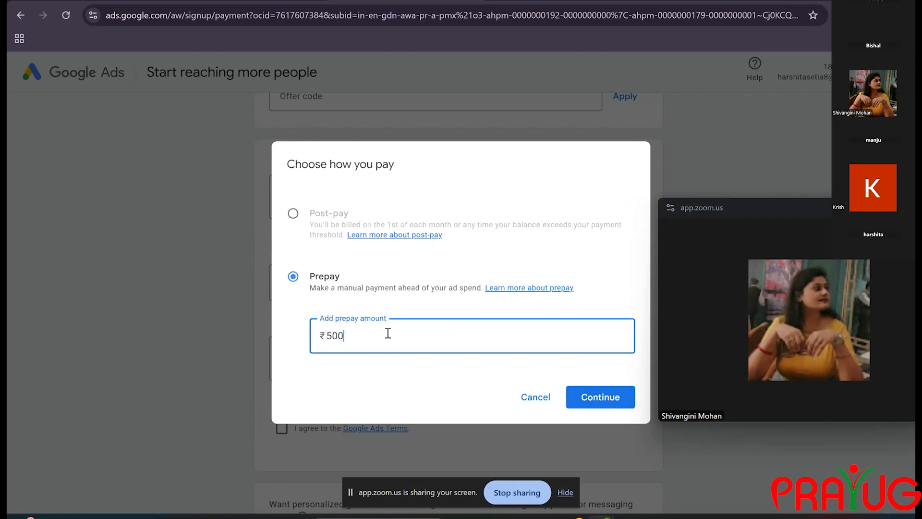
click(590, 396)
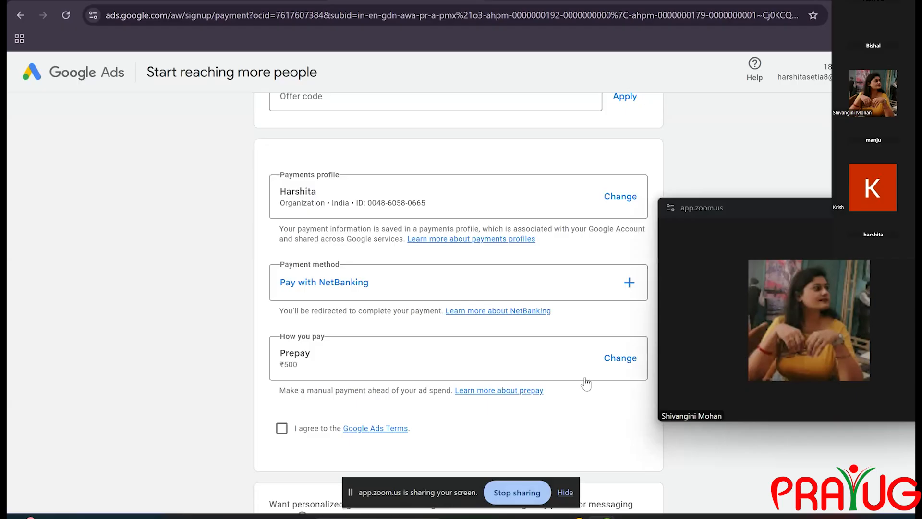
scroll(590, 394, down, 2)
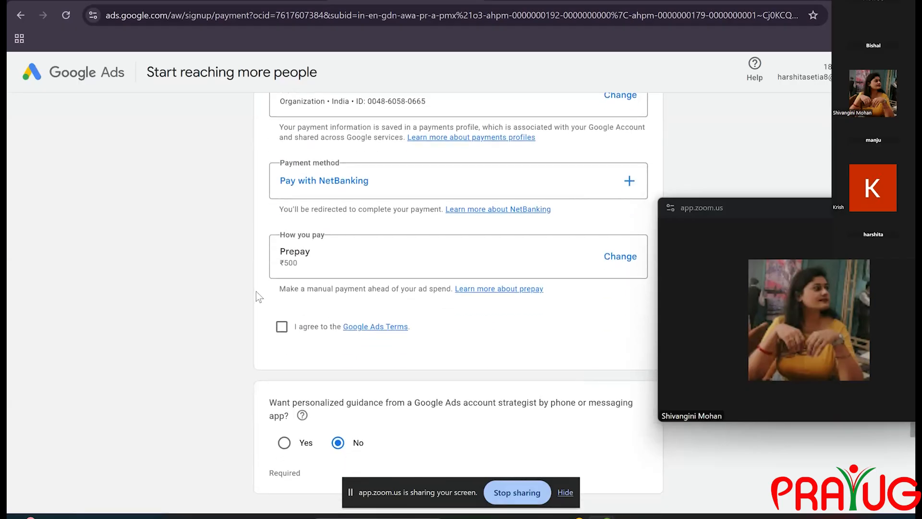
click(281, 327)
scroll(440, 318, down, 1)
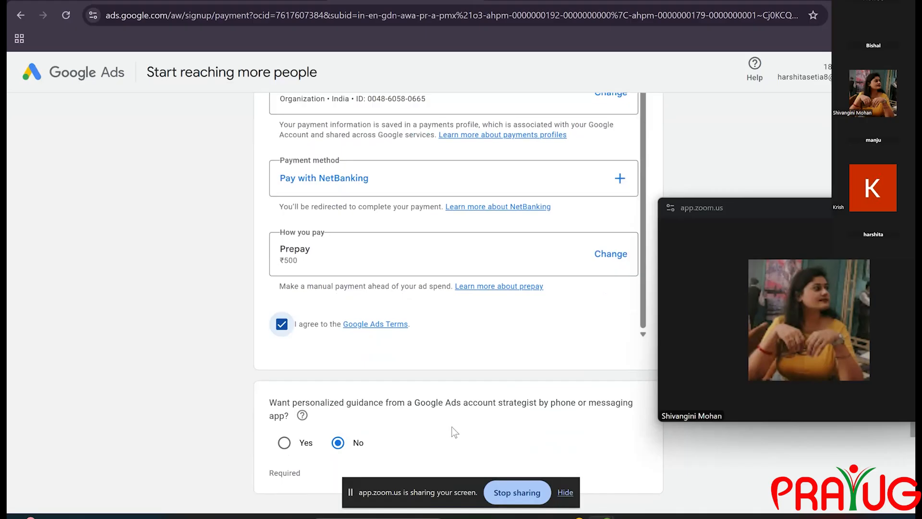
scroll(452, 427, down, 3)
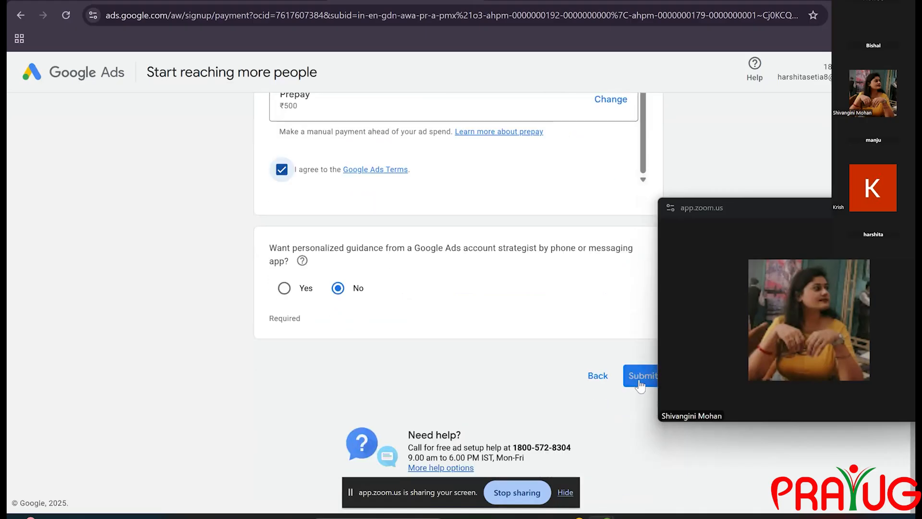
Step: Submit the account and payment settings, resubmitting after reviewing the page
click(640, 386)
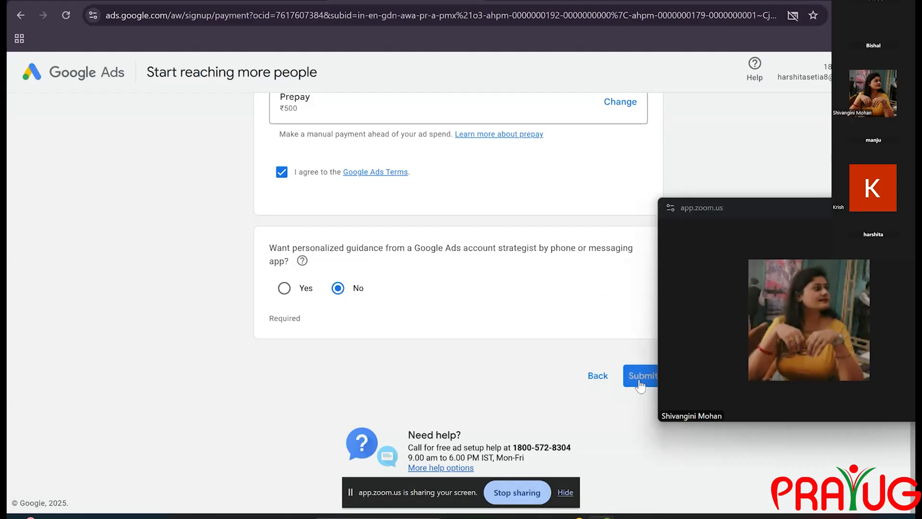
scroll(552, 289, up, 5)
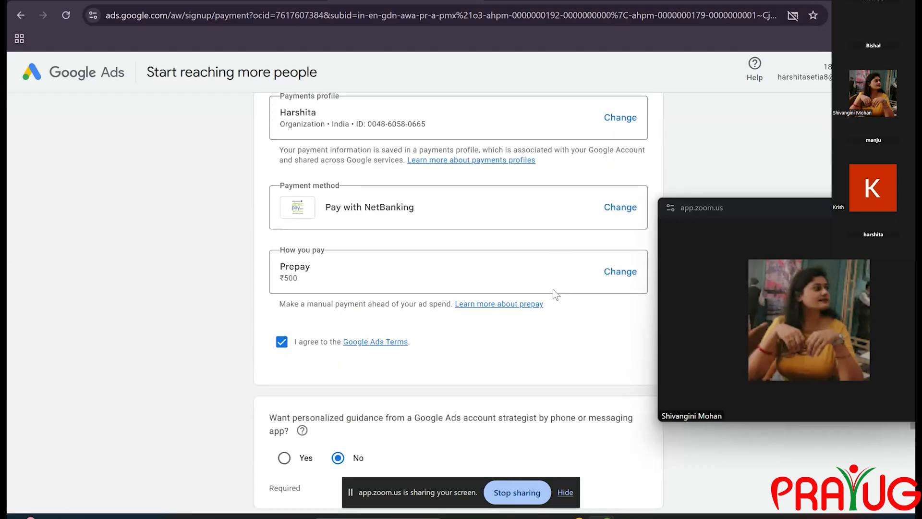
scroll(552, 289, up, 4)
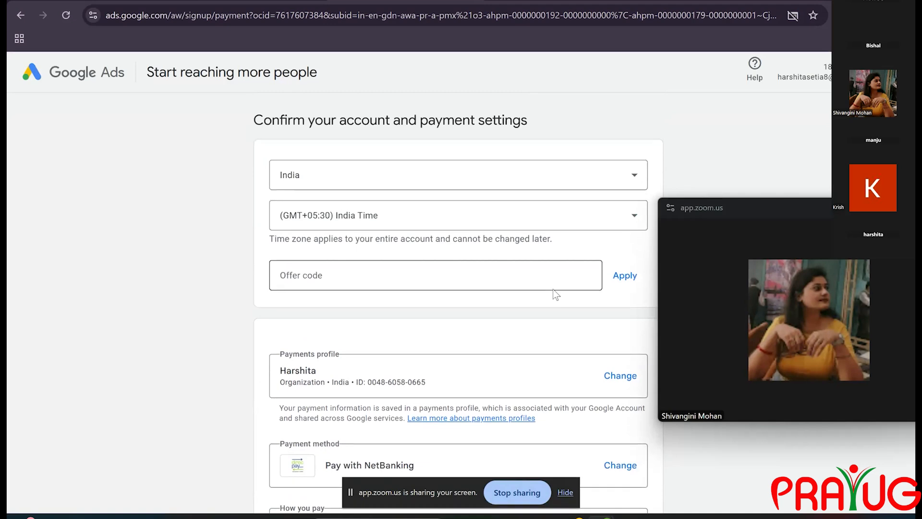
scroll(553, 294, down, 1)
scroll(556, 293, down, 6)
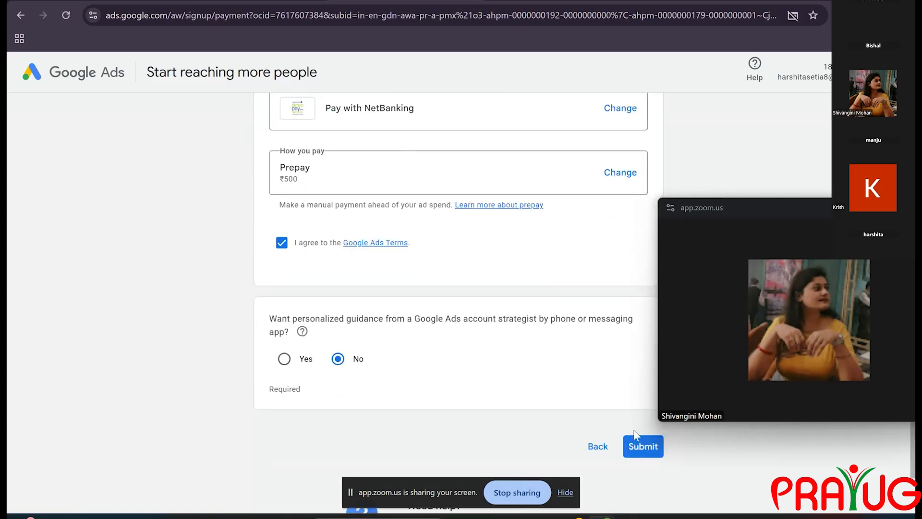
click(636, 446)
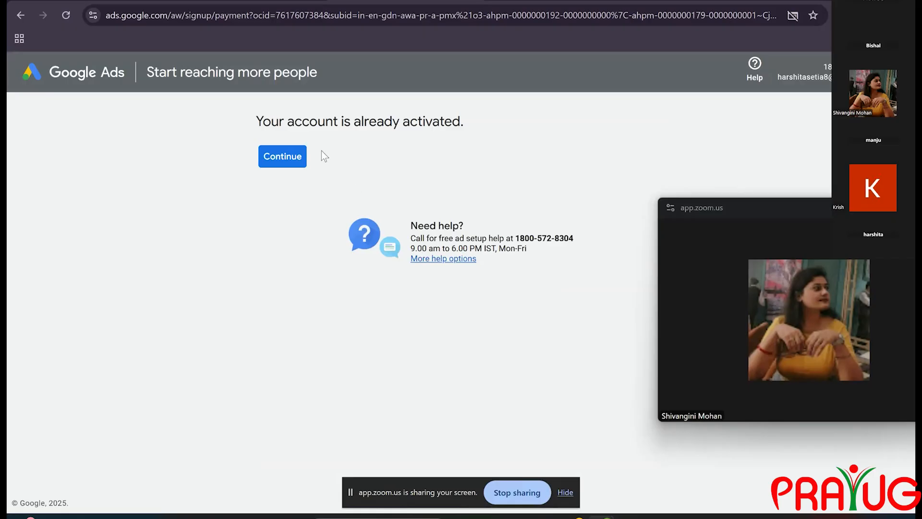
Step: Continue past the account-activated notice and the account-created page
click(290, 154)
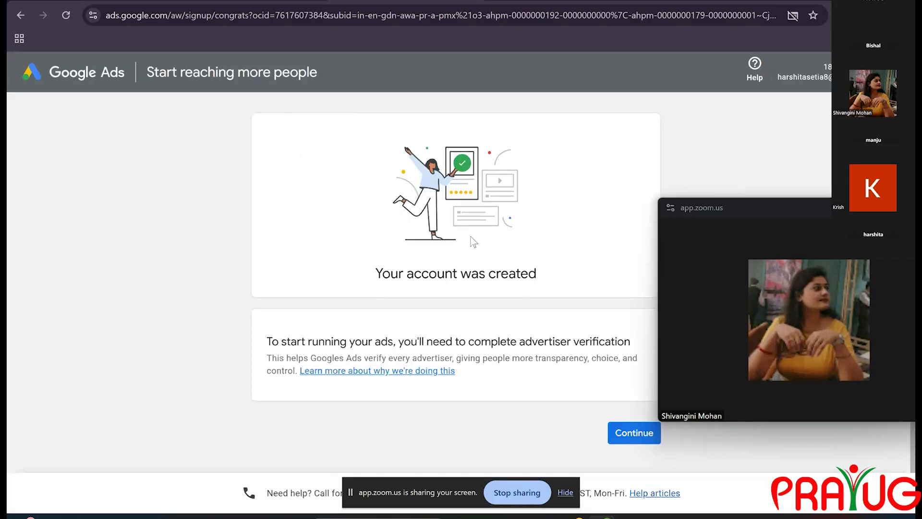
click(633, 435)
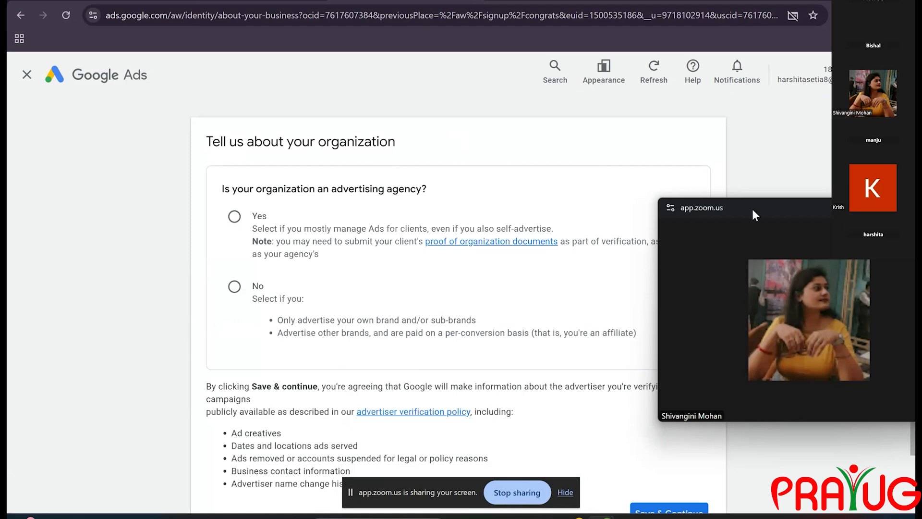
Step: Dismiss the slow-response warning, answer not an agency and paying Google Ads directly, then save
drag(752, 208, 794, 148)
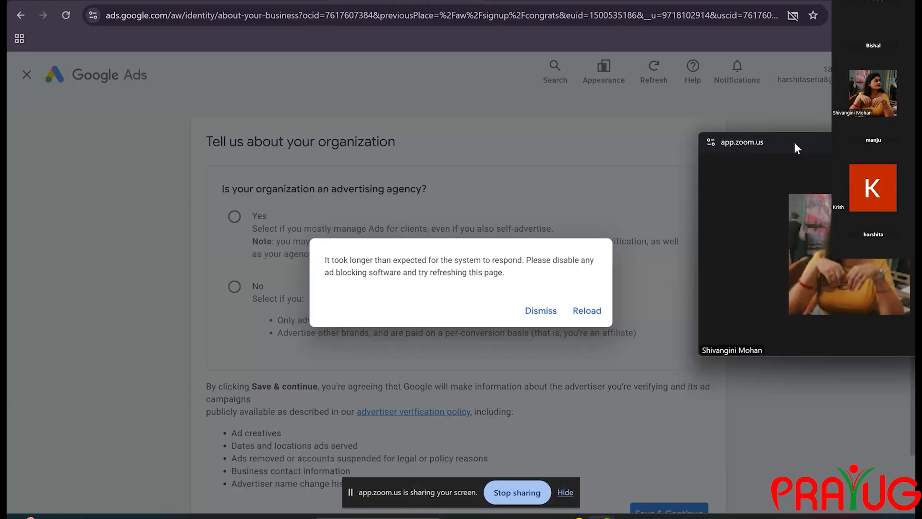
click(538, 313)
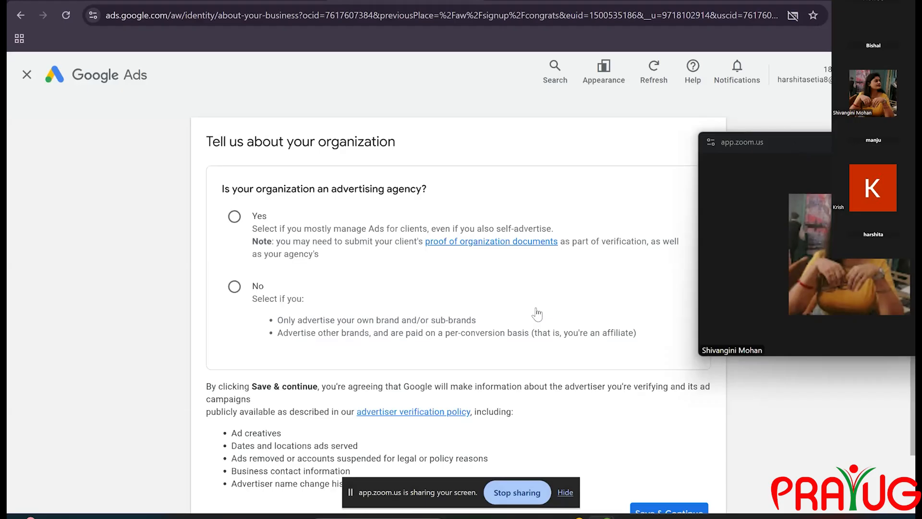
scroll(537, 314, down, 1)
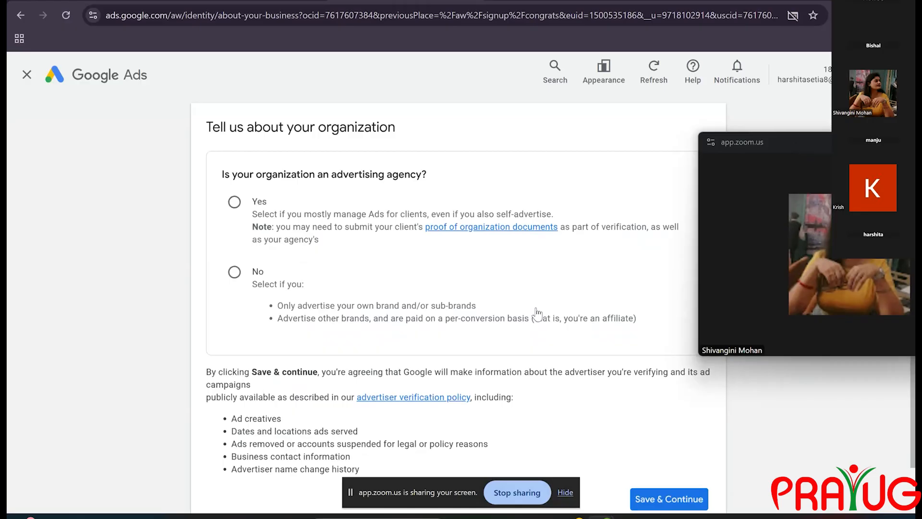
scroll(537, 314, down, 1)
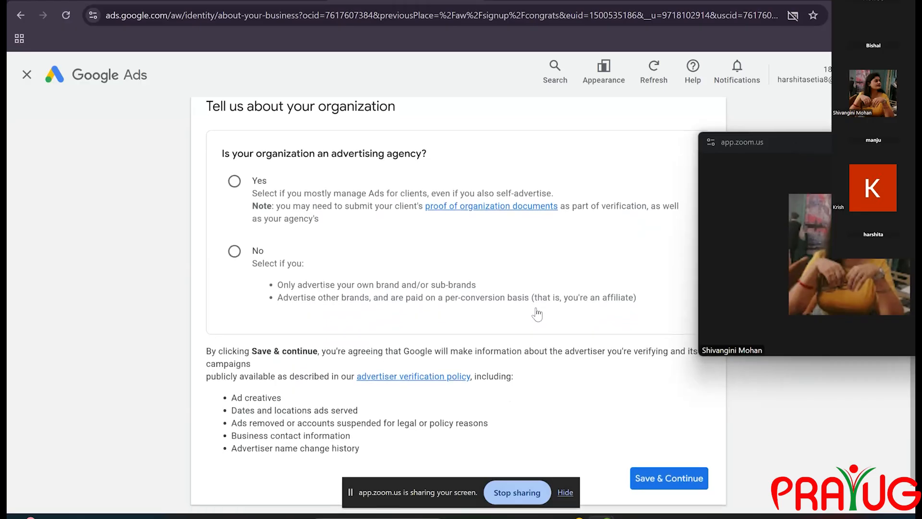
click(234, 250)
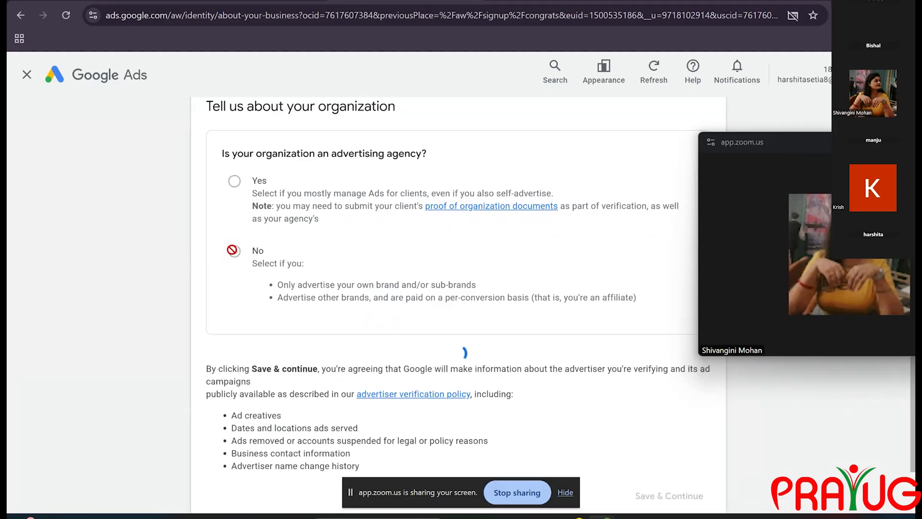
scroll(436, 341, down, 1)
scroll(436, 341, down, 2)
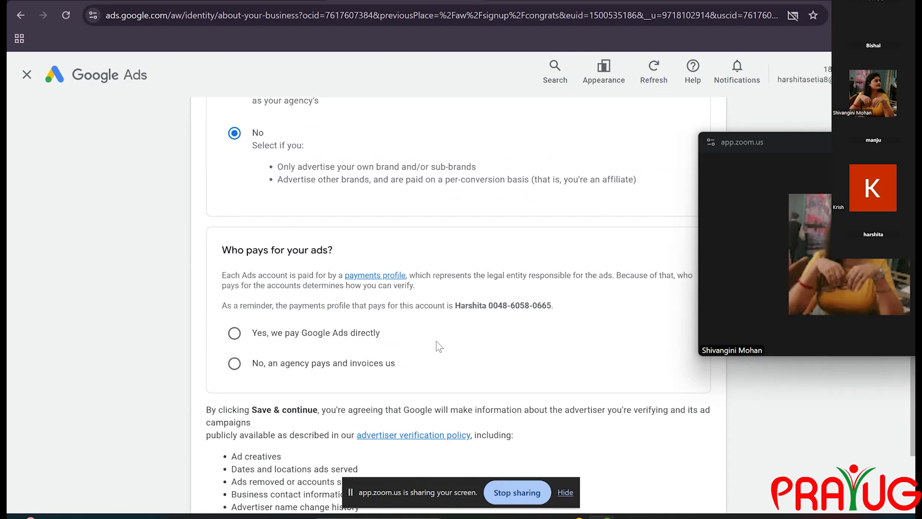
click(234, 334)
scroll(168, 342, down, 2)
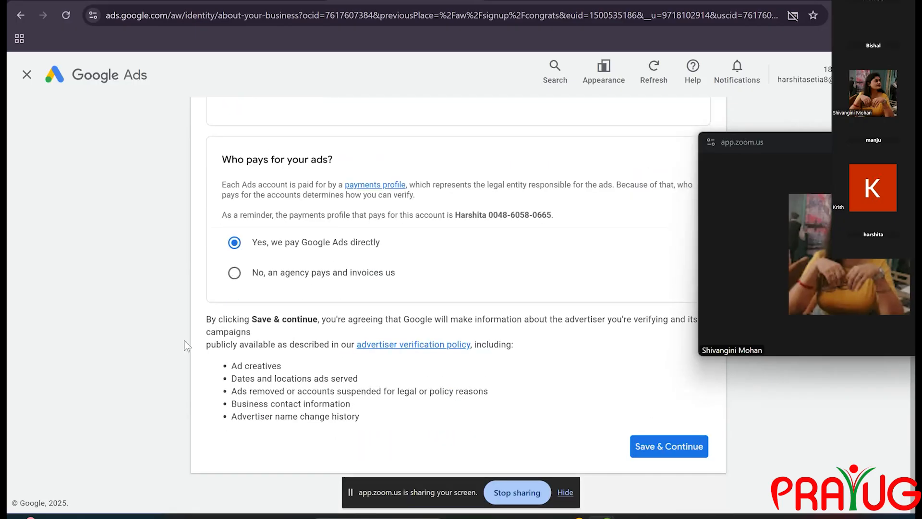
click(671, 443)
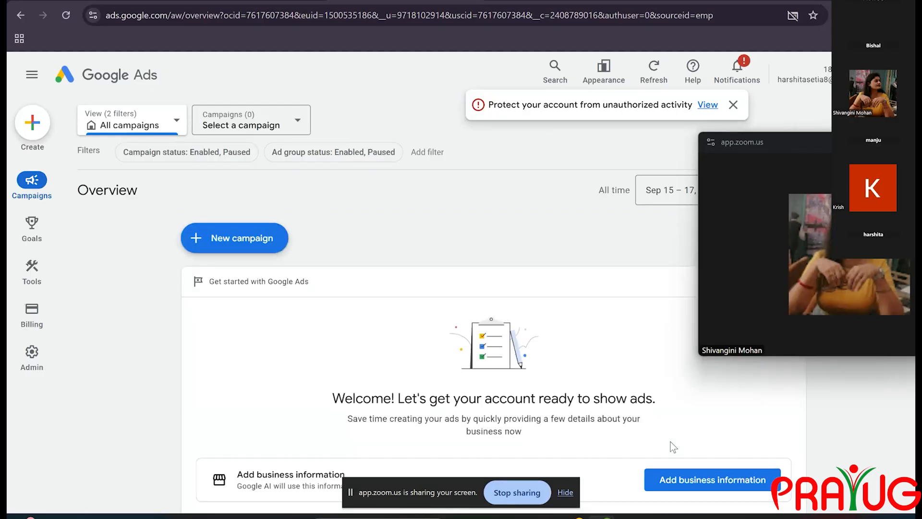
Step: Toggle the Zoom mini-window mic on and off, move the window left, and return to the meeting tab
scroll(670, 441, down, 1)
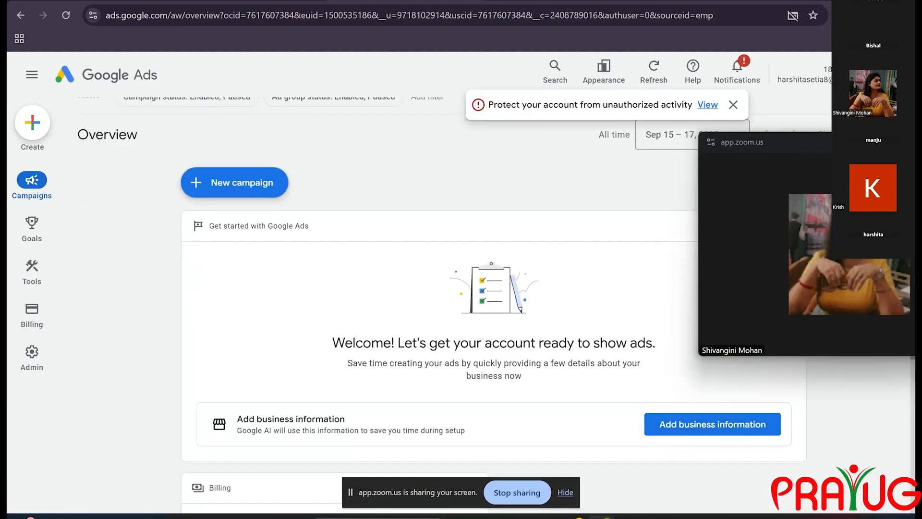
click(806, 342)
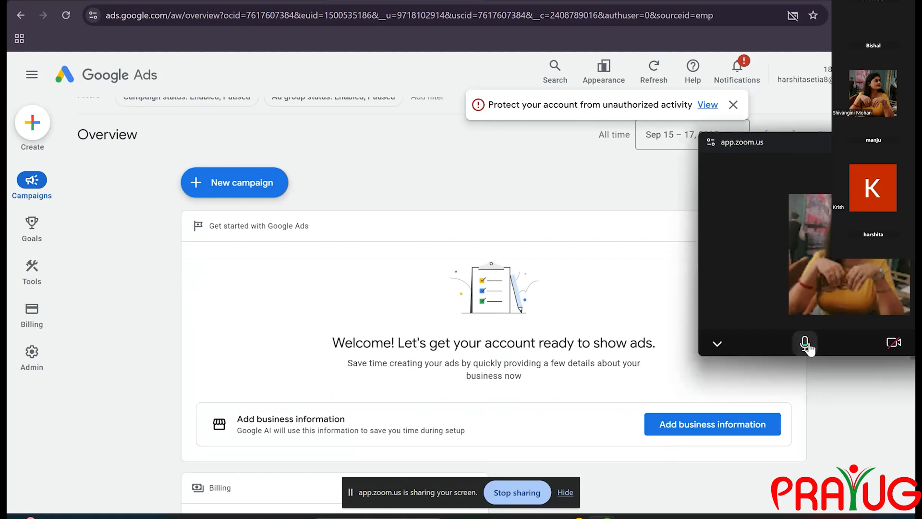
click(806, 343)
drag(847, 140, 645, 144)
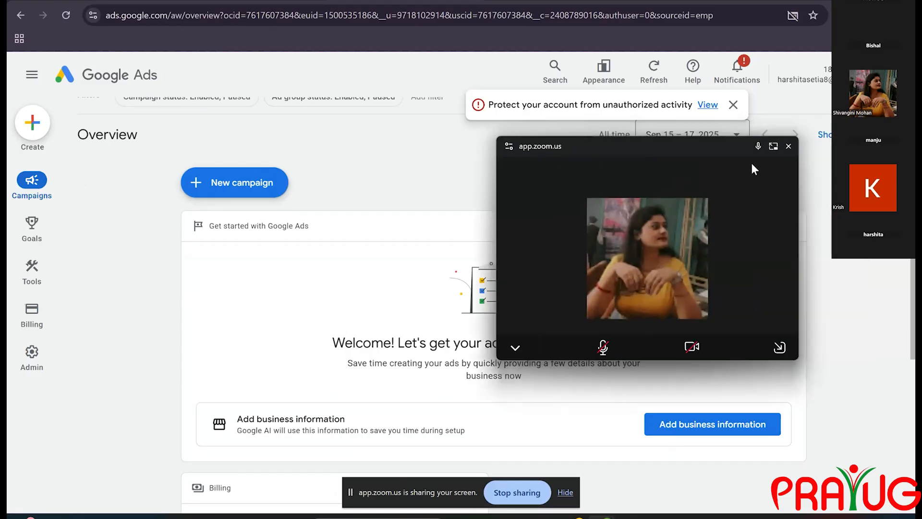
click(773, 145)
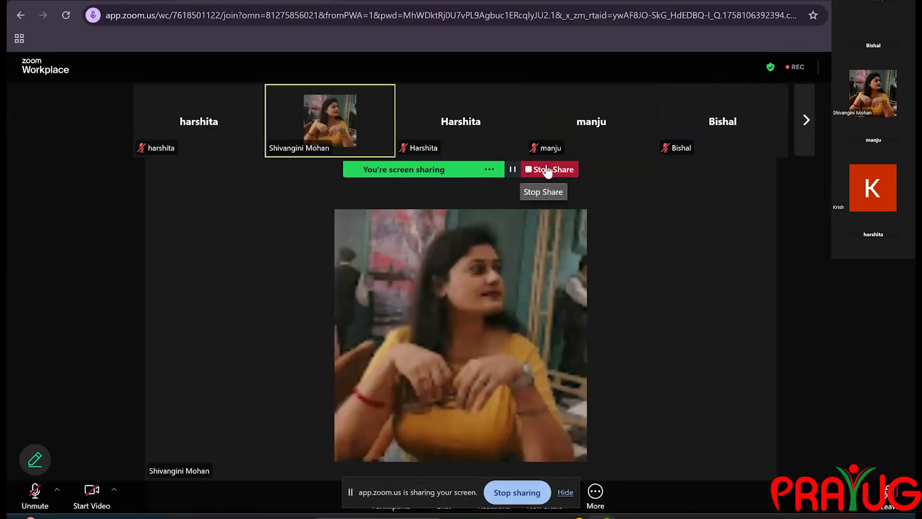
Step: End the screen share with the red Stop Share button on the sharing bar
click(547, 170)
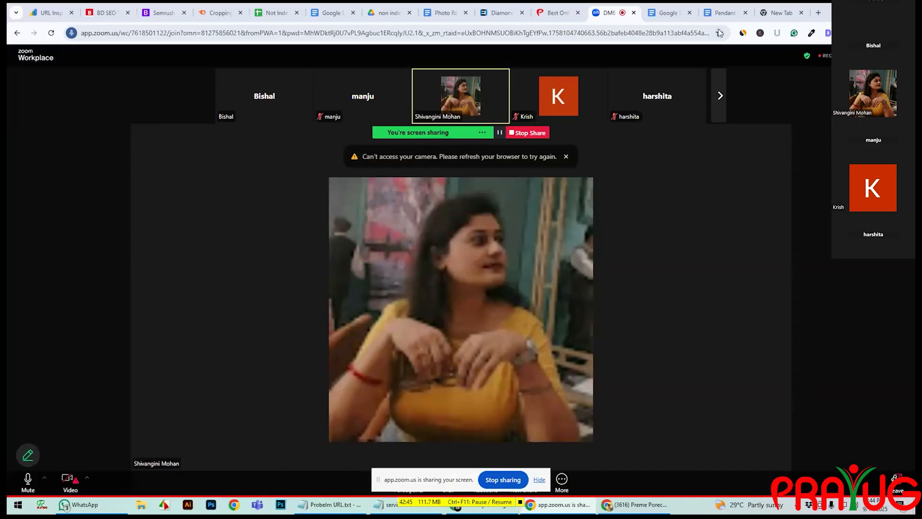
Step: Search Google for 'google ads' and open the Google Ads sign-in page in a new tab
click(315, 30)
text(google)
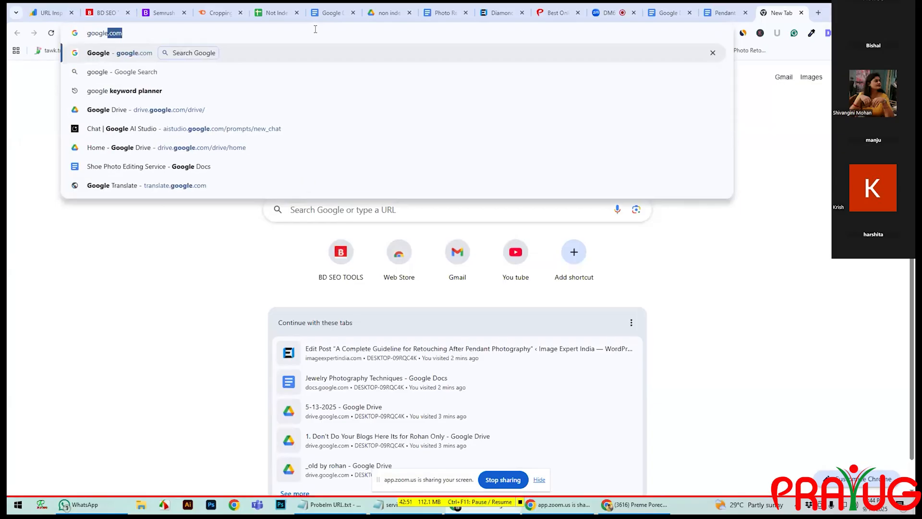
text( ads)
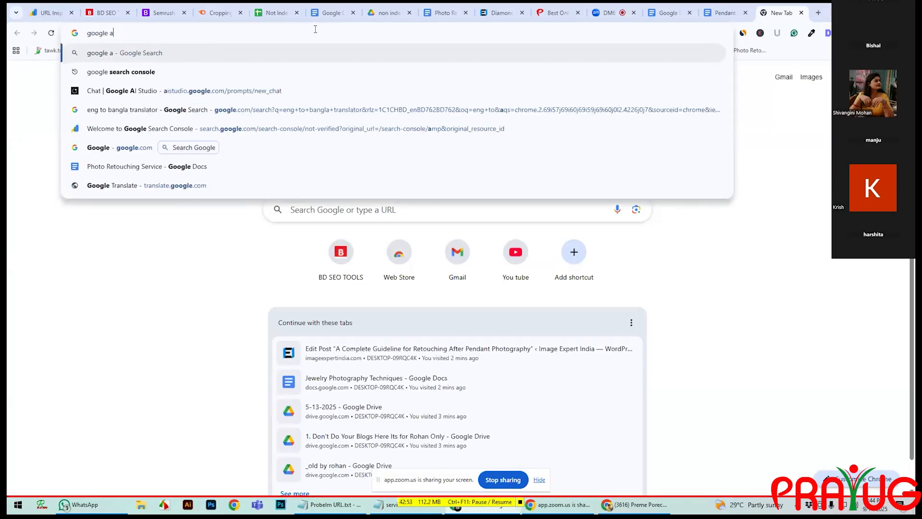
key(Return)
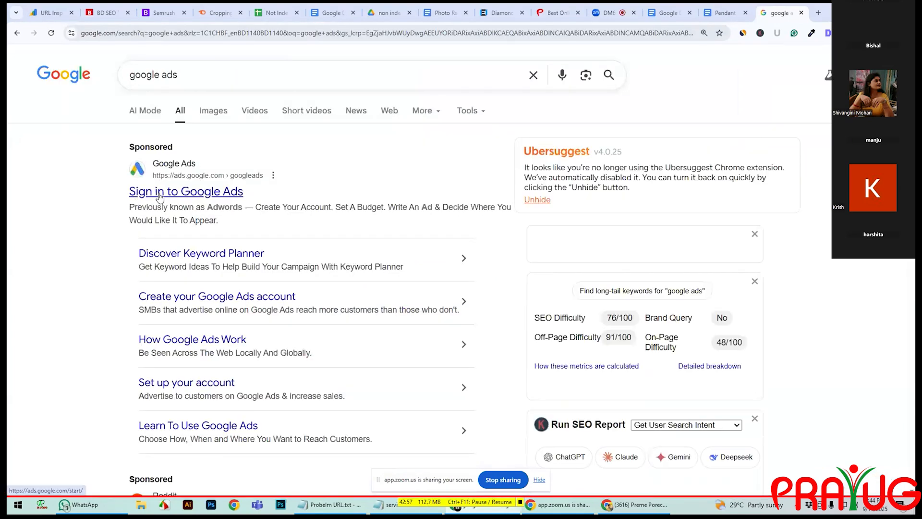
middle_click(159, 195)
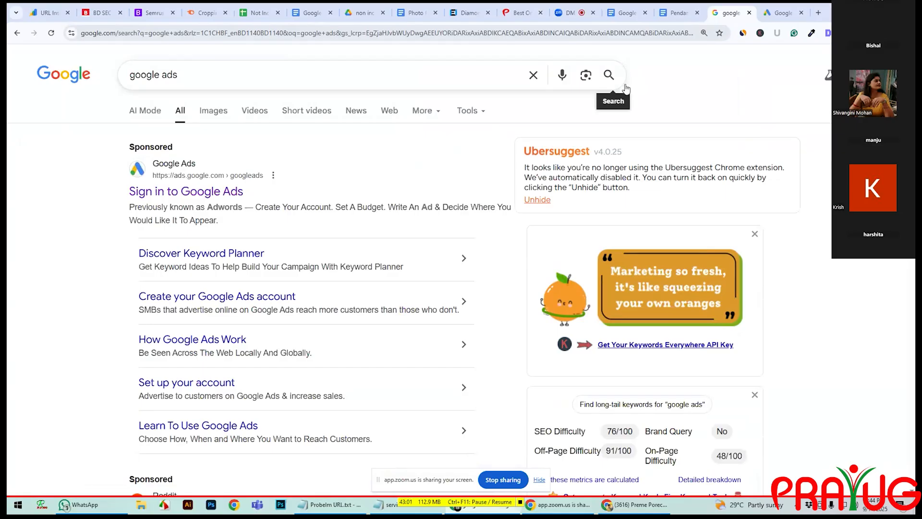
click(783, 11)
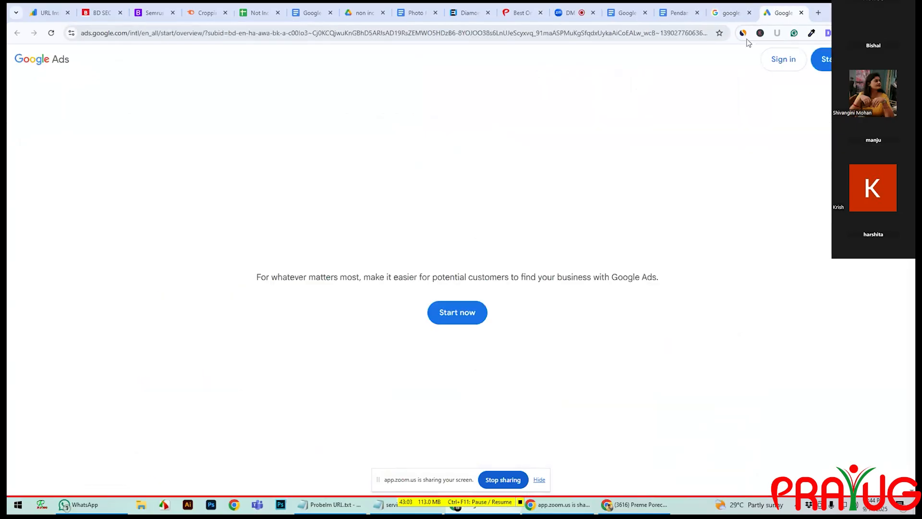
Step: Start the Google Ads sign-up and proceed to the first campaign's keyword selection
click(823, 59)
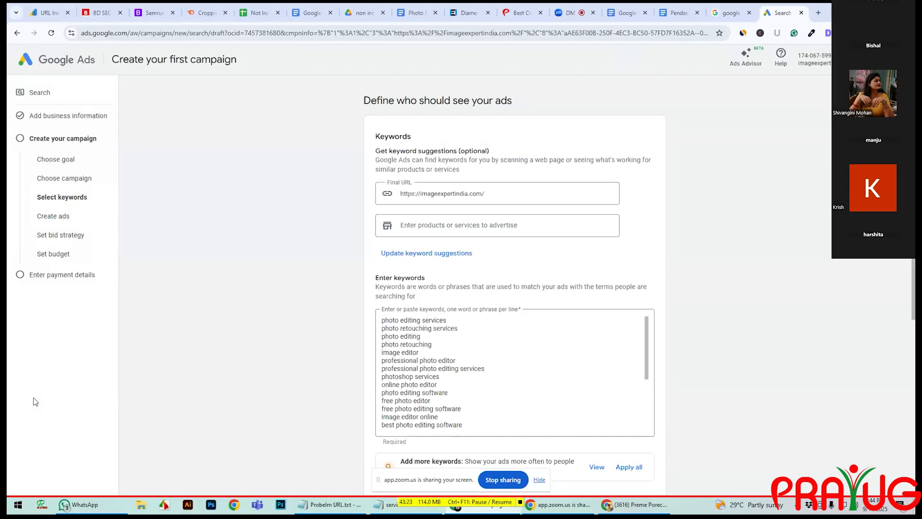
scroll(503, 342, down, 10)
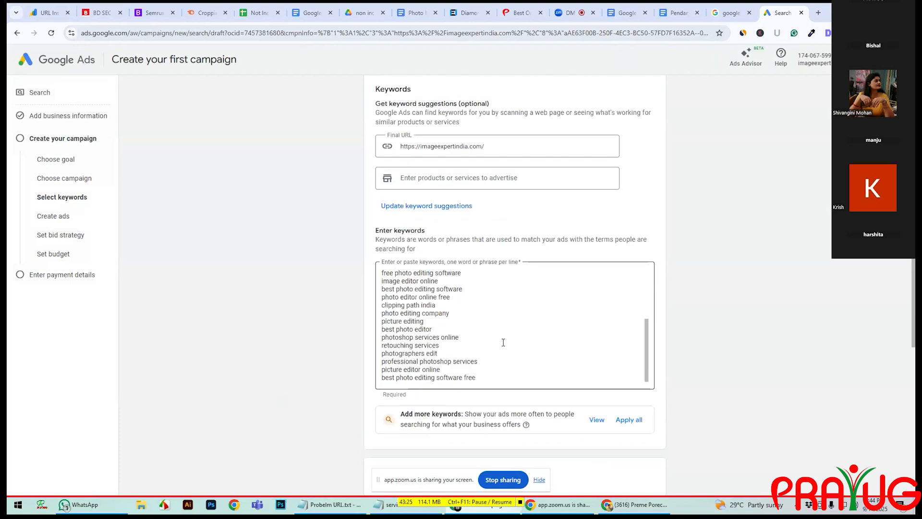
scroll(499, 343, up, 10)
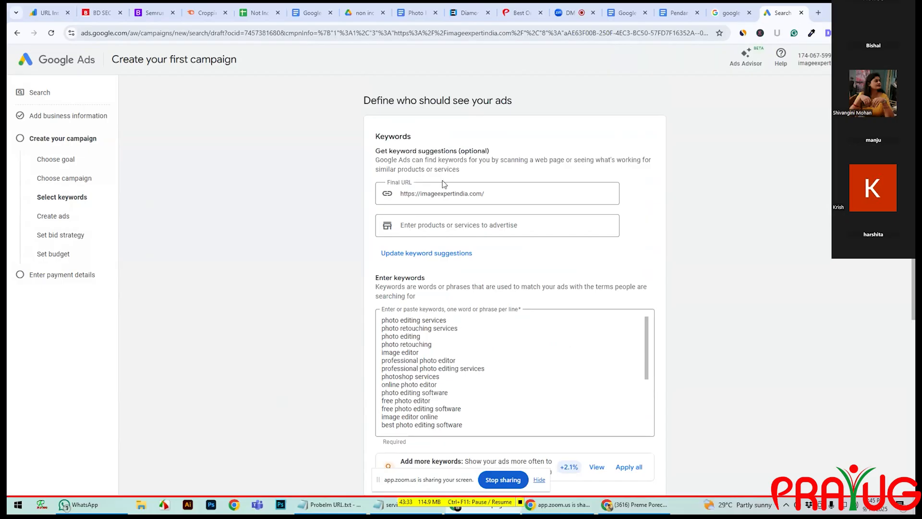
click(498, 192)
drag(498, 192, 398, 194)
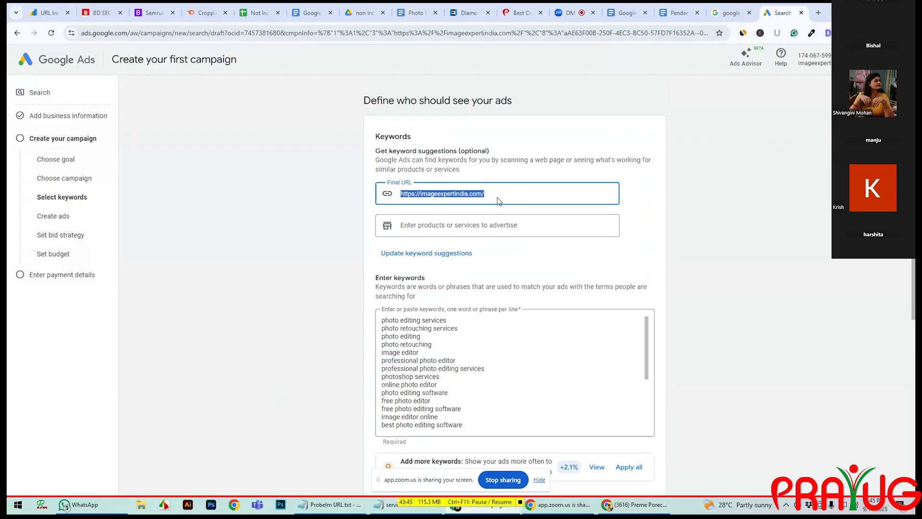
drag(494, 196, 373, 196)
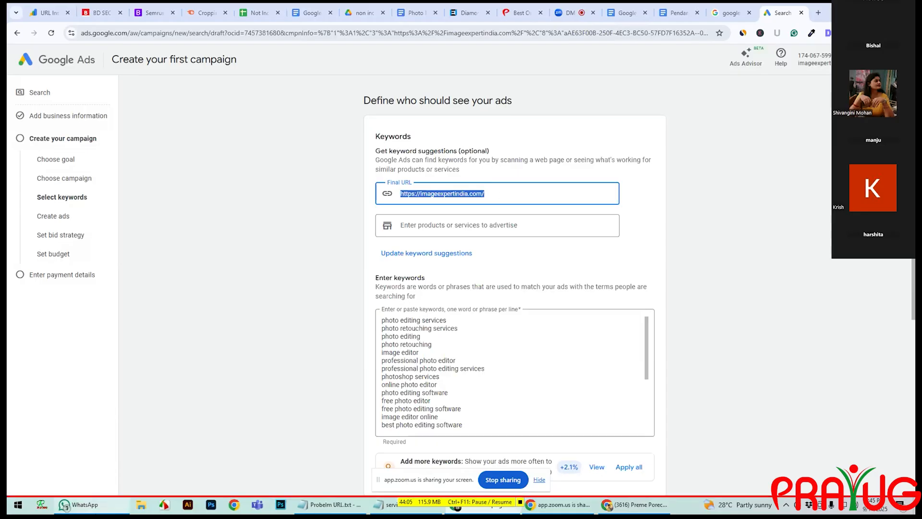
click(77, 505)
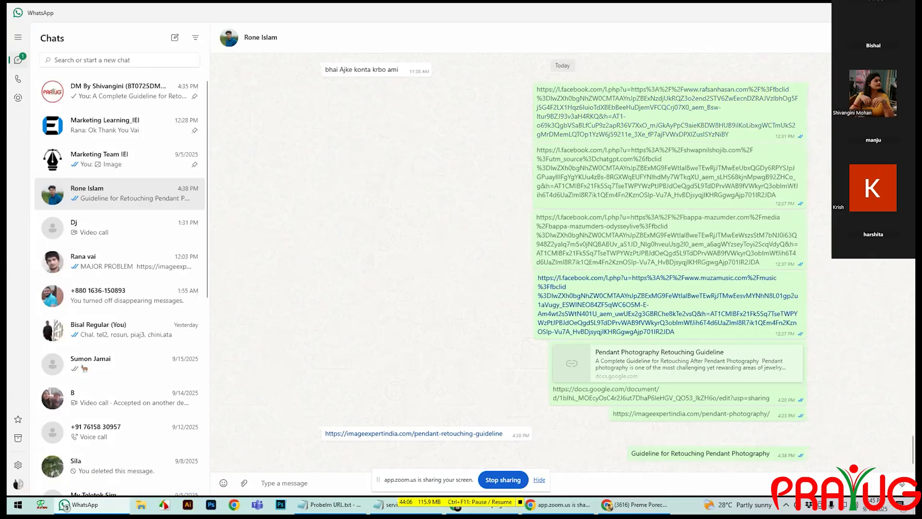
Step: Copy the photoretouchingservice.com link from the WhatsApp chat and paste it as the Final URL
click(77, 505)
mouse_move(74, 510)
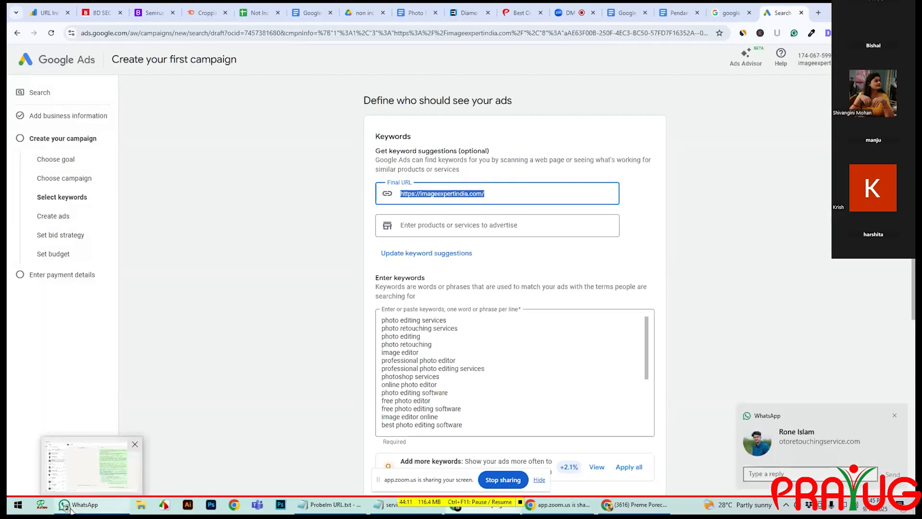
click(894, 417)
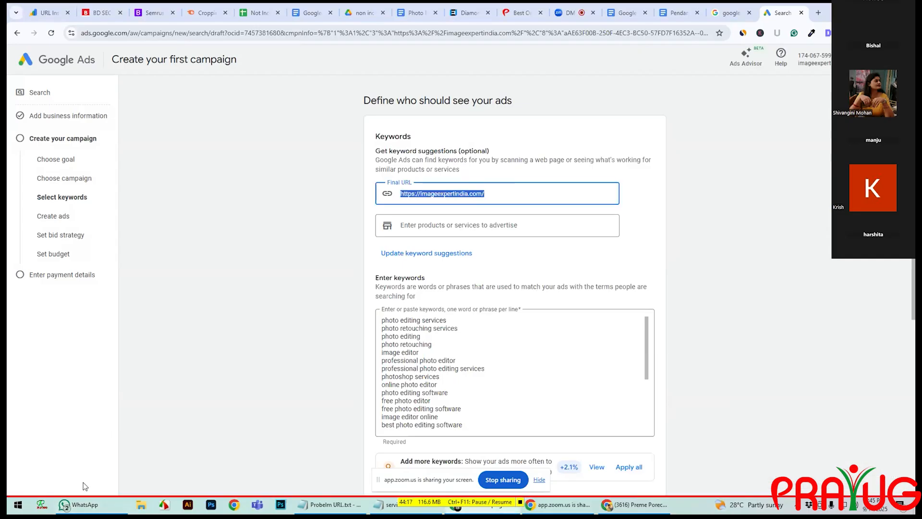
click(810, 423)
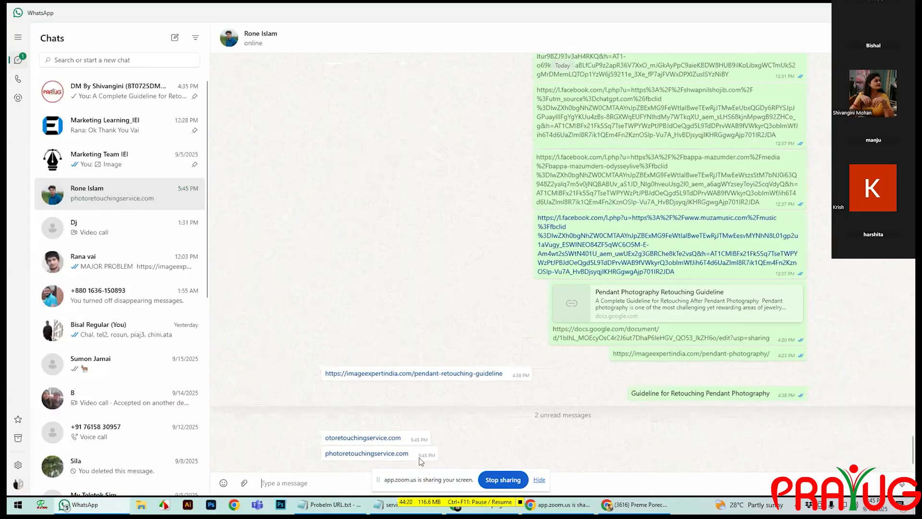
right_click(332, 453)
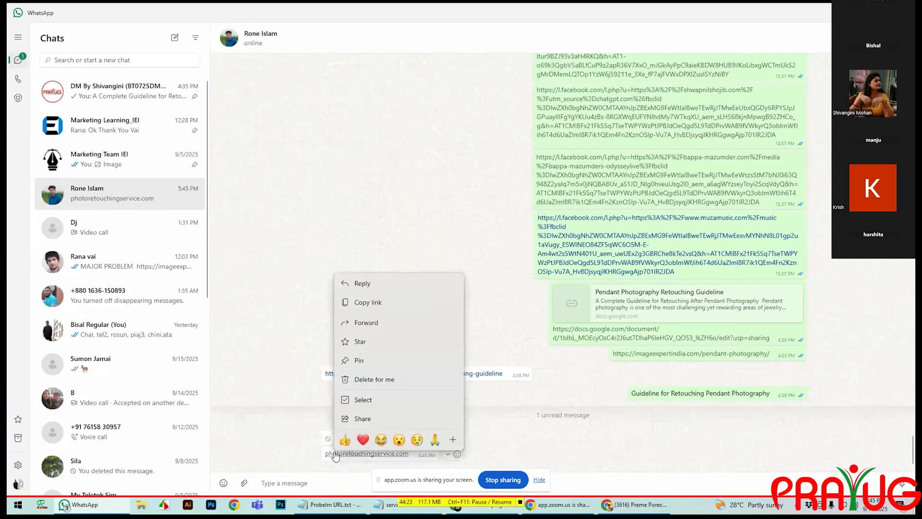
click(369, 303)
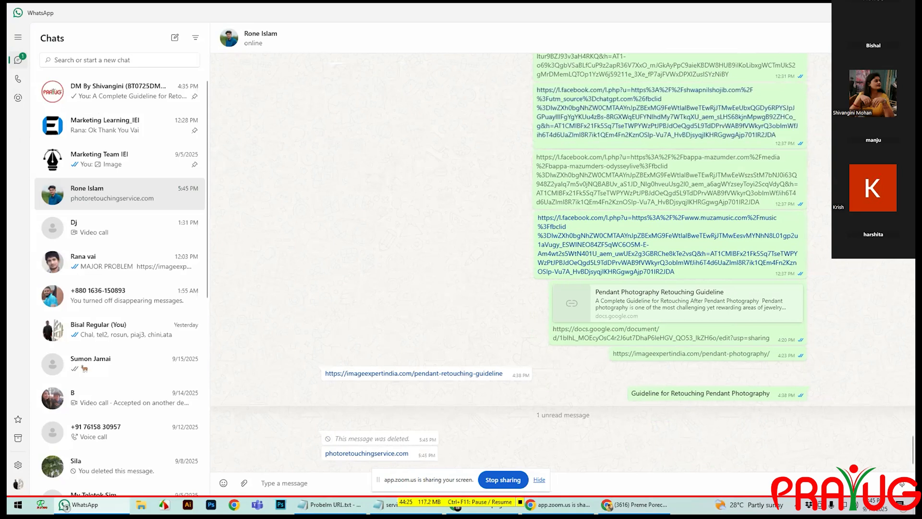
click(859, 12)
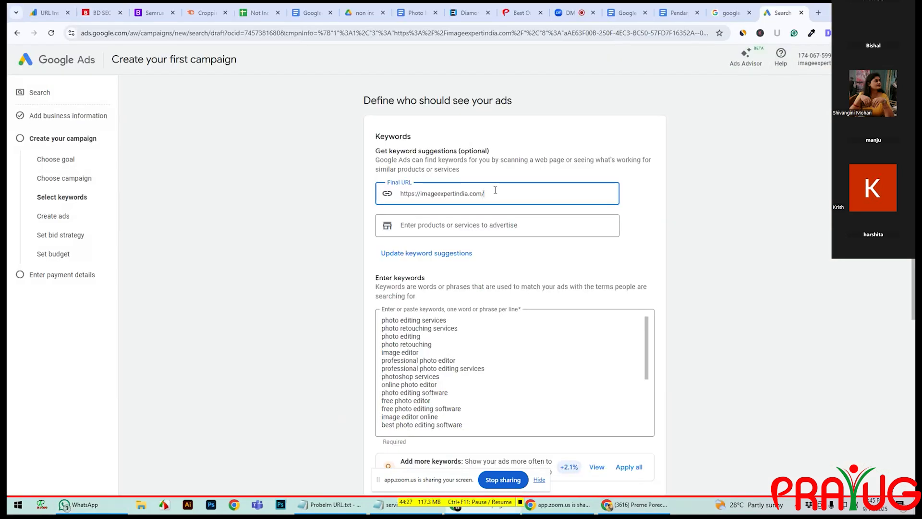
key(ctrl+v)
Step: Commit the new Final URL and continue from keywords to the Create an ad step
click(493, 227)
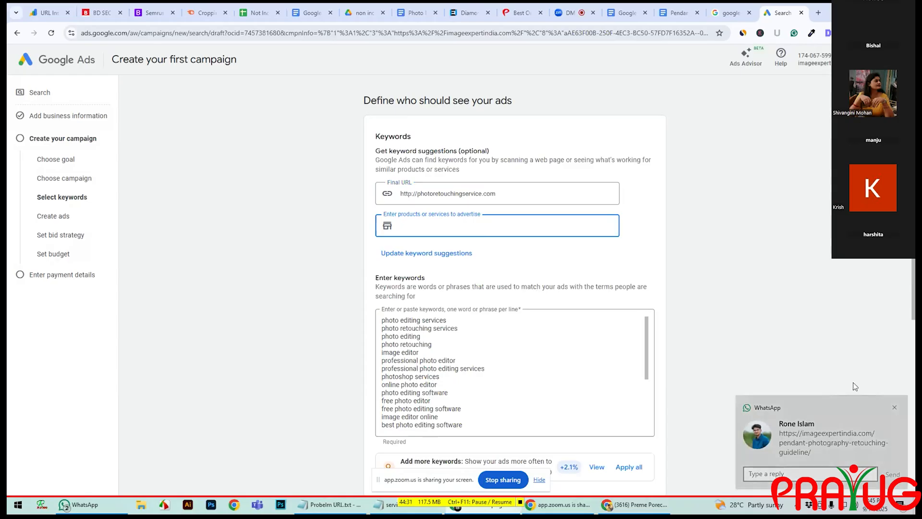
scroll(572, 334, down, 7)
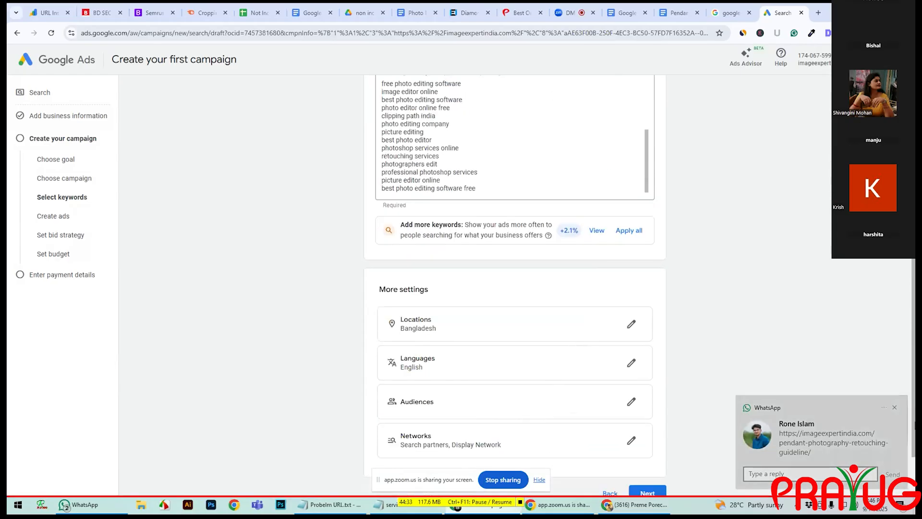
click(896, 407)
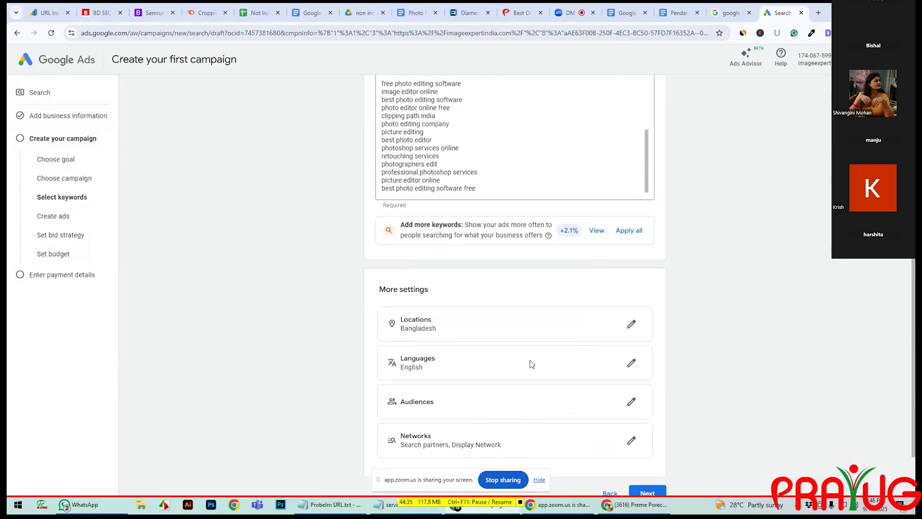
scroll(530, 364, down, 2)
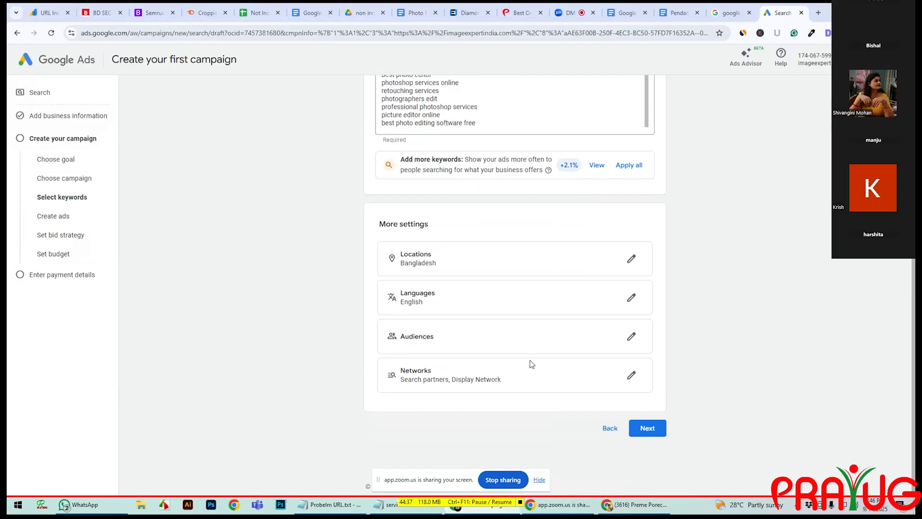
click(647, 428)
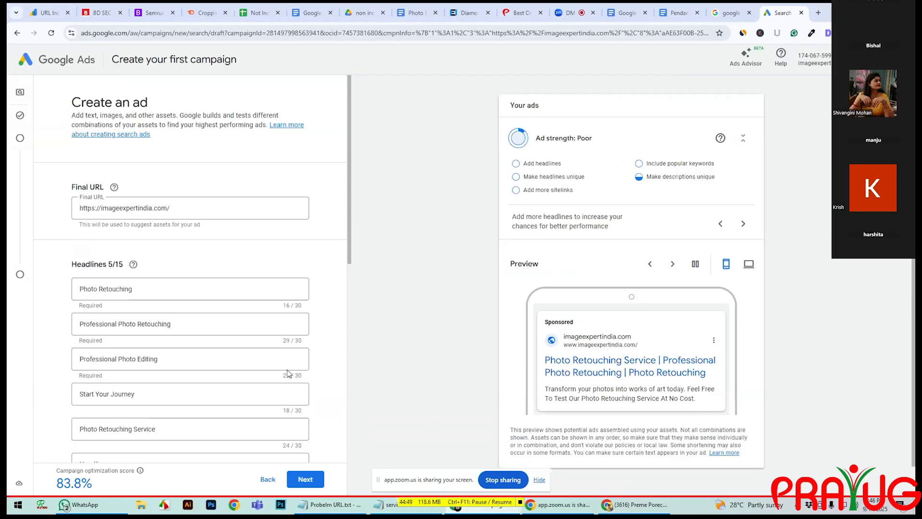
scroll(288, 374, down, 2)
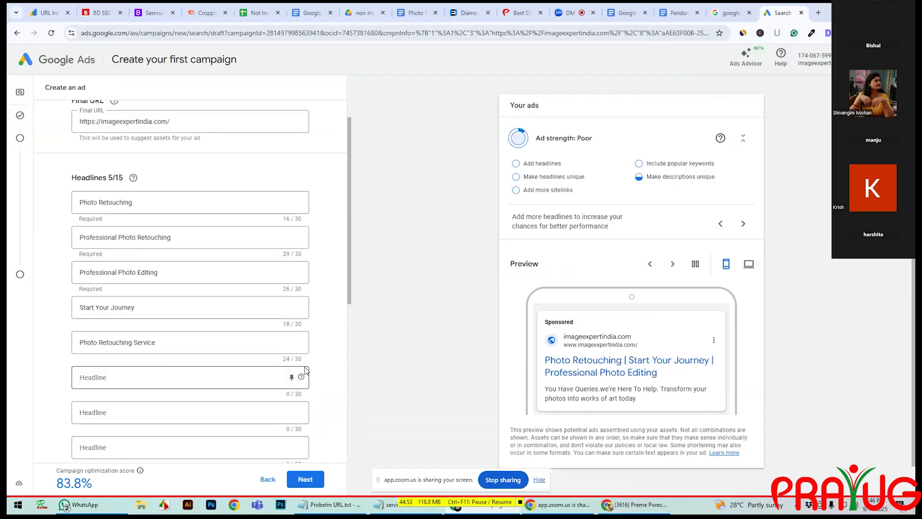
scroll(197, 274, up, 2)
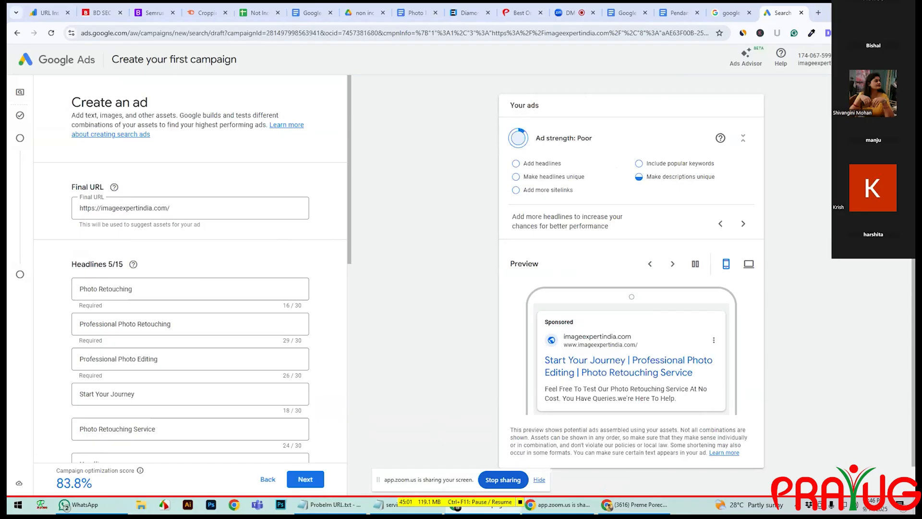
click(895, 59)
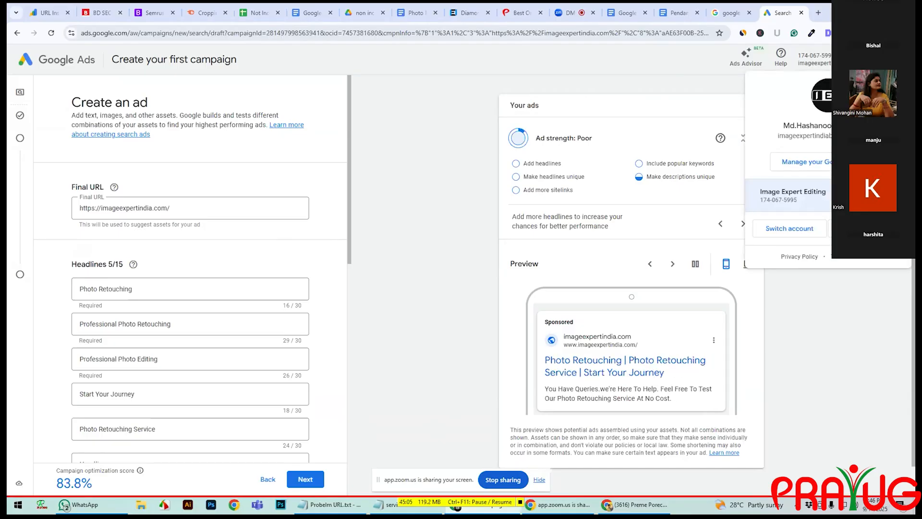
Step: Remove the unfinished ads account, sign back in, leave the campaign, and choose New Google Ads Account
click(894, 196)
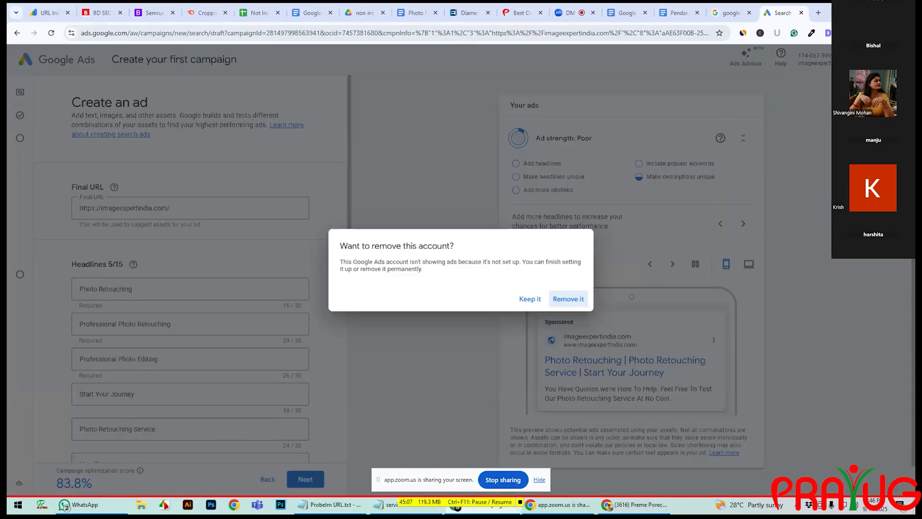
click(569, 299)
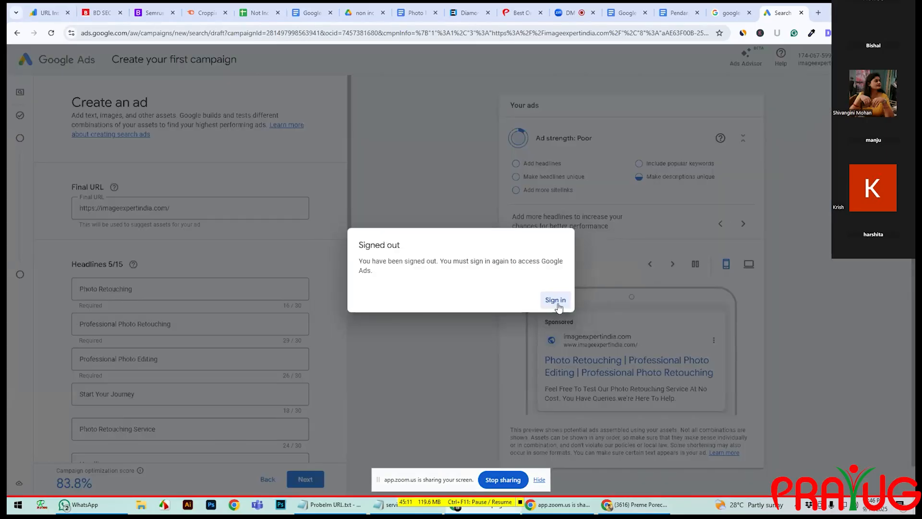
click(556, 301)
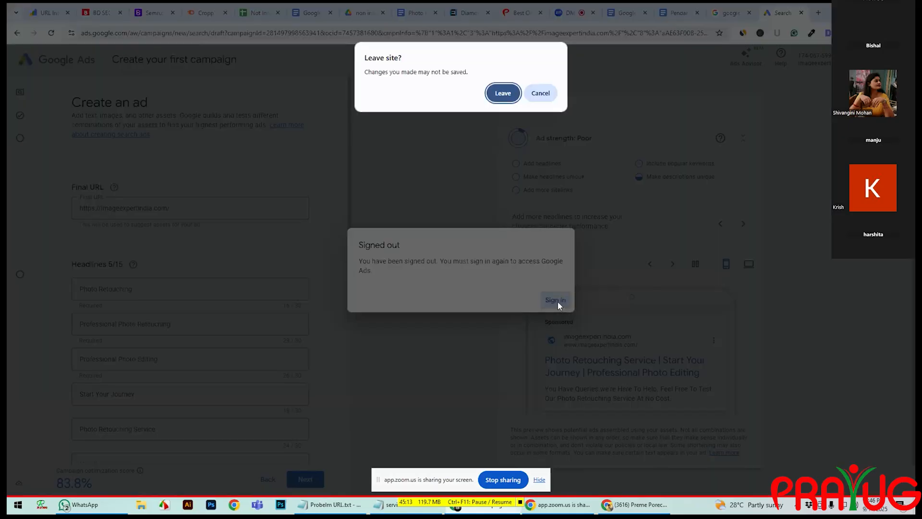
click(507, 95)
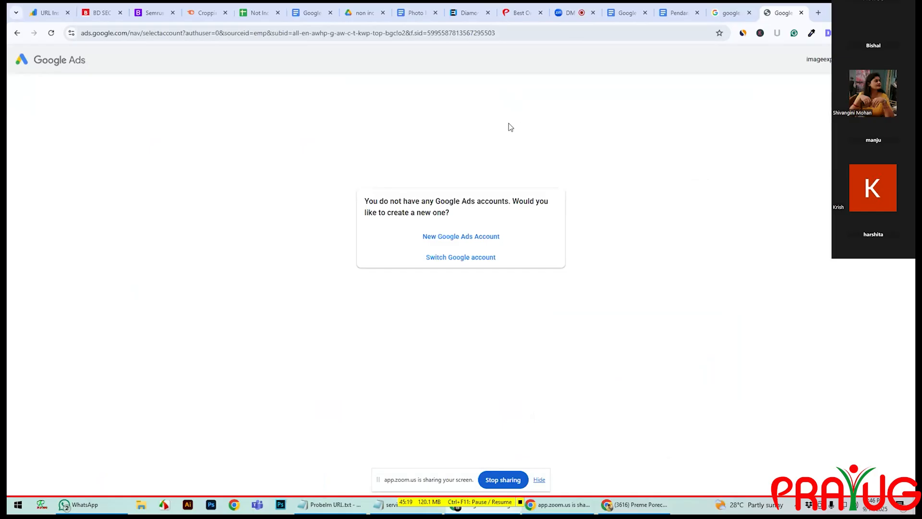
click(469, 242)
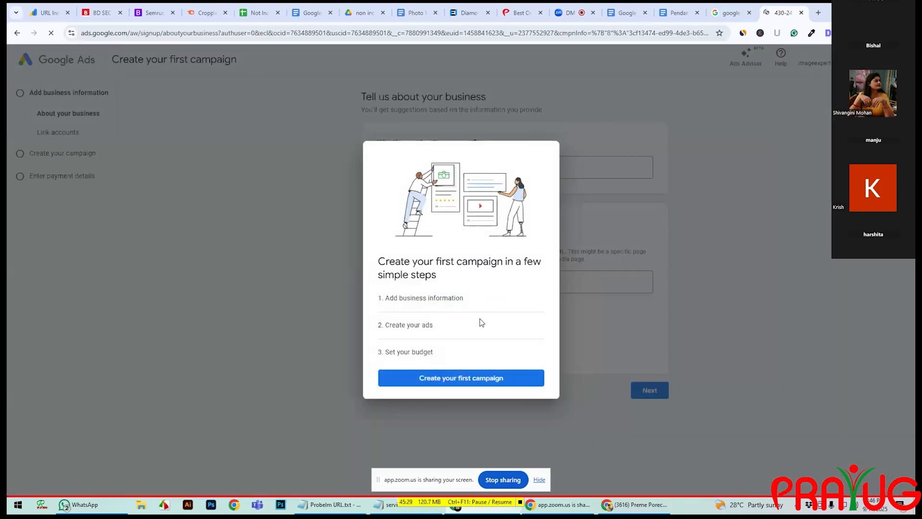
Step: Replace the website URL with the pasted photoretouchingservice.com
click(461, 379)
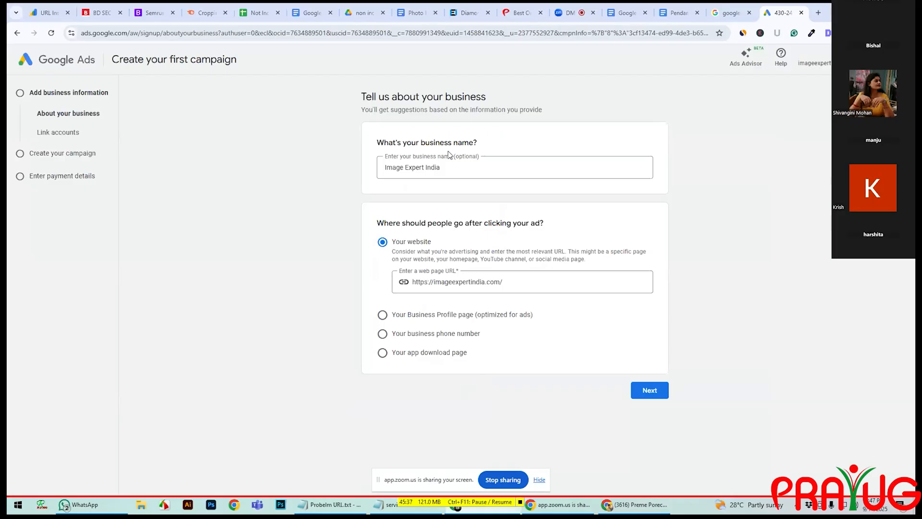
click(516, 282)
drag(513, 281, 373, 287)
text(http://photoretouchingservice.com)
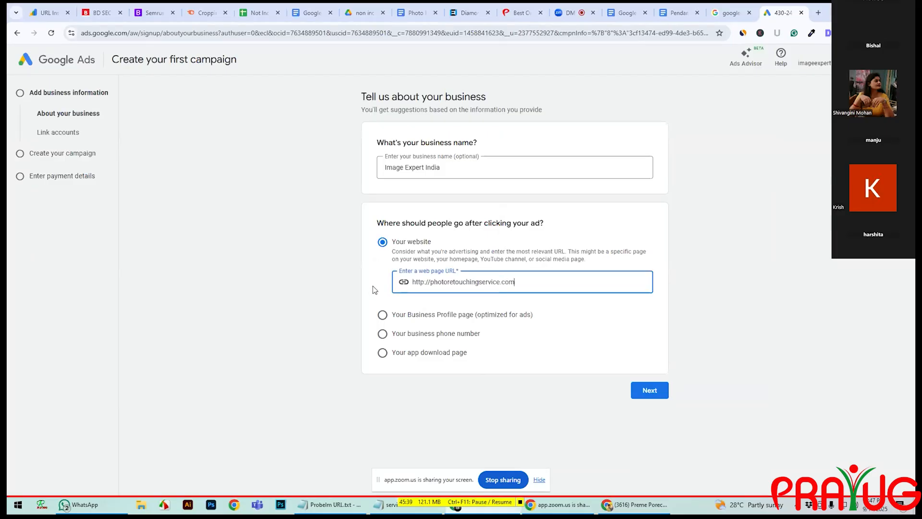
Step: Change the business name to 'photo retouching service' and continue
drag(450, 167, 365, 165)
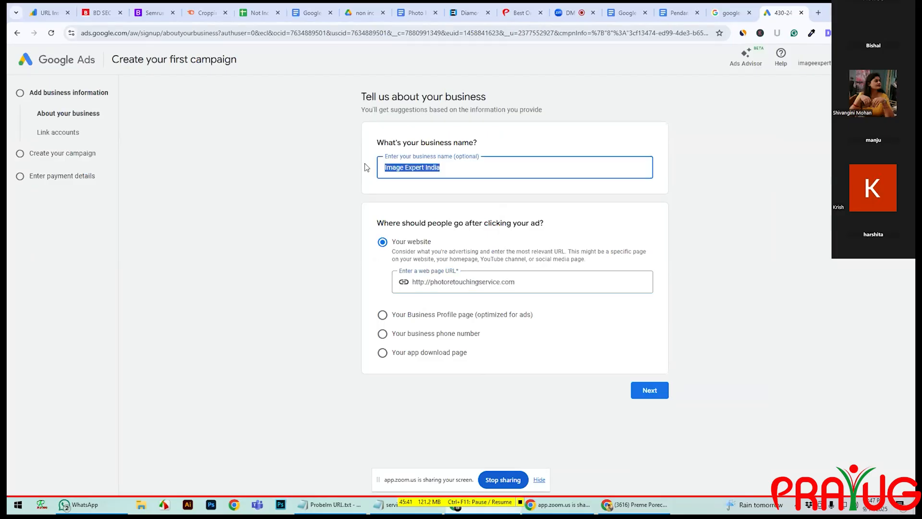
text(ph)
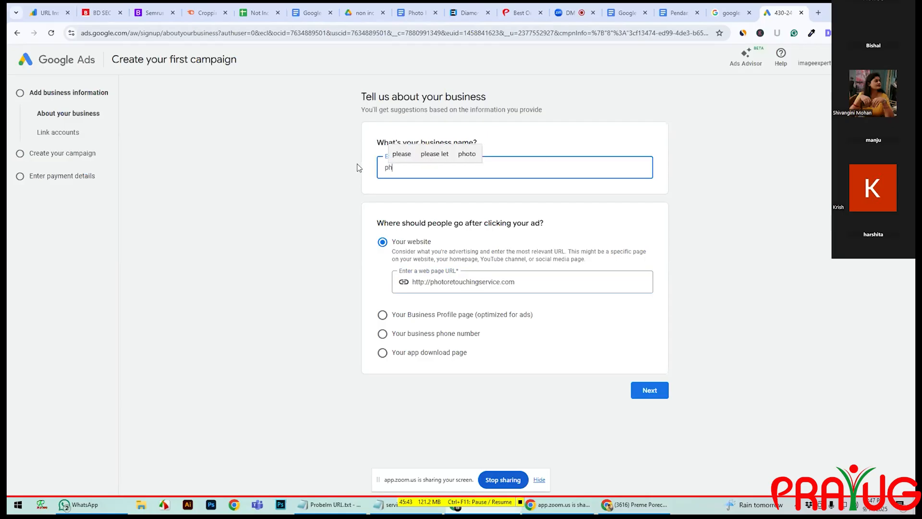
text(oto ret)
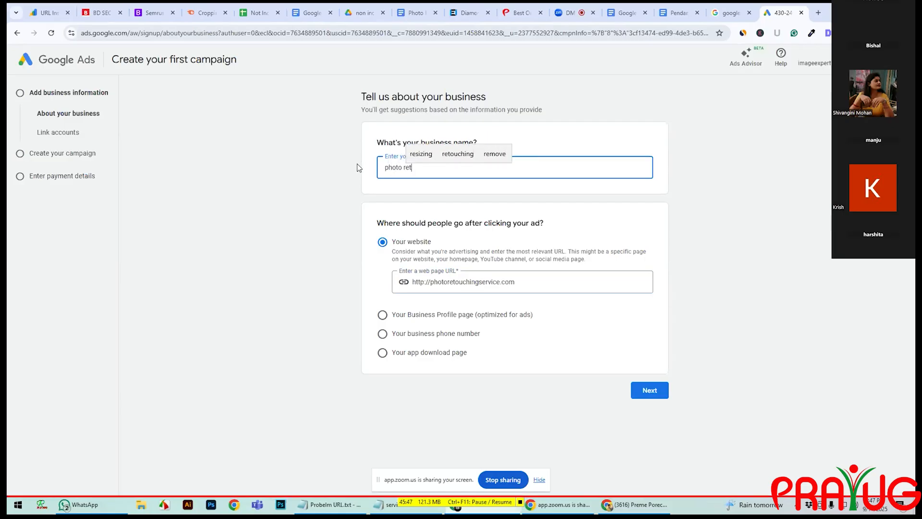
text(ou)
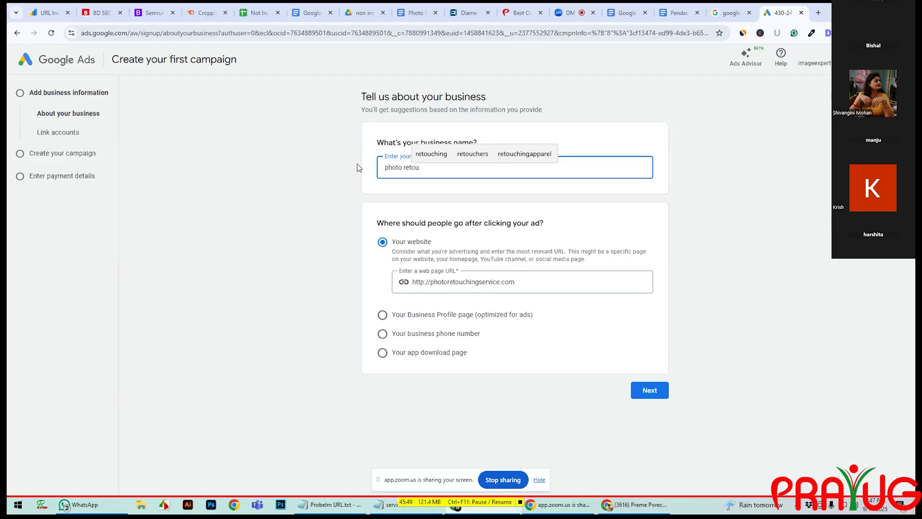
click(432, 153)
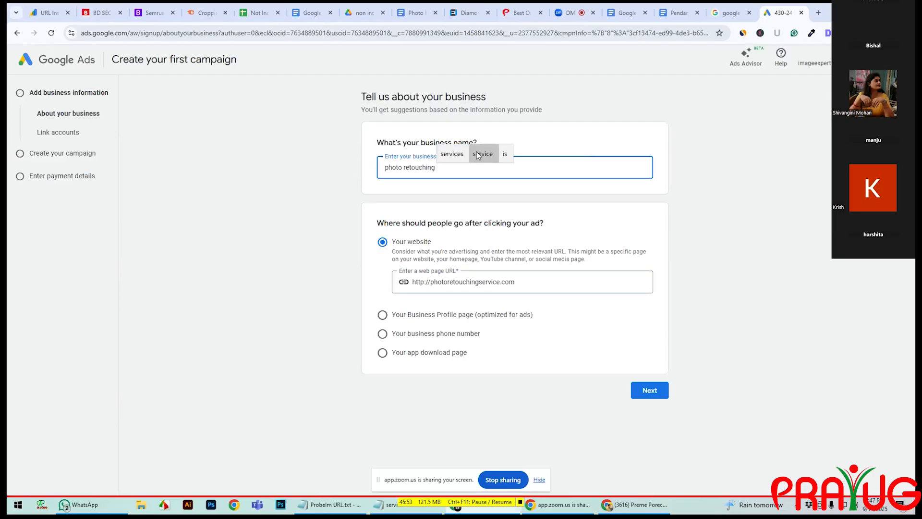
click(480, 154)
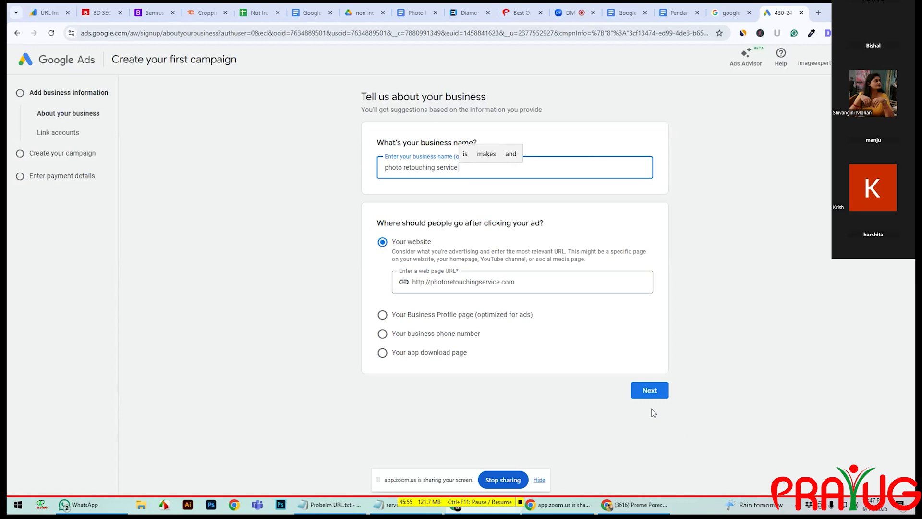
click(657, 394)
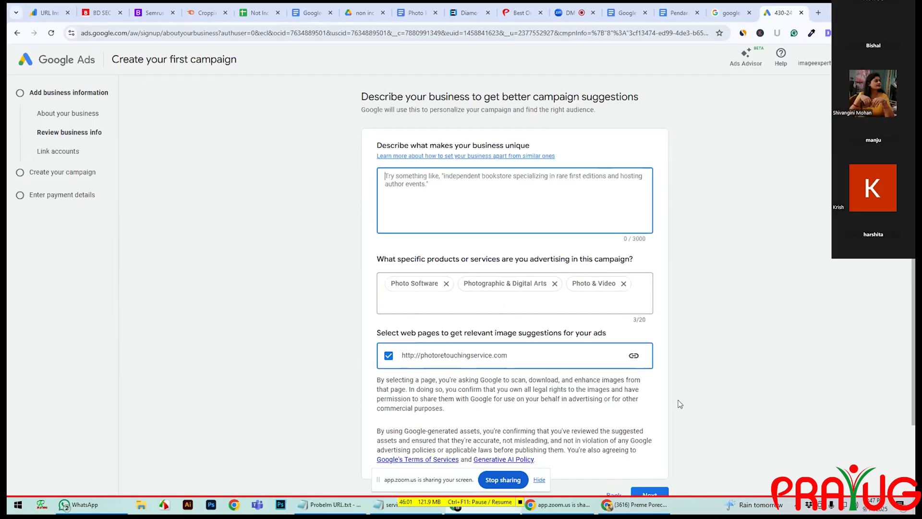
Step: Skip account linking, goal choice and campaign setup, then confirm leaving campaign creation
scroll(679, 406, down, 2)
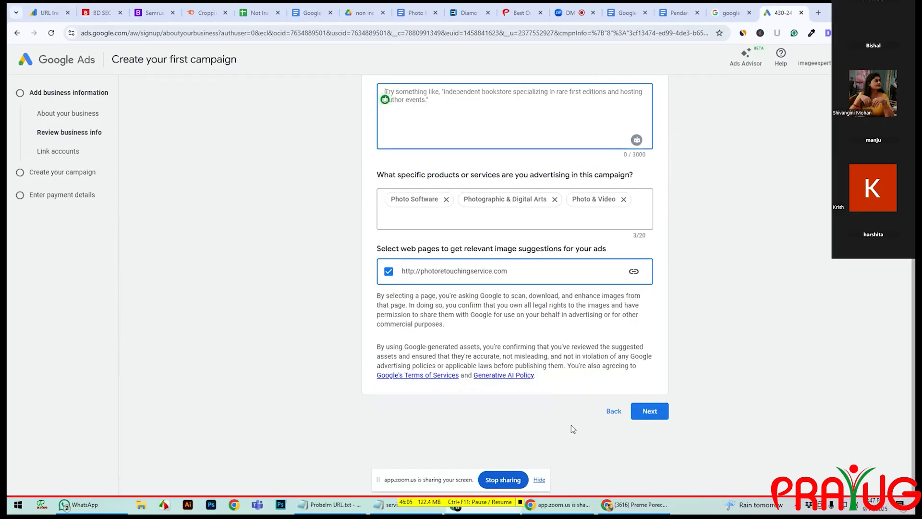
scroll(575, 423, up, 2)
scroll(598, 399, down, 2)
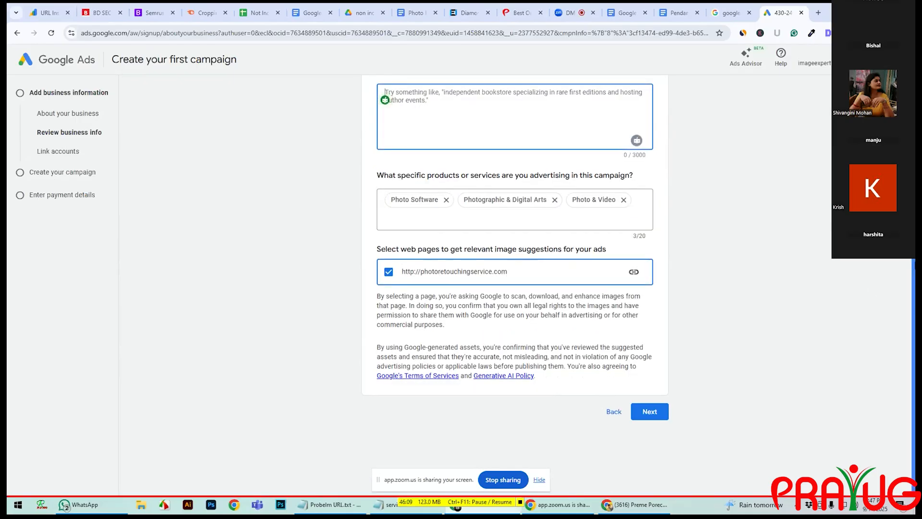
click(653, 414)
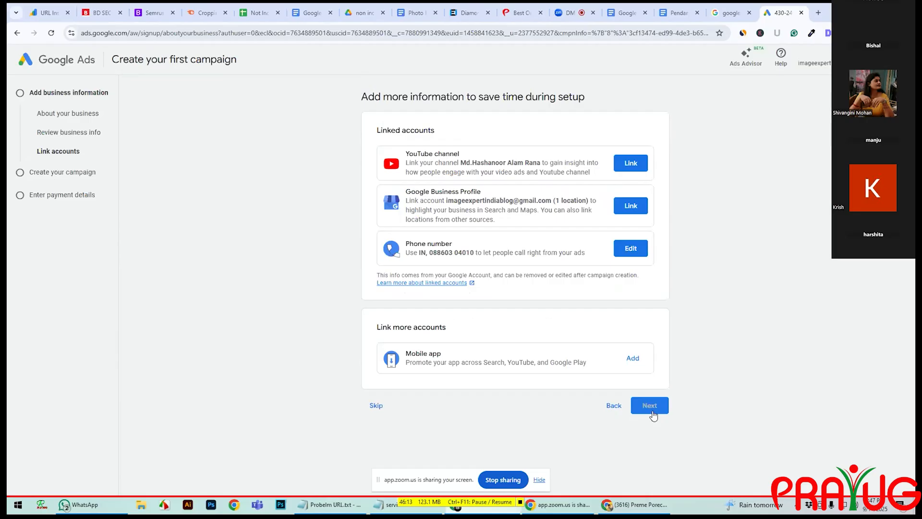
click(376, 406)
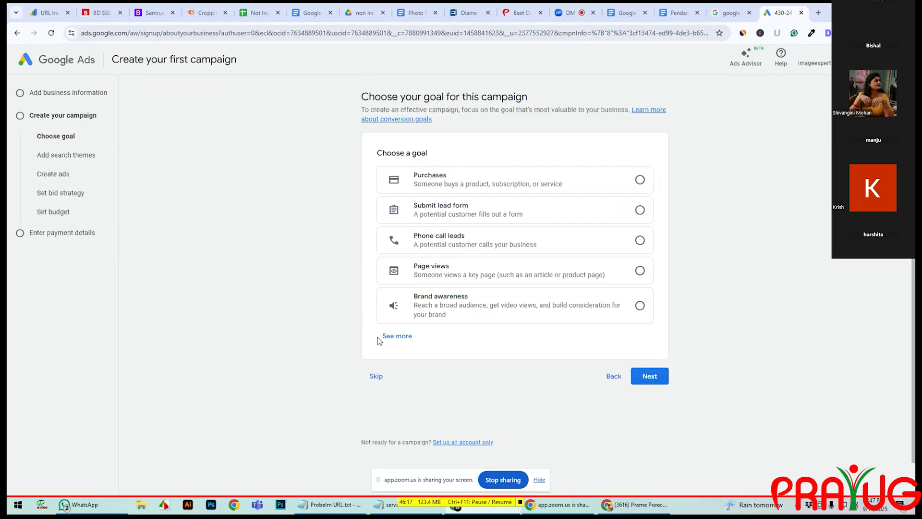
click(378, 377)
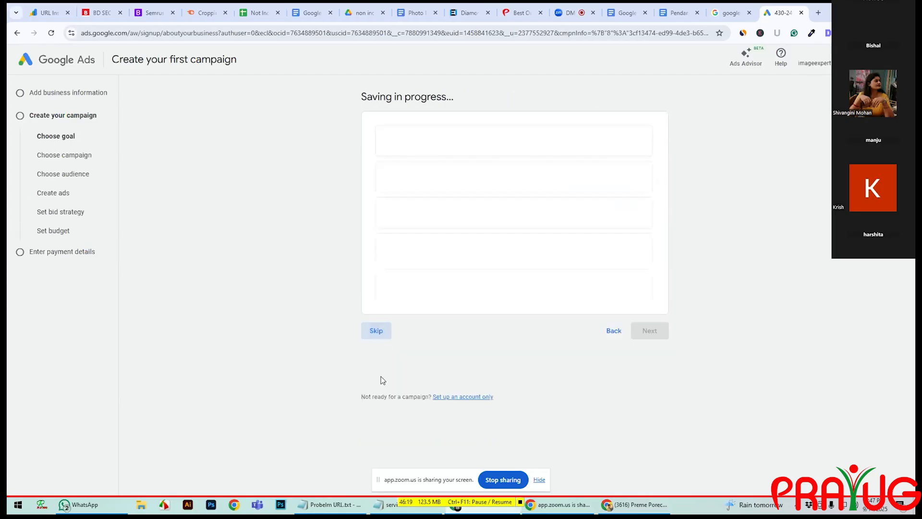
click(382, 363)
scroll(397, 375, down, 2)
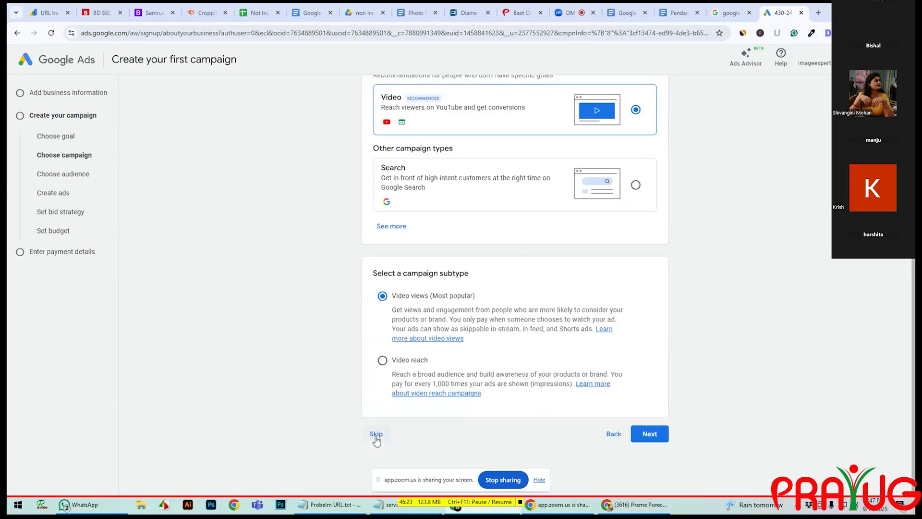
click(375, 434)
click(537, 294)
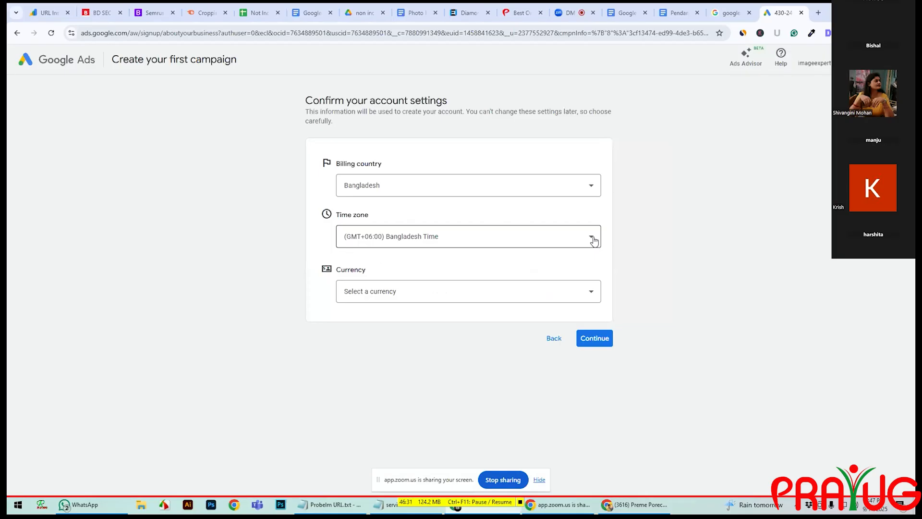
Step: Keep the billing country set to Bangladesh
click(592, 197)
click(593, 197)
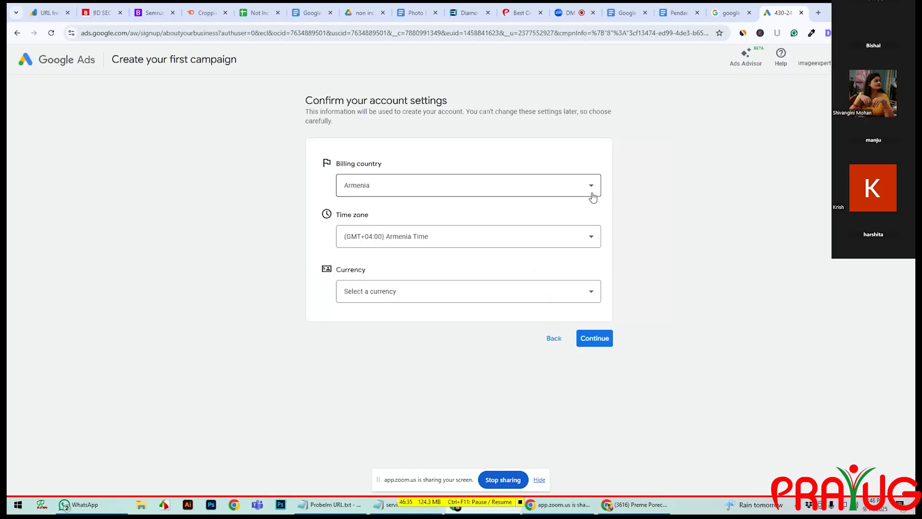
click(593, 197)
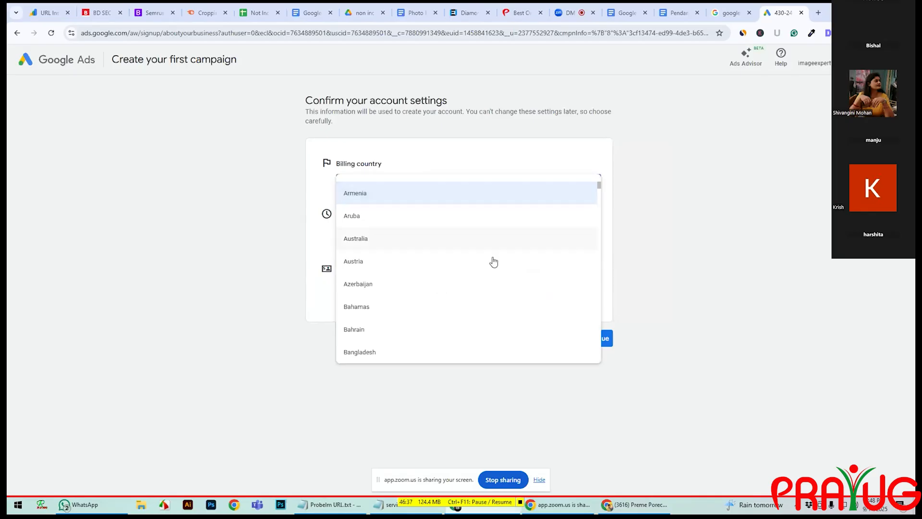
click(304, 272)
click(596, 193)
click(595, 193)
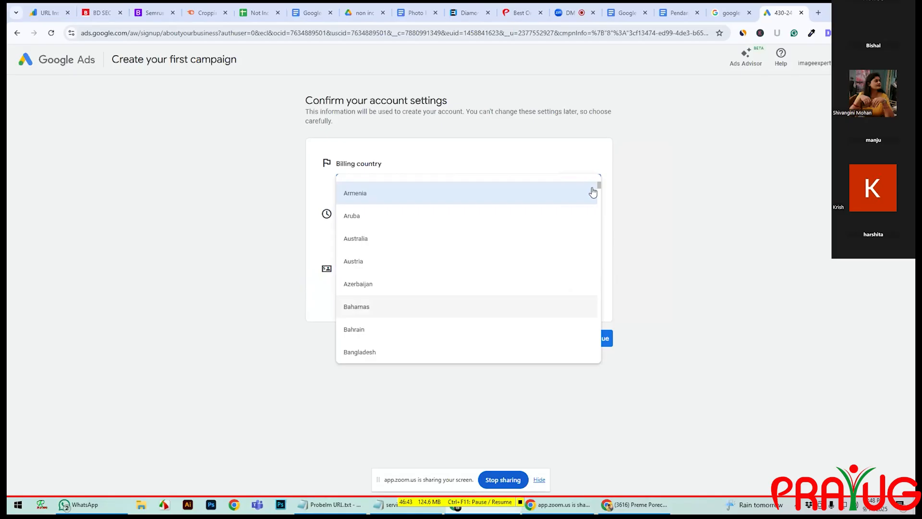
click(420, 360)
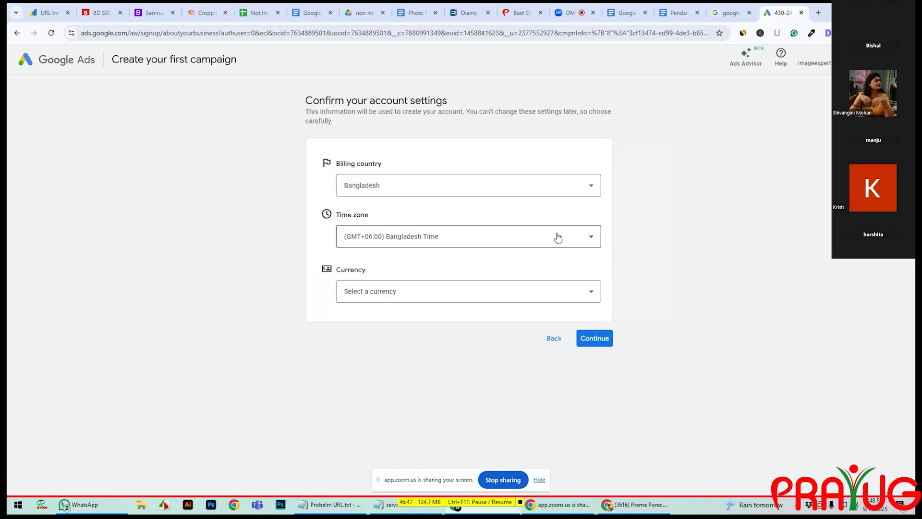
Step: Set the account currency to US Dollar (USD $) and confirm the account settings
click(585, 294)
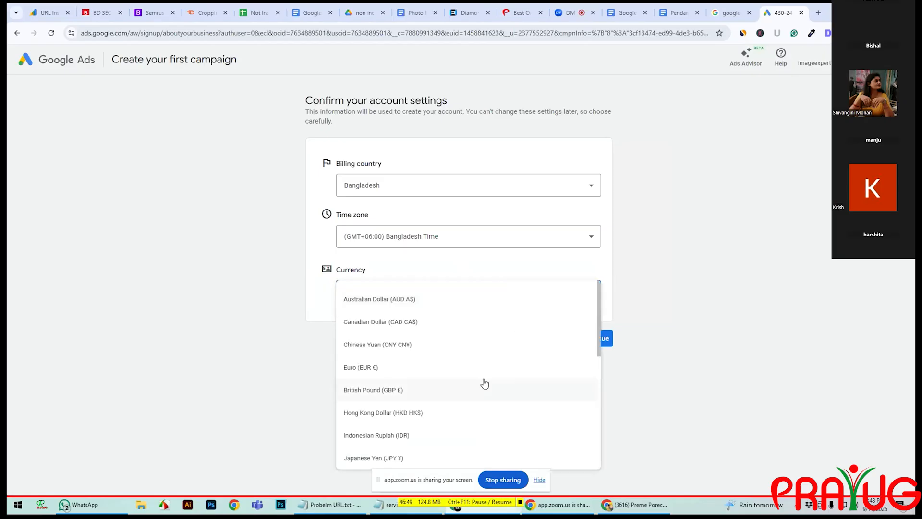
scroll(483, 382, down, 5)
scroll(483, 380, up, 3)
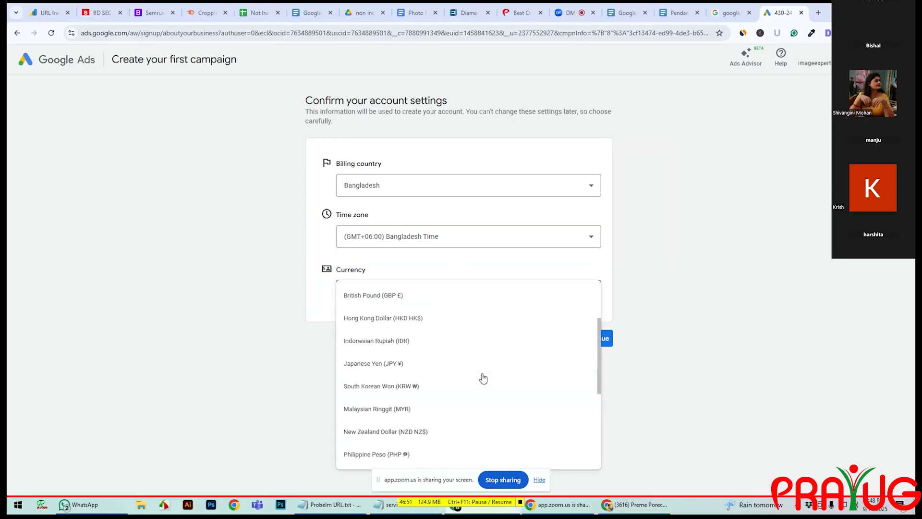
scroll(483, 379, up, 2)
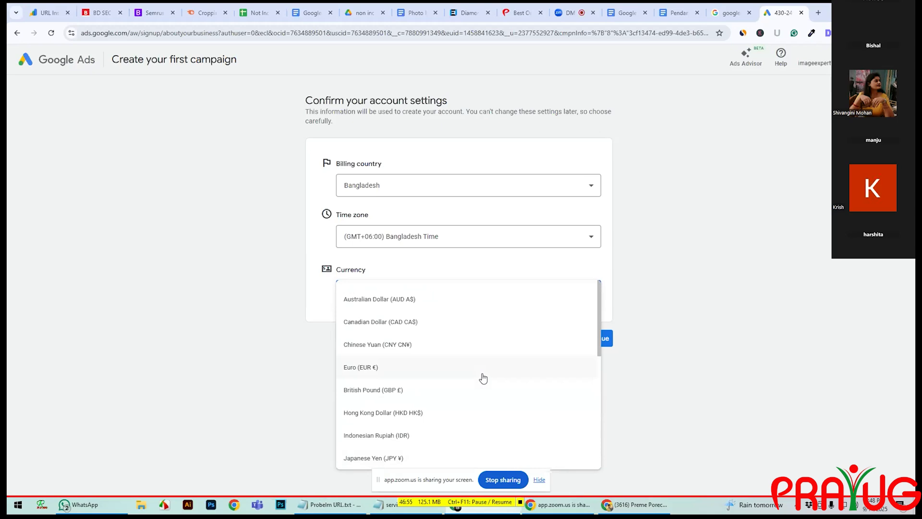
scroll(483, 379, down, 3)
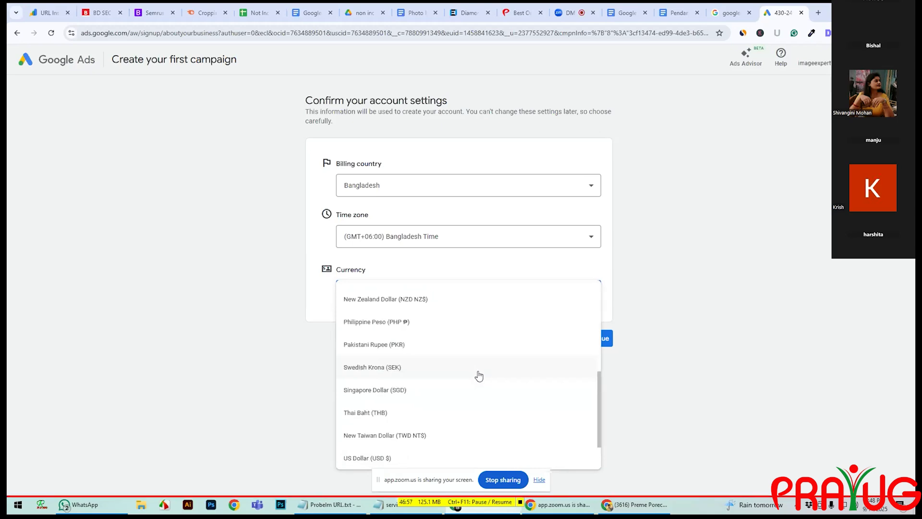
click(369, 459)
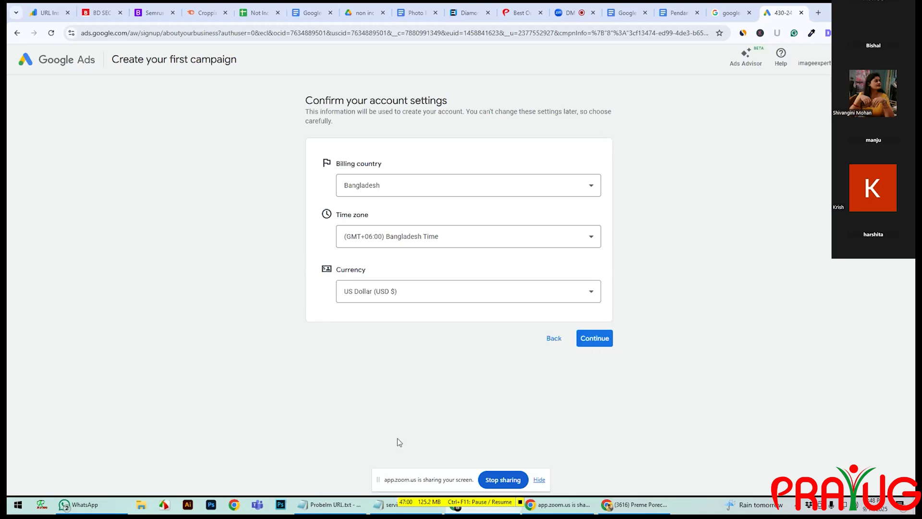
click(592, 344)
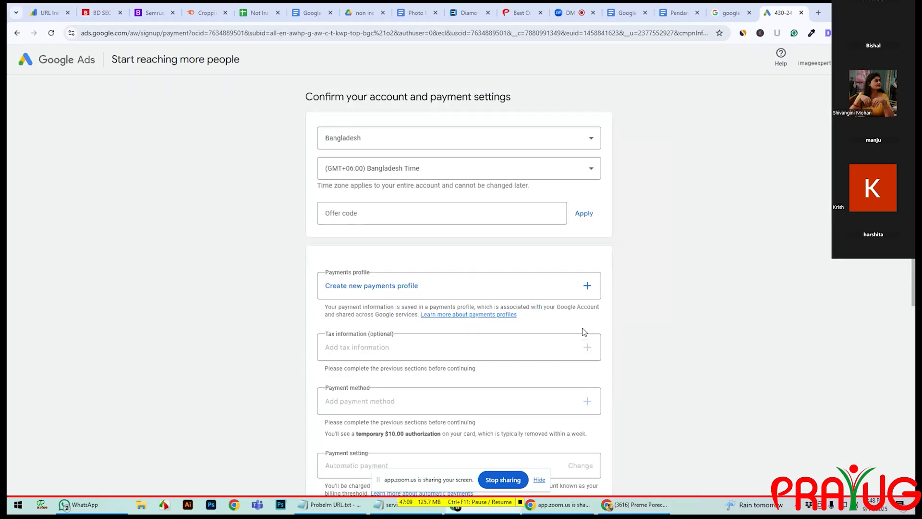
Step: Answer No to account strategist guidance and to tips and promo emails
scroll(584, 331, down, 3)
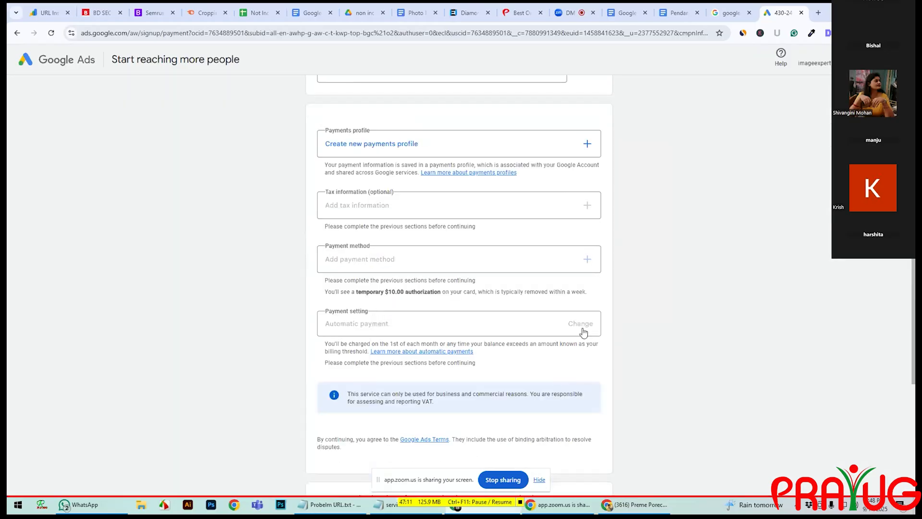
scroll(584, 331, up, 3)
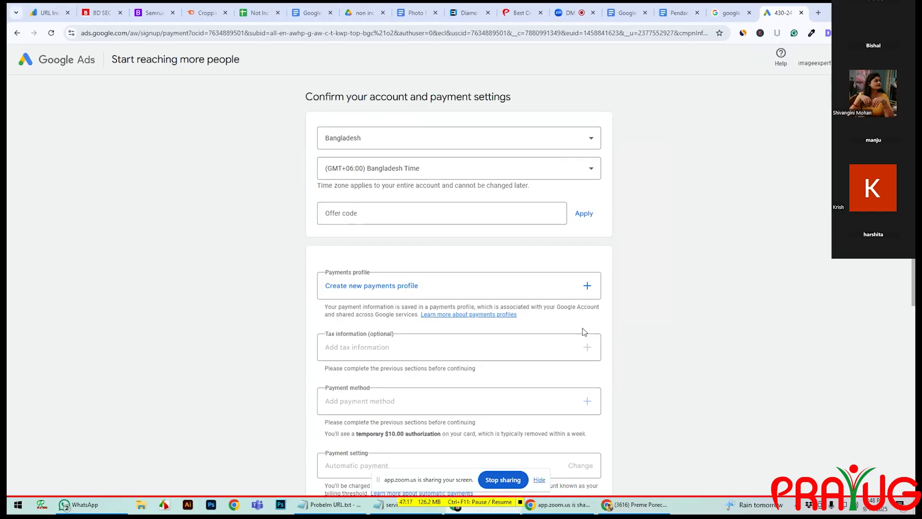
scroll(581, 333, down, 7)
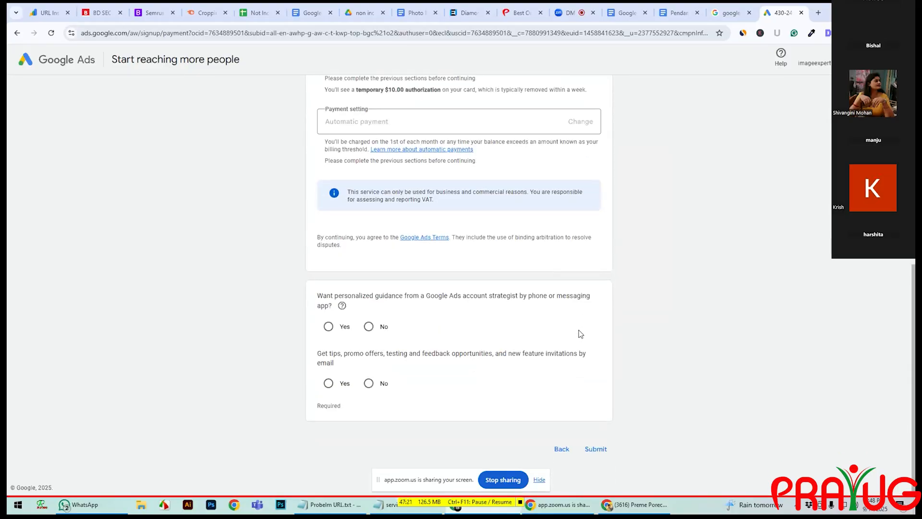
click(368, 328)
click(369, 382)
Step: Start a payments profile of type Organization named 'Photo retouching service'
click(595, 449)
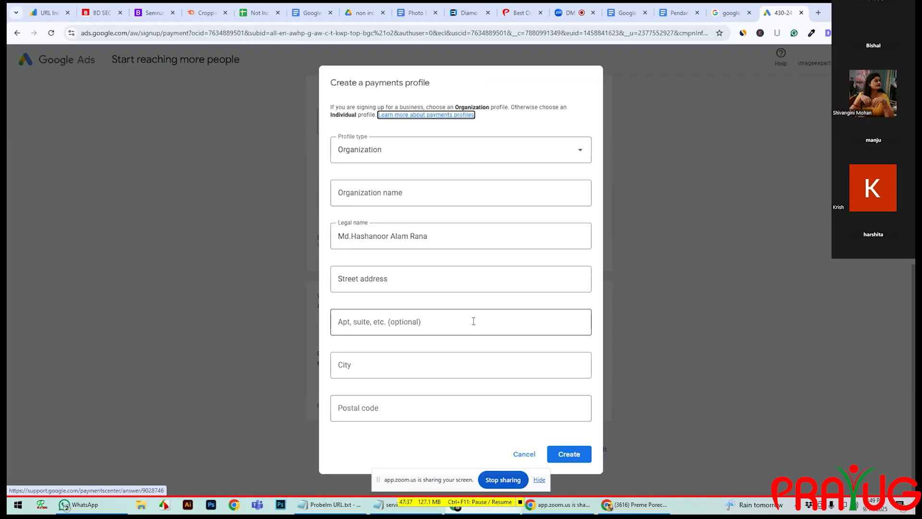
click(404, 155)
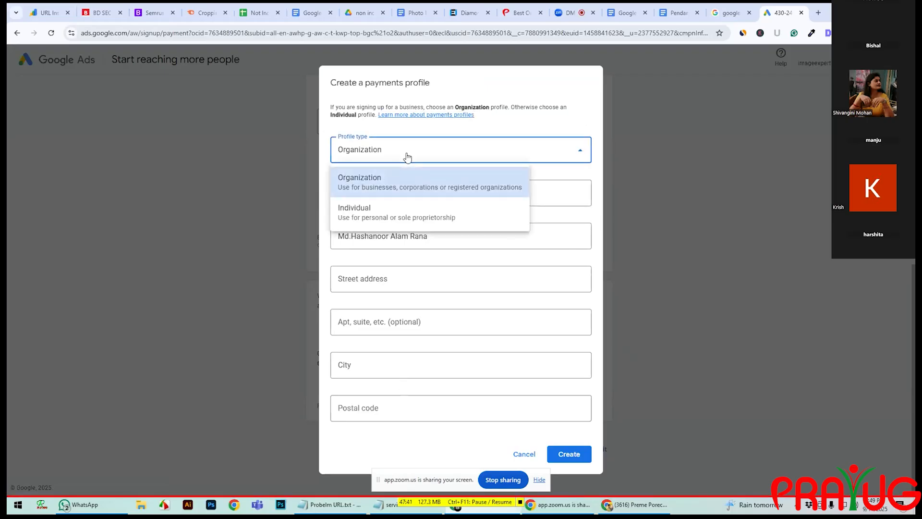
click(410, 183)
click(411, 194)
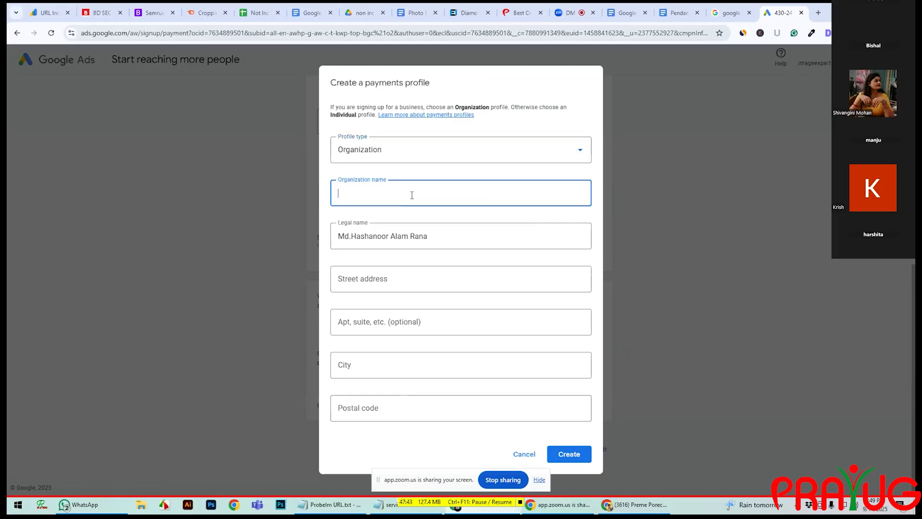
text(Photo retouchin)
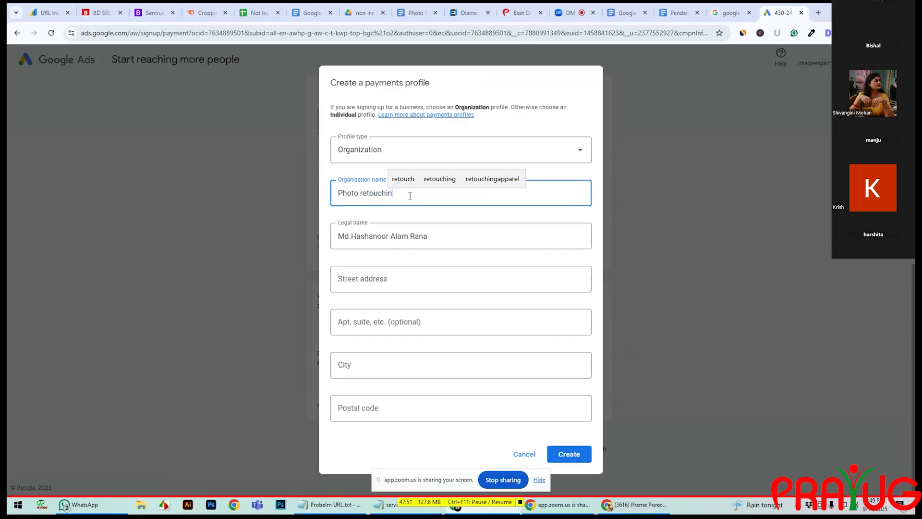
text(g serv)
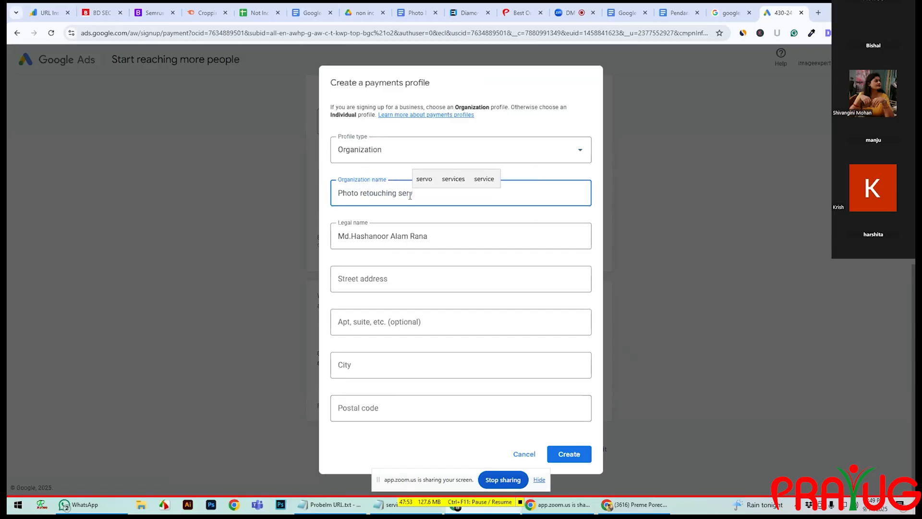
click(477, 177)
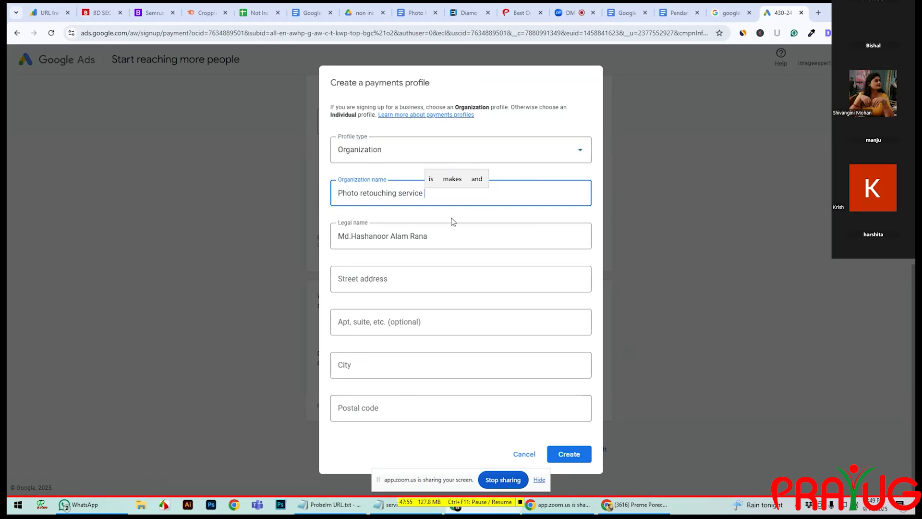
Step: Fill the street address from a saved entry and create the organization payments profile
click(438, 239)
click(396, 275)
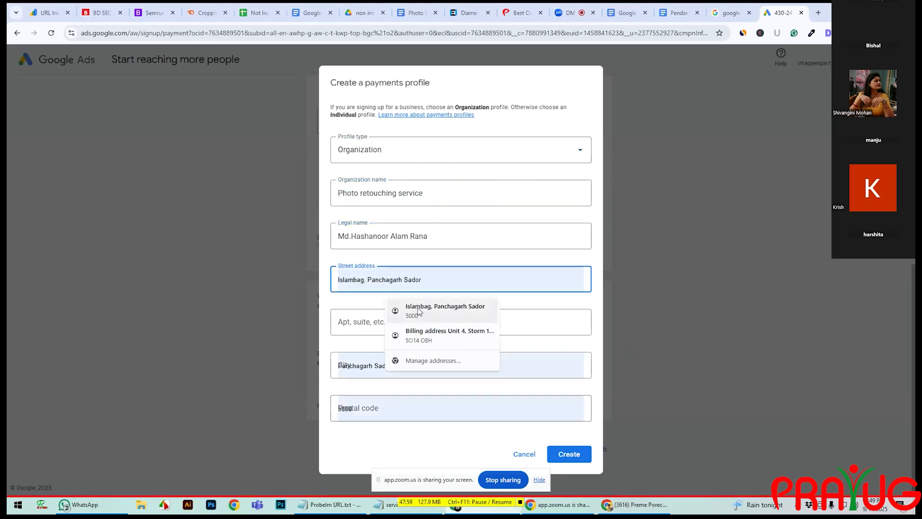
click(418, 312)
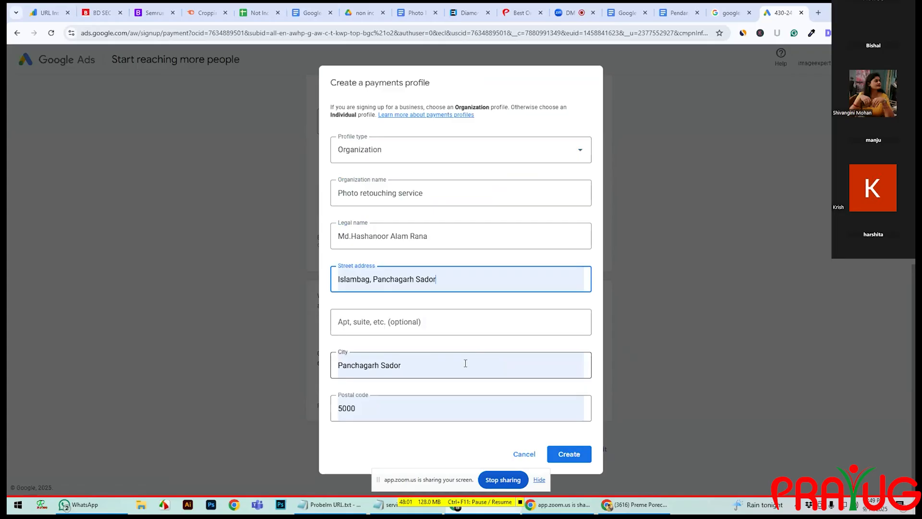
click(418, 320)
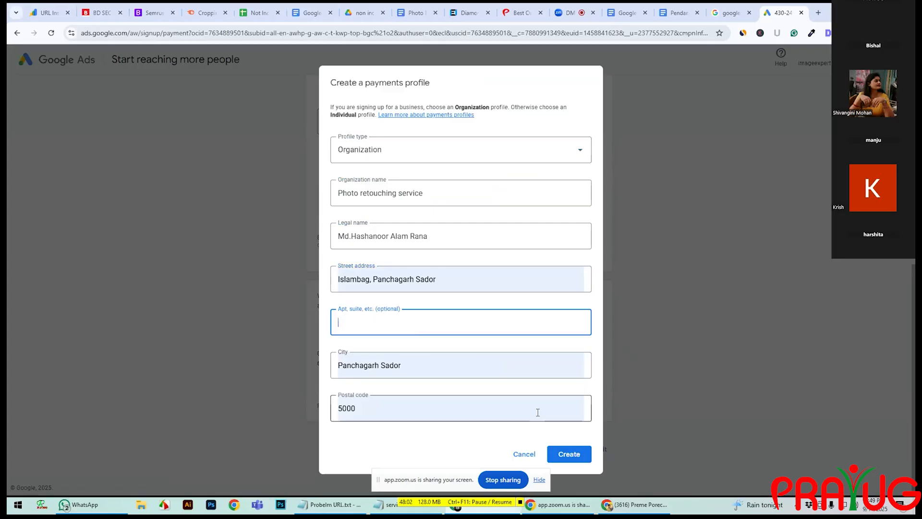
click(563, 454)
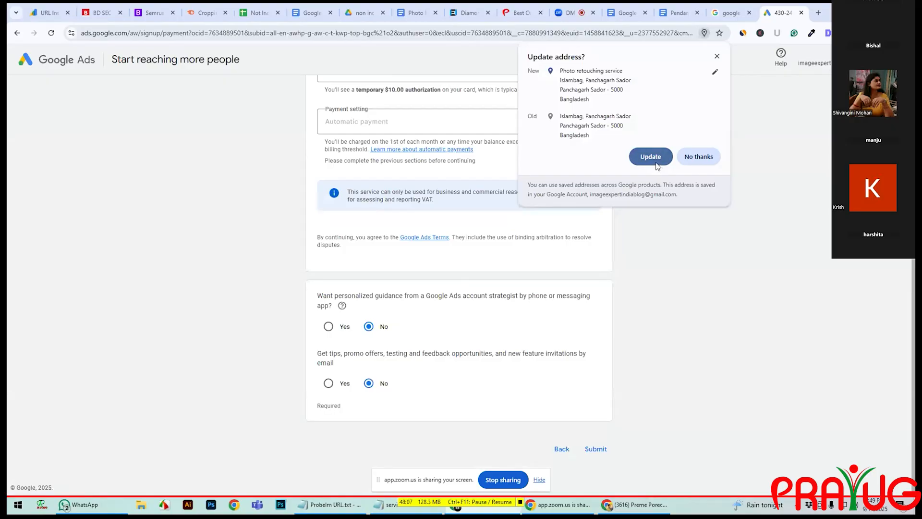
Step: Decline updating the saved address and submit the account and payment settings
click(699, 158)
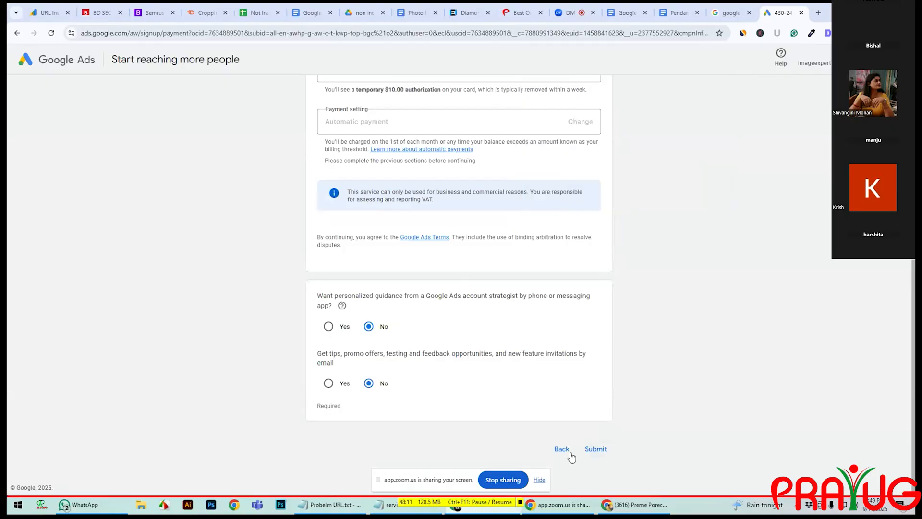
scroll(574, 397, up, 1)
scroll(575, 398, down, 1)
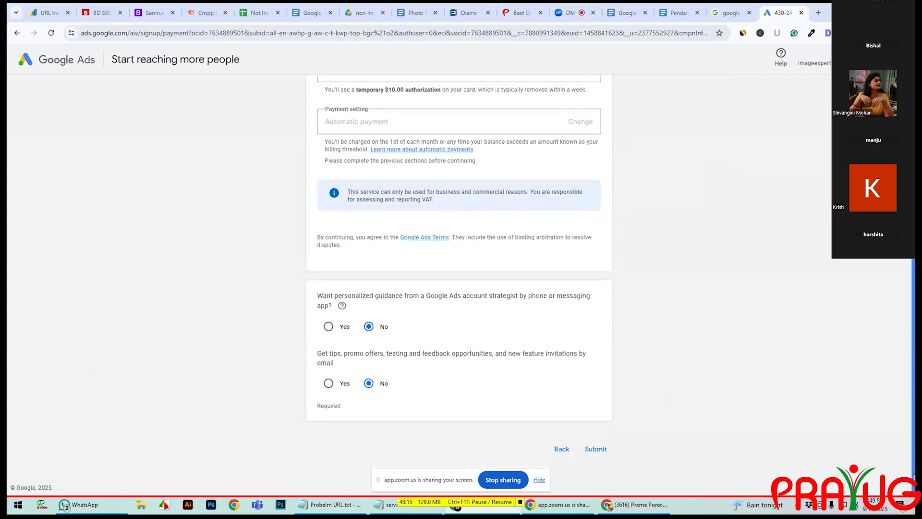
click(596, 450)
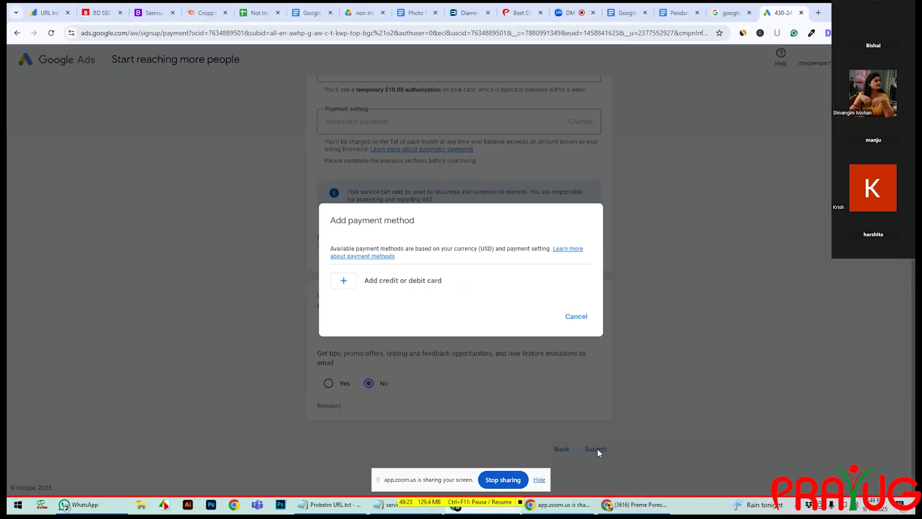
Step: Dismiss the Add payment method prompt, reopen the credit or debit card form, then cancel both
click(582, 317)
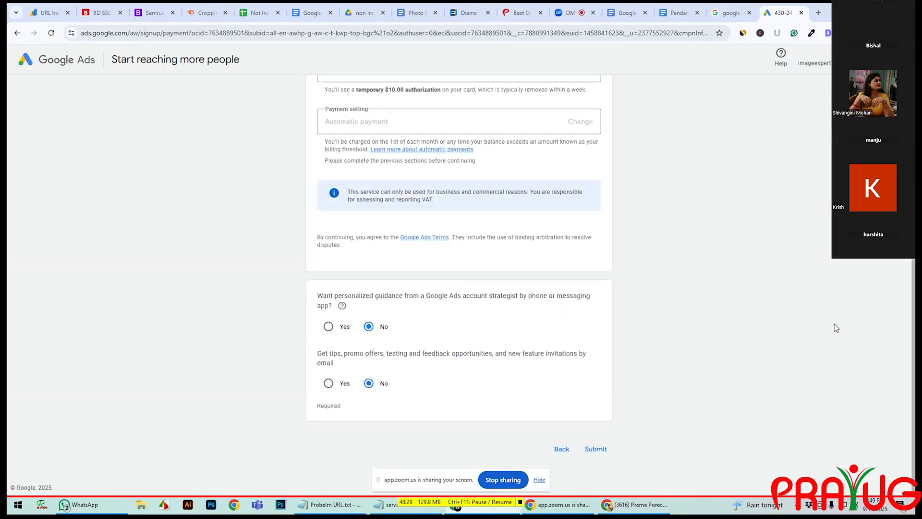
scroll(839, 323, up, 7)
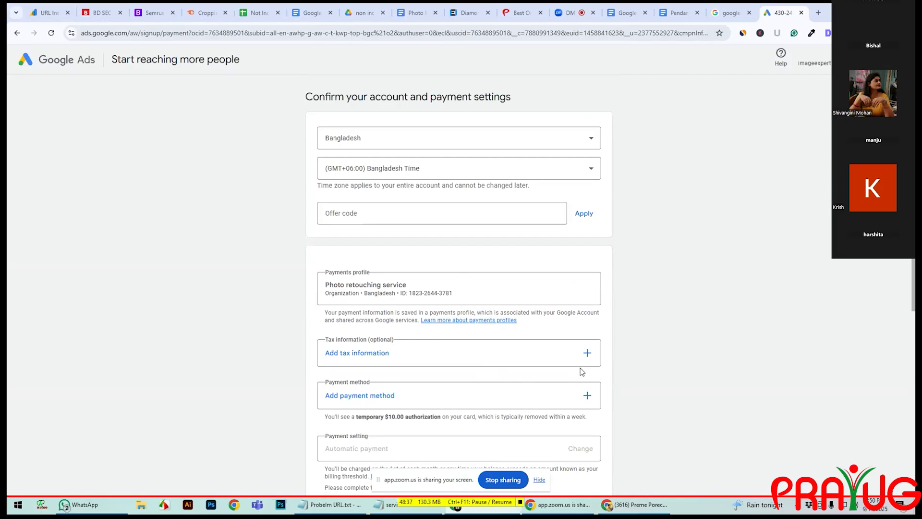
click(588, 396)
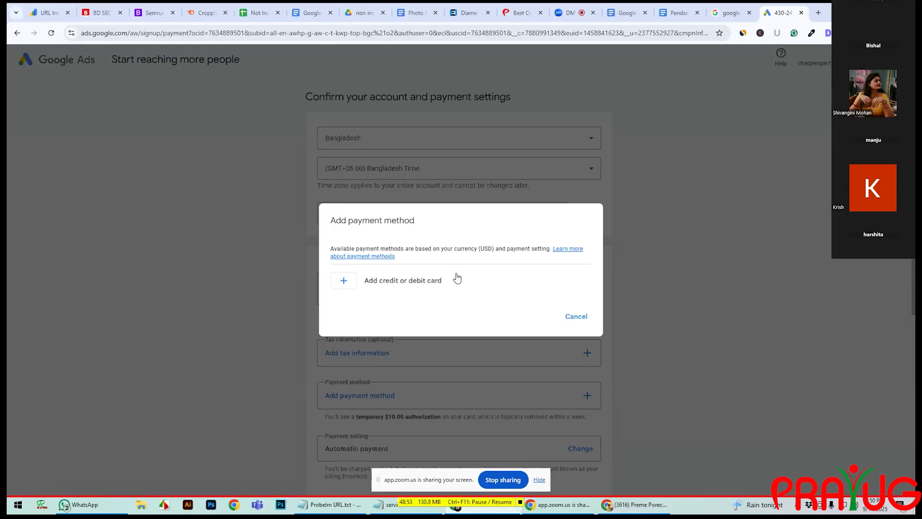
click(373, 283)
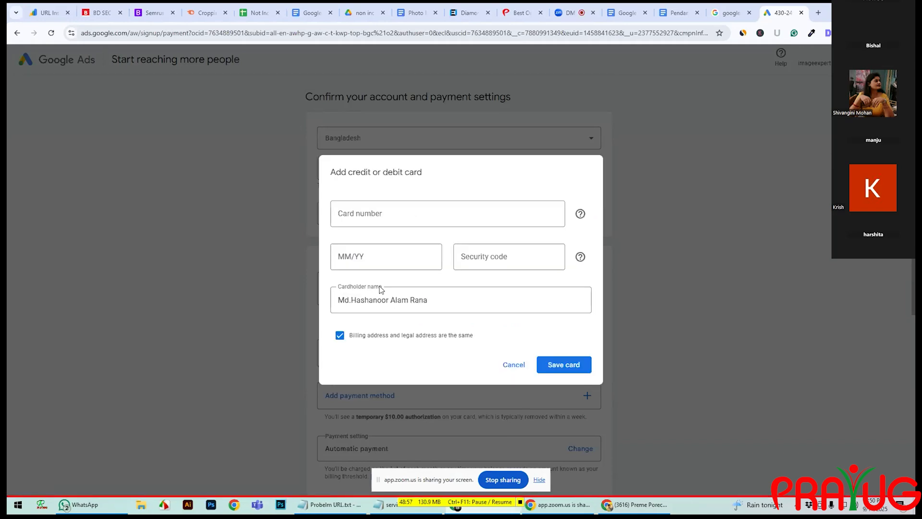
click(513, 364)
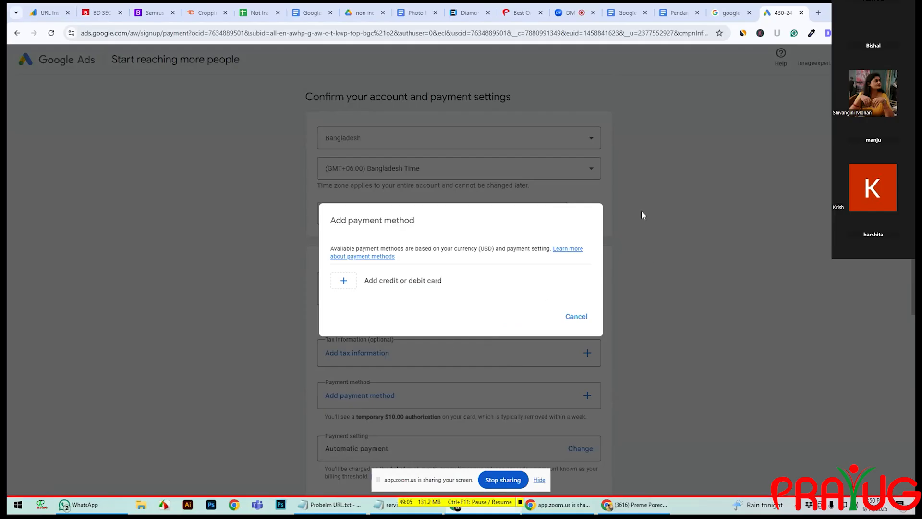
click(576, 316)
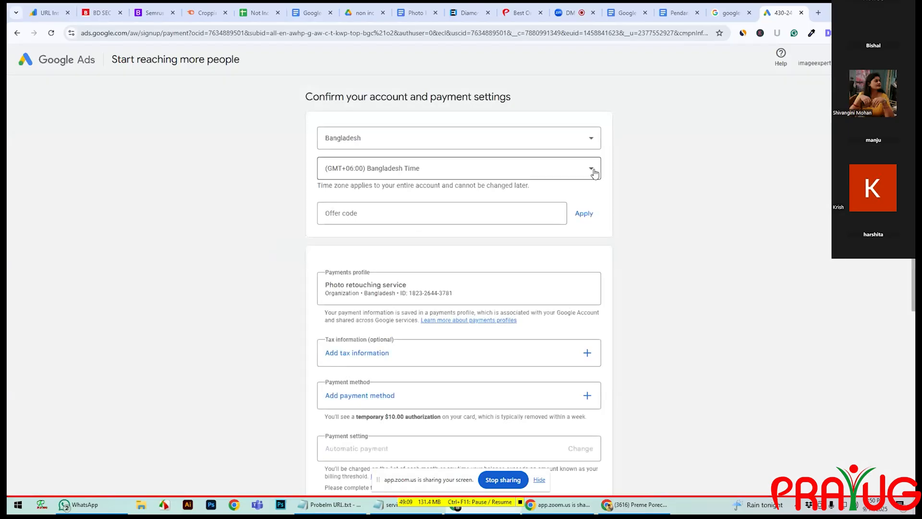
Step: Switch the billing country from Bangladesh to United States, giving (GMT-04:00) New York Time
click(593, 144)
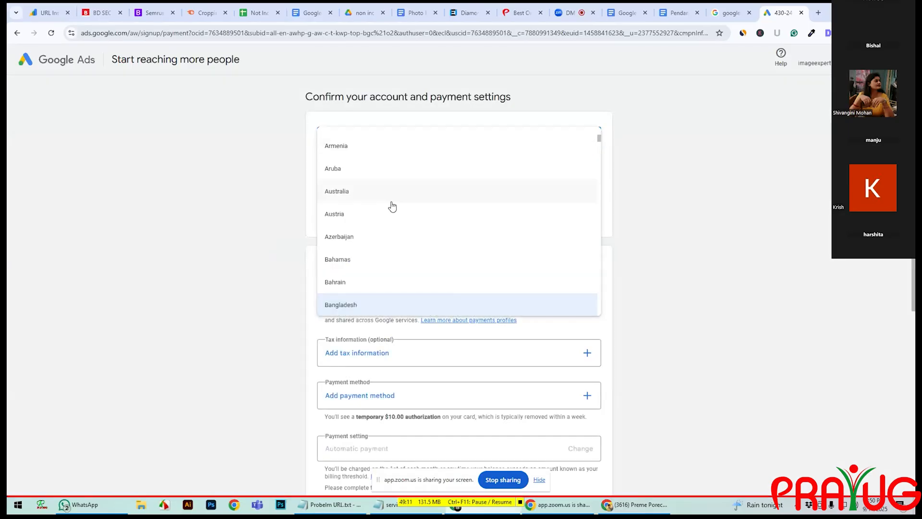
scroll(392, 207, down, 2)
scroll(392, 213, down, 4)
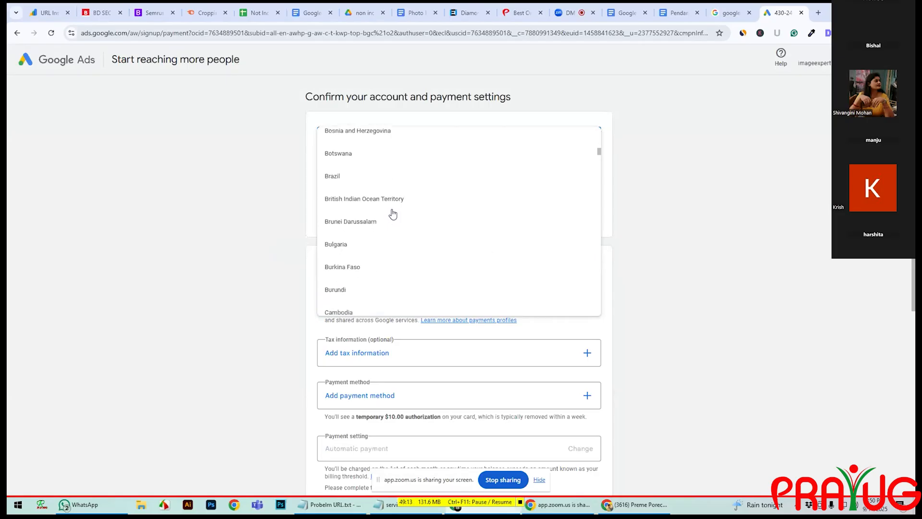
scroll(391, 212, up, 2)
click(242, 234)
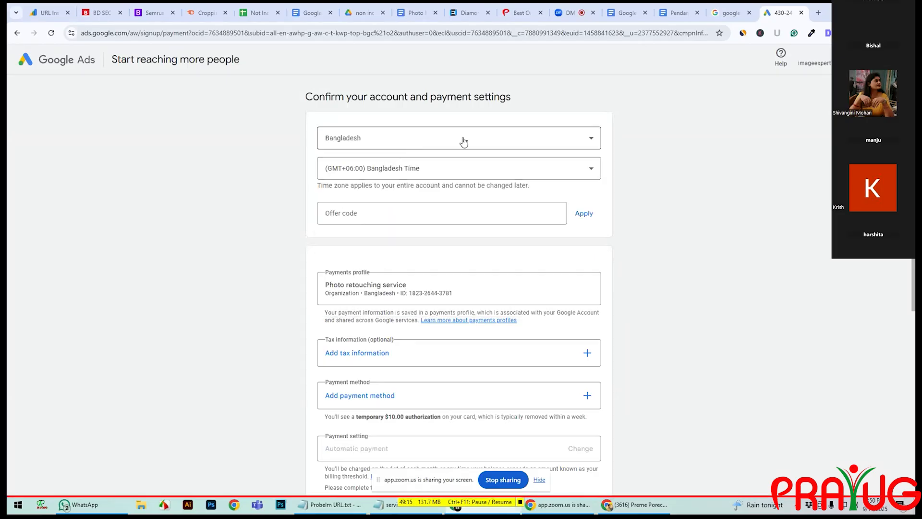
click(600, 137)
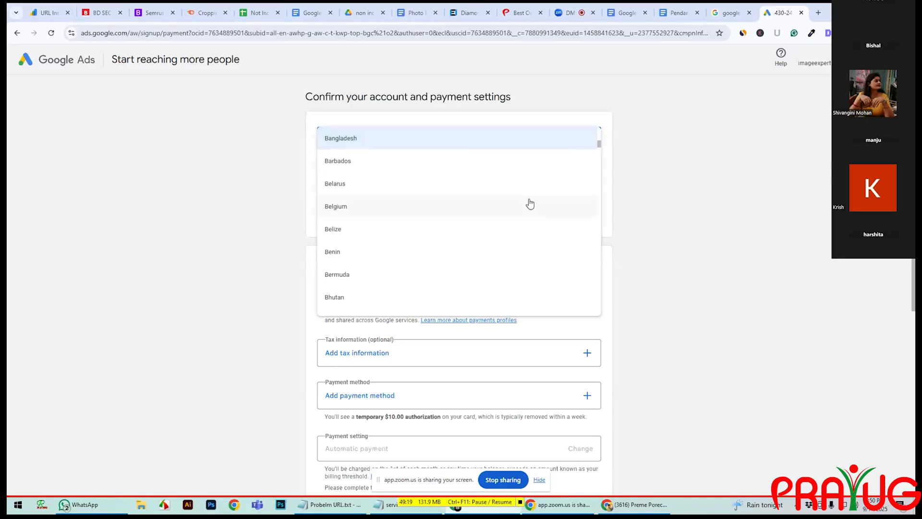
scroll(529, 202, down, 6)
scroll(537, 209, down, 20)
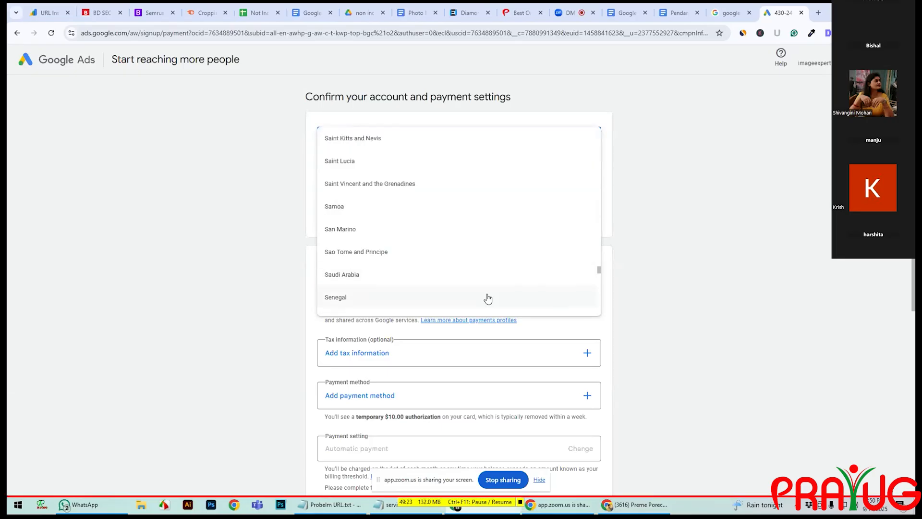
scroll(487, 284, up, 2)
scroll(487, 269, down, 20)
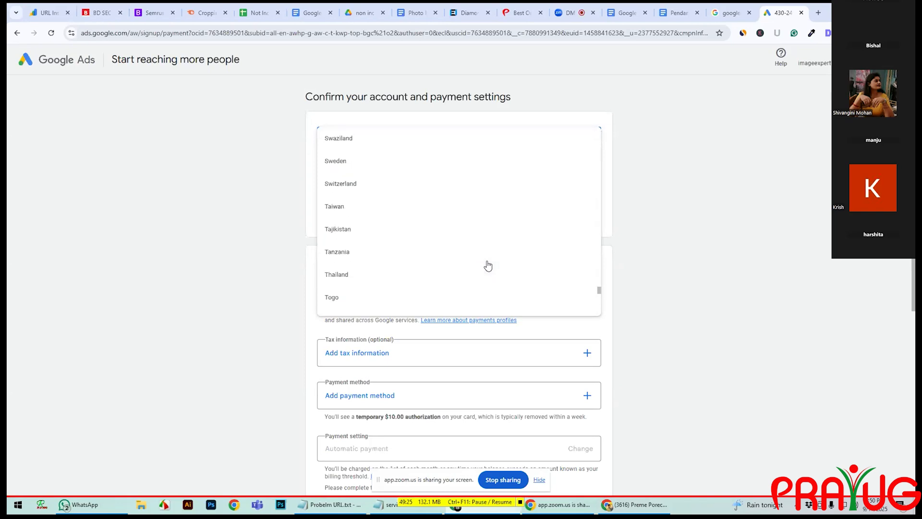
scroll(487, 263, up, 1)
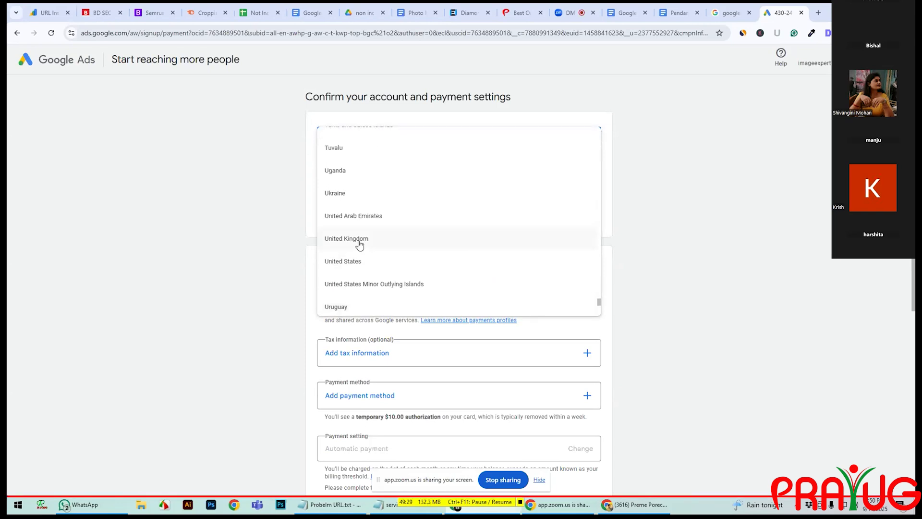
click(356, 263)
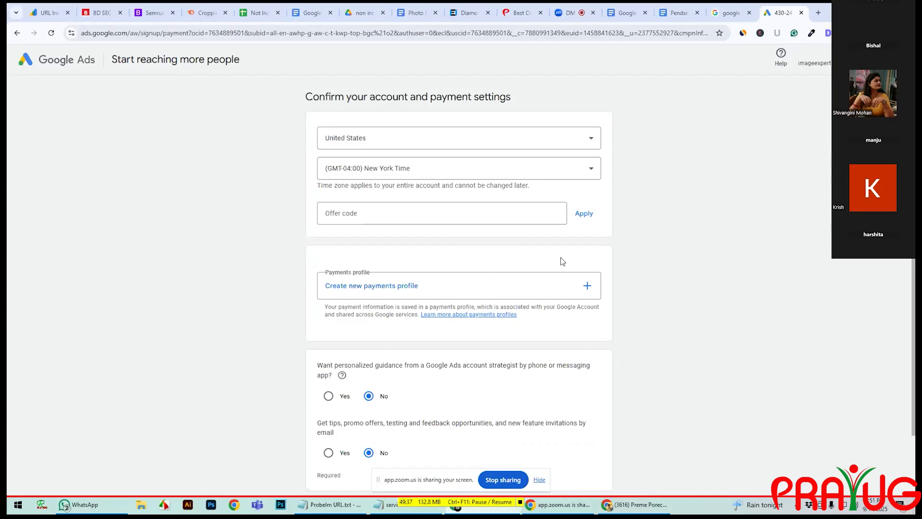
scroll(488, 267, down, 2)
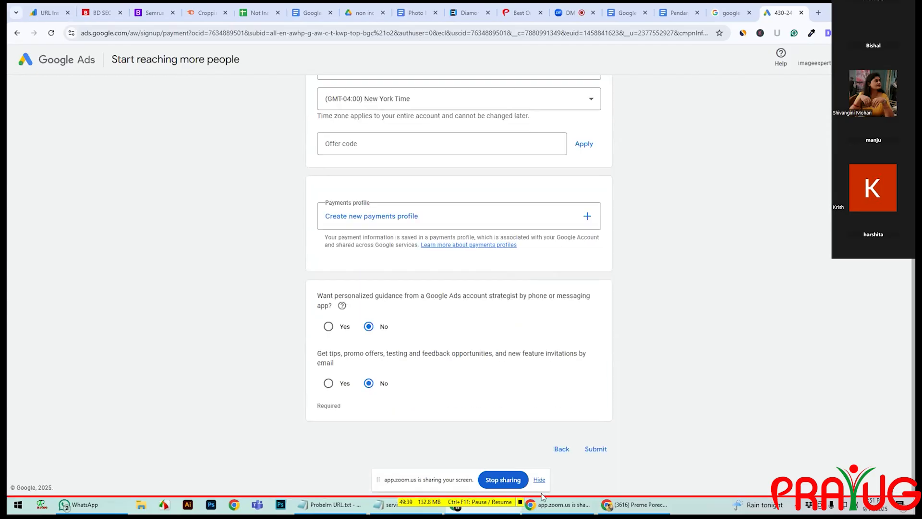
scroll(491, 401, up, 2)
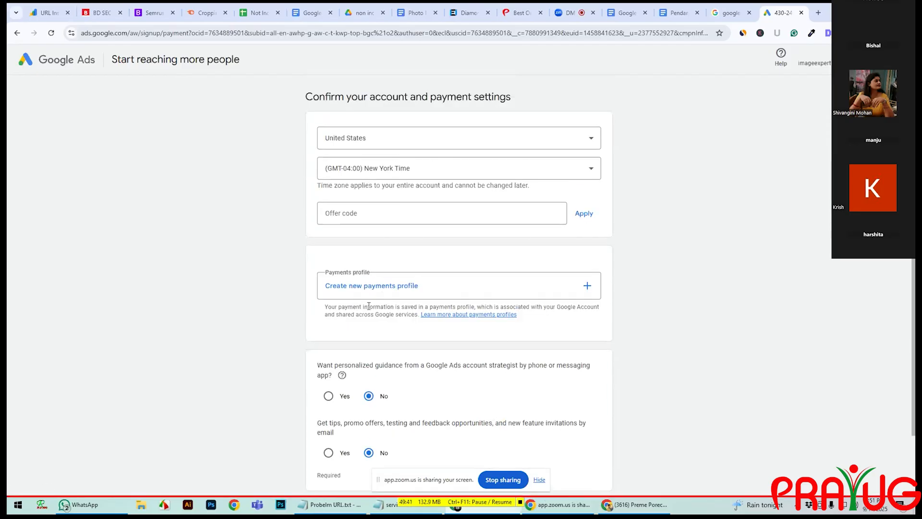
Step: Begin a new Organization payments profile, autofilling the name 'Photo retouching service'
click(587, 287)
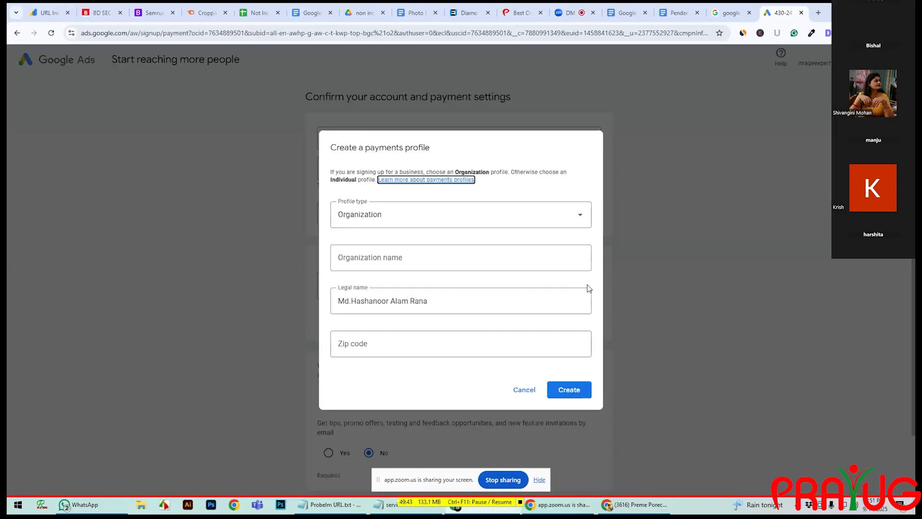
click(420, 220)
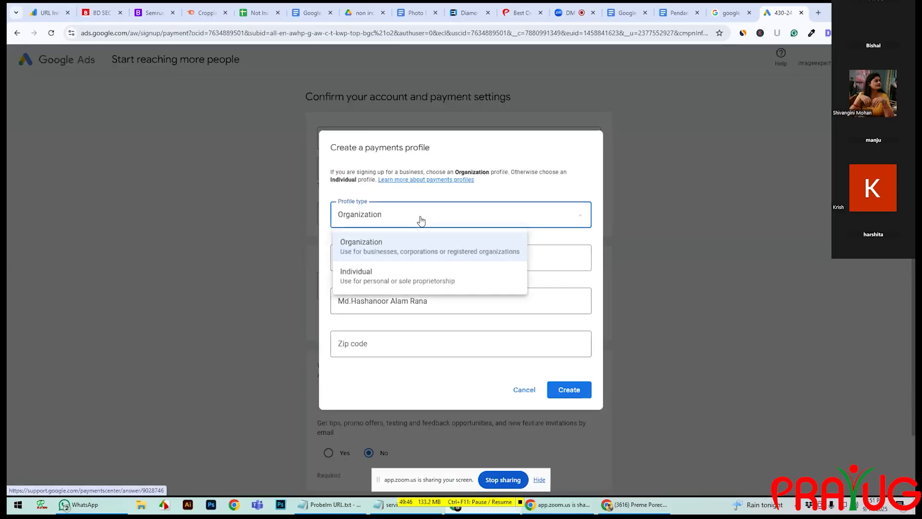
click(417, 253)
click(398, 259)
click(401, 285)
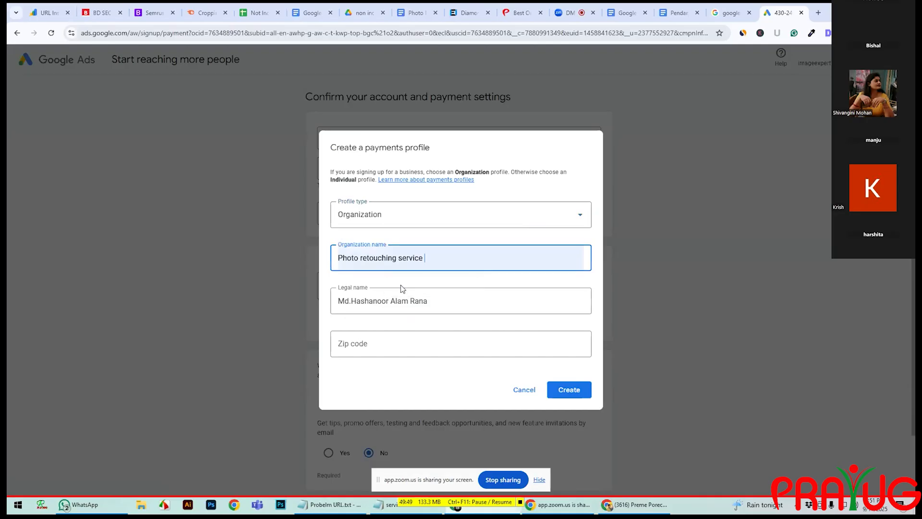
click(445, 343)
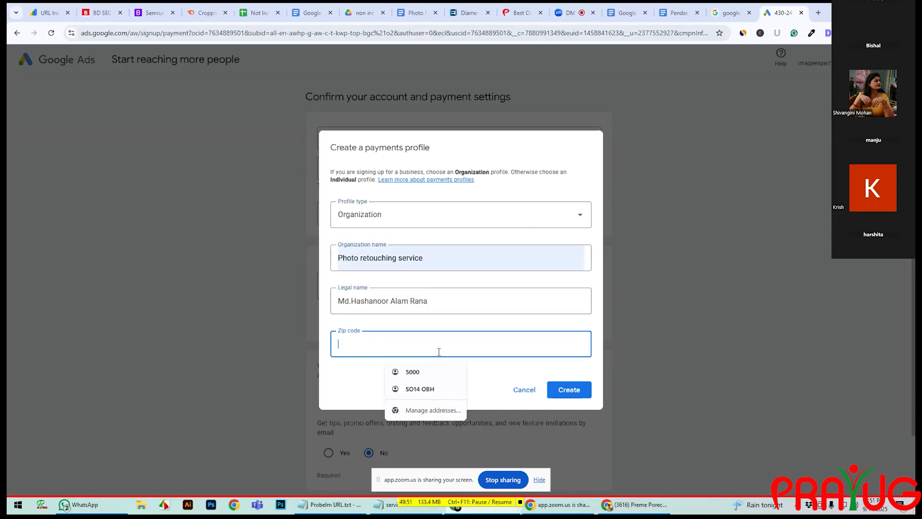
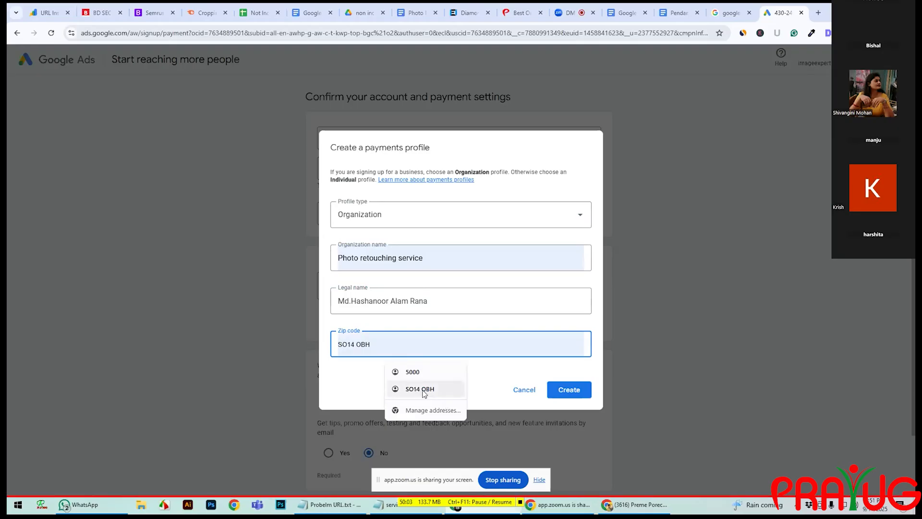
Step: Accept the saved zip code suggestion, then cancel the unfinished payments profile
click(424, 392)
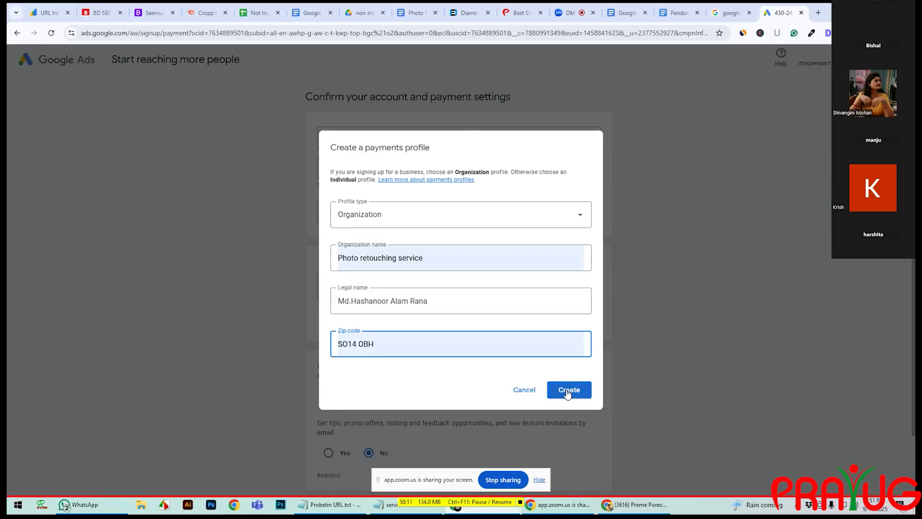
click(524, 390)
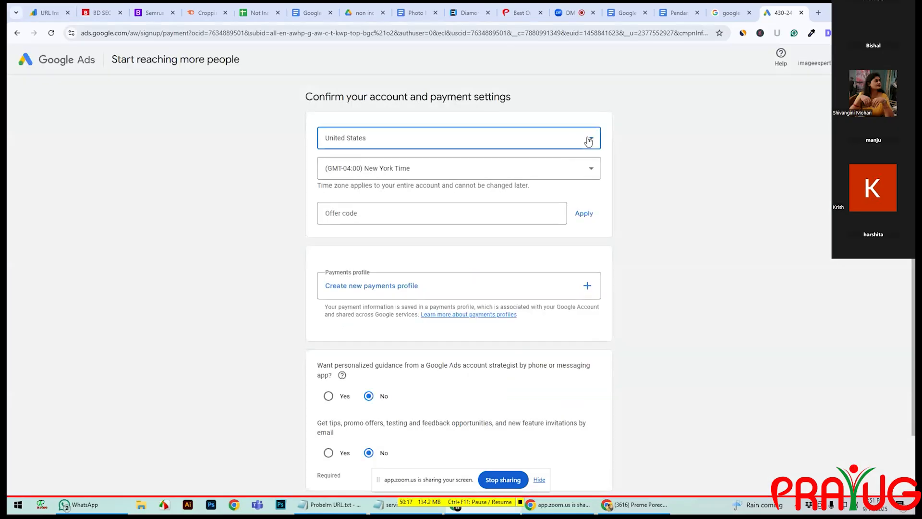
Step: Set the country to United Kingdom and autofill a new payments profile from the saved billing address
click(588, 140)
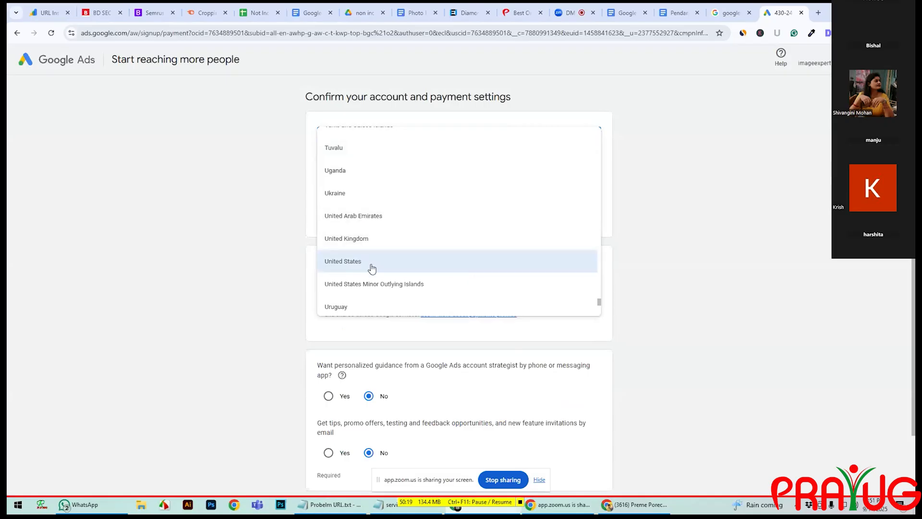
click(362, 239)
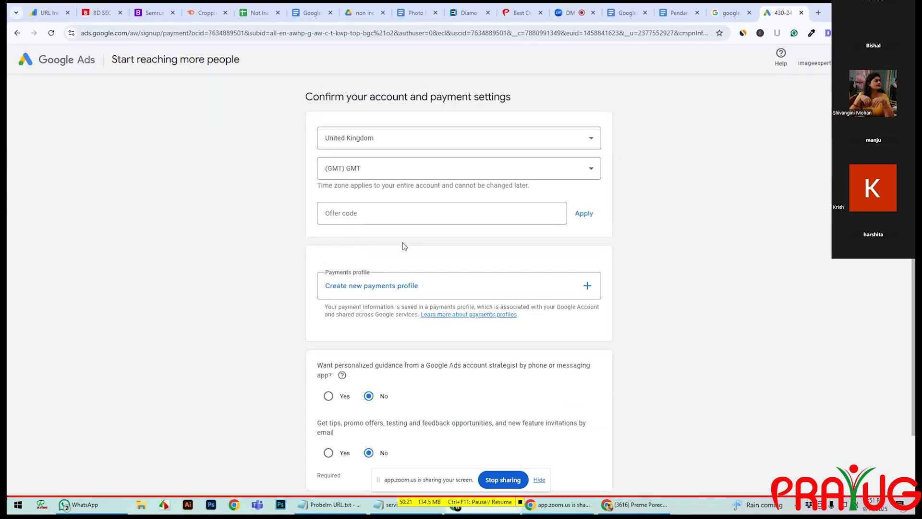
click(586, 286)
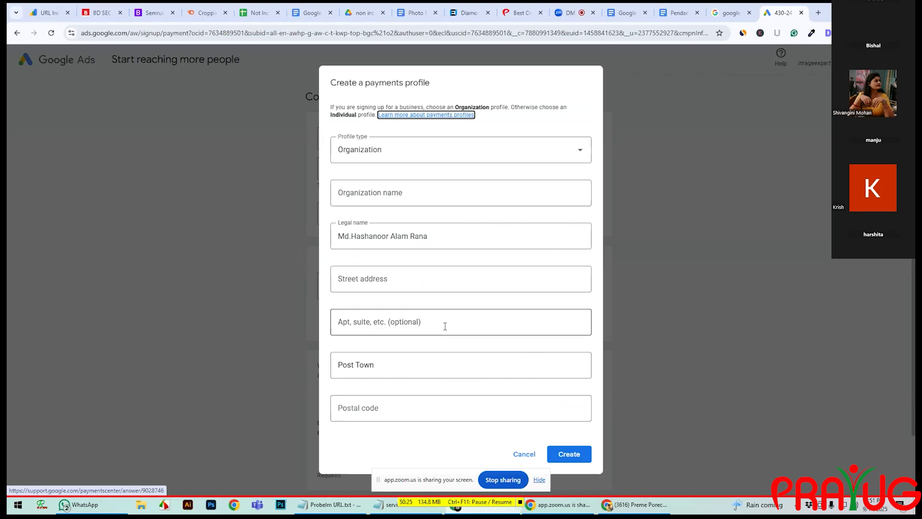
click(440, 280)
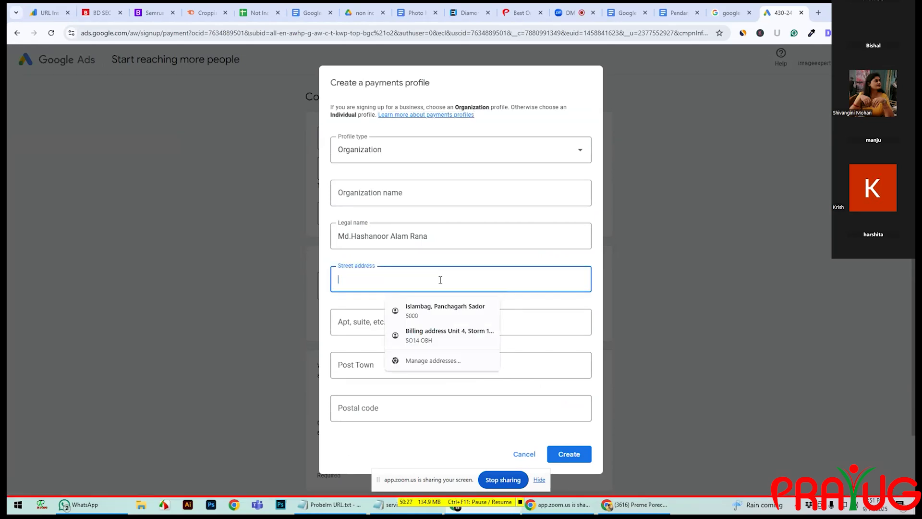
click(449, 332)
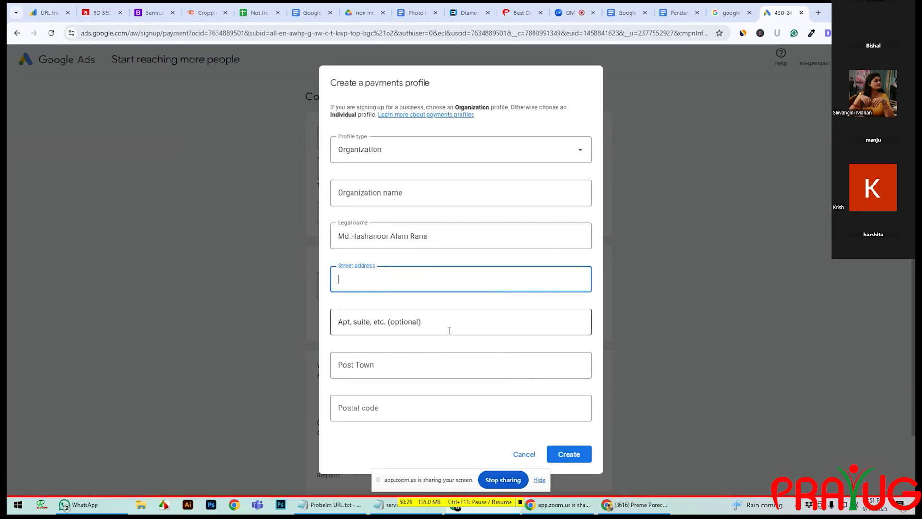
click(414, 284)
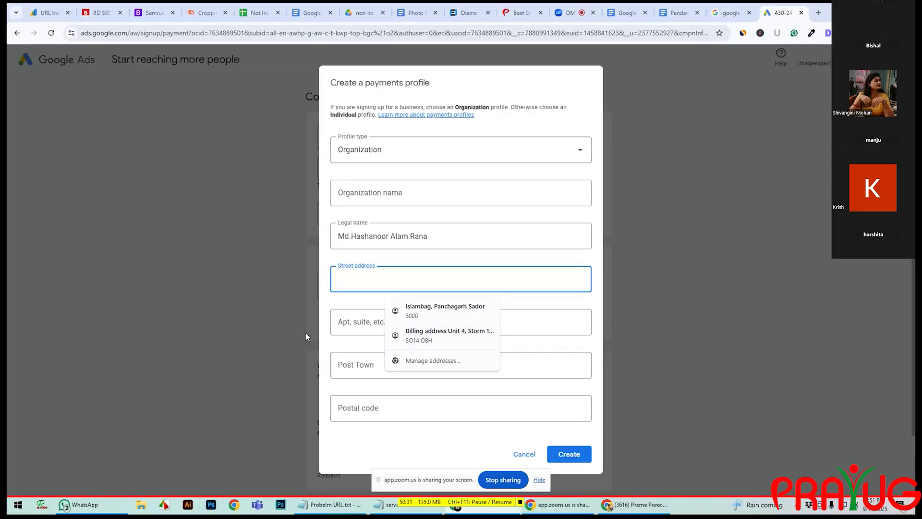
click(442, 335)
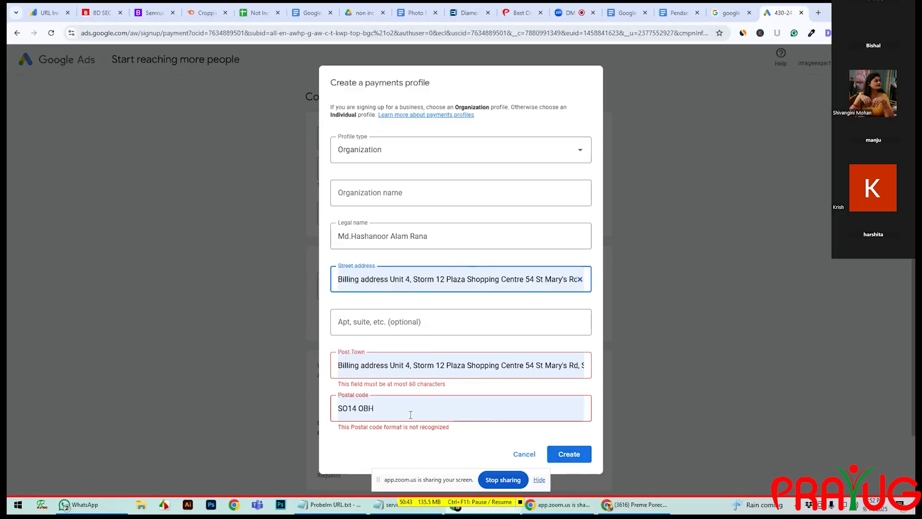
Step: Shorten the postal code, then restore the full saved postcode from autofill
click(384, 409)
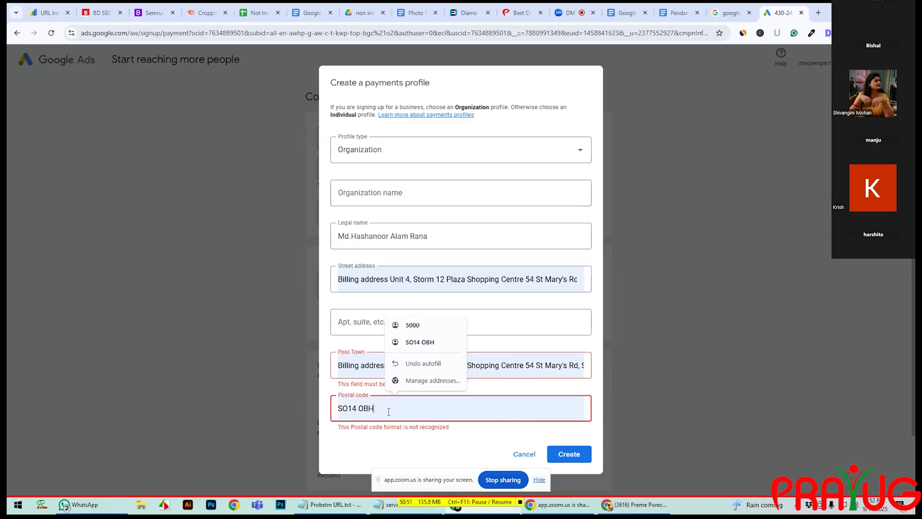
drag(385, 412, 338, 415)
click(386, 412)
click(419, 348)
key(BackSpace)
key(BackSpace)
key(BackSpace)
key(BackSpace)
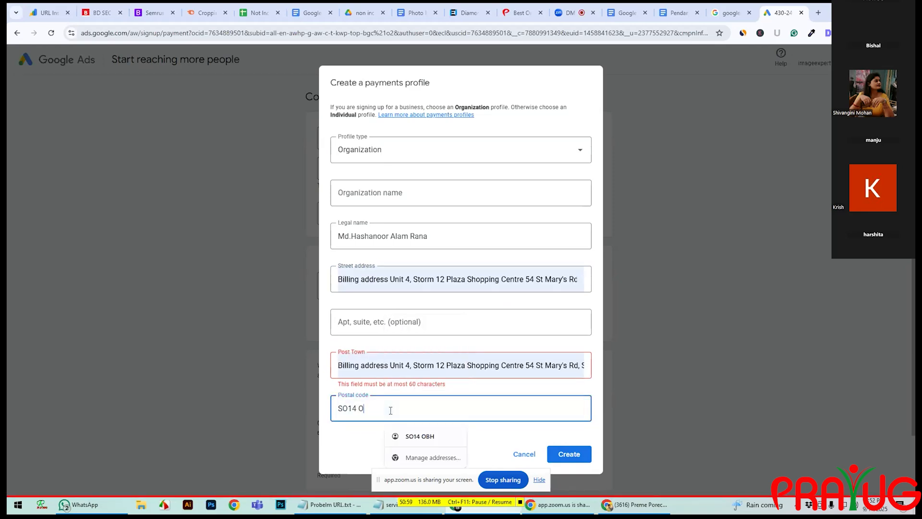
click(302, 427)
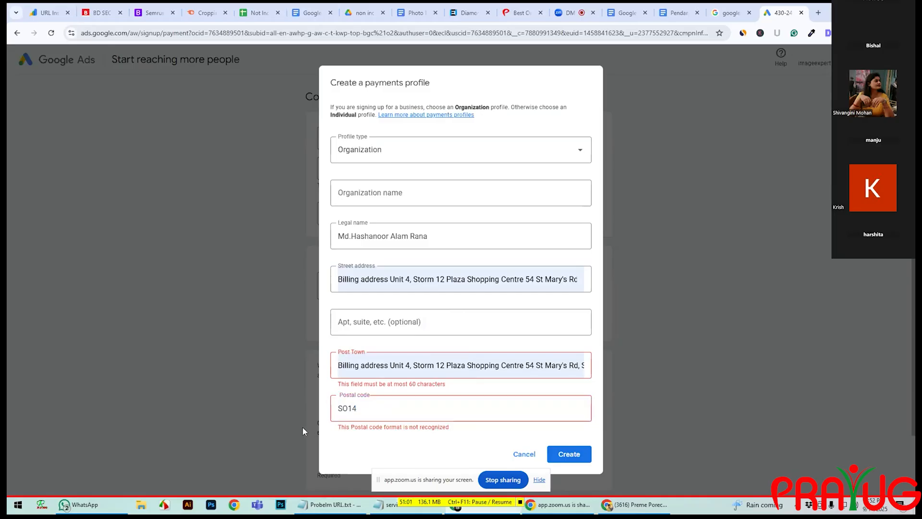
drag(384, 409, 335, 413)
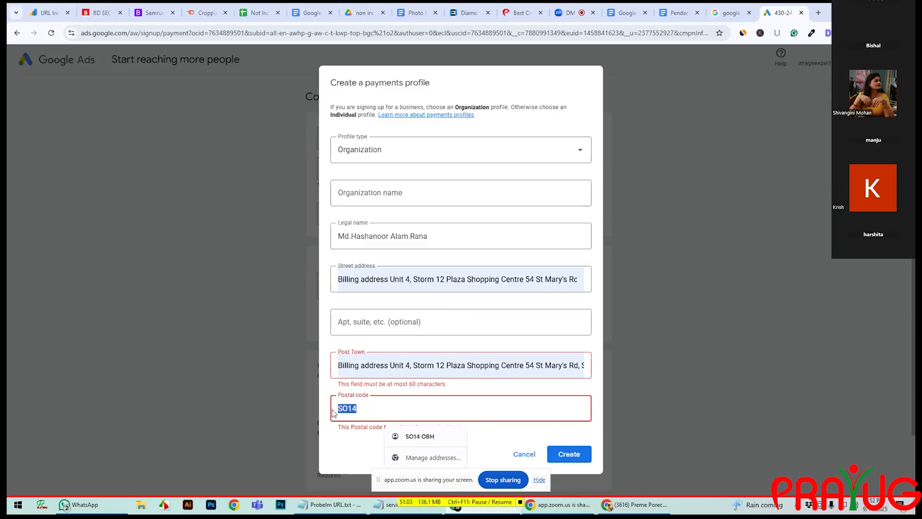
click(394, 408)
click(419, 435)
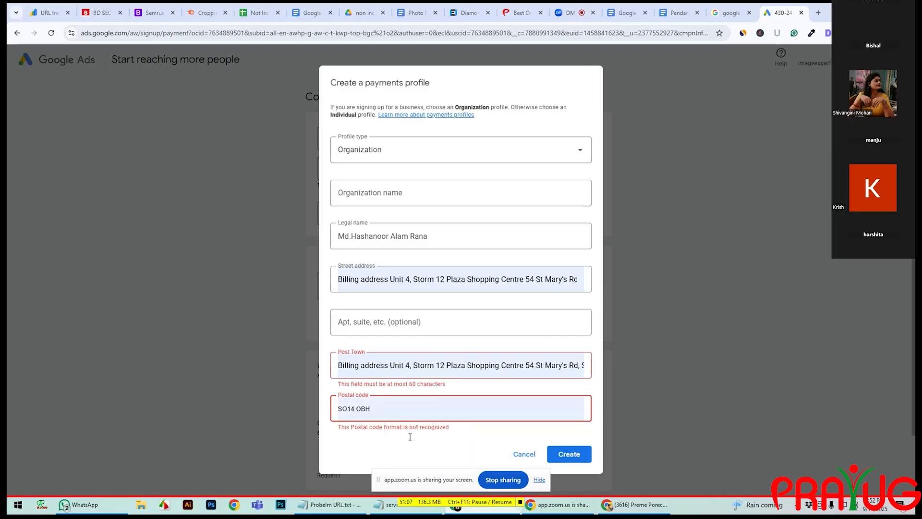
click(463, 14)
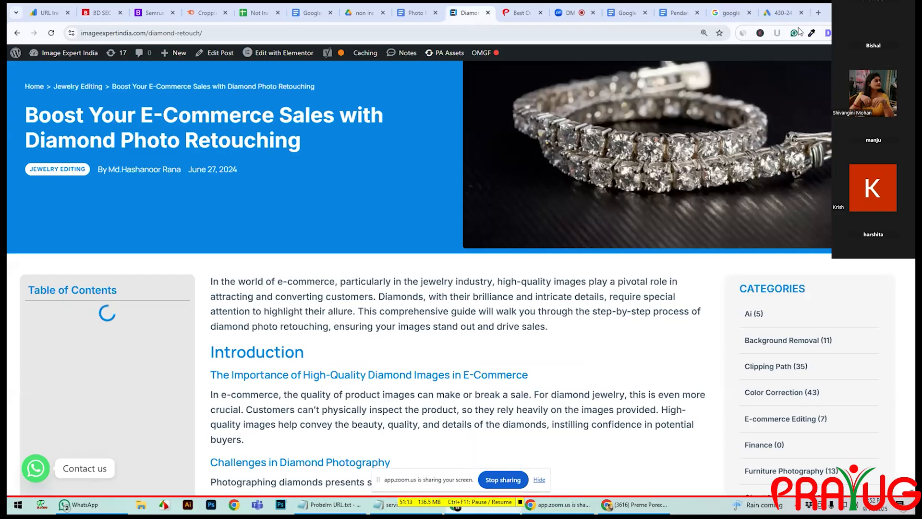
Step: Rearrange browser tabs and window, ending on the Diamond Photo Retouching article tab
click(709, 14)
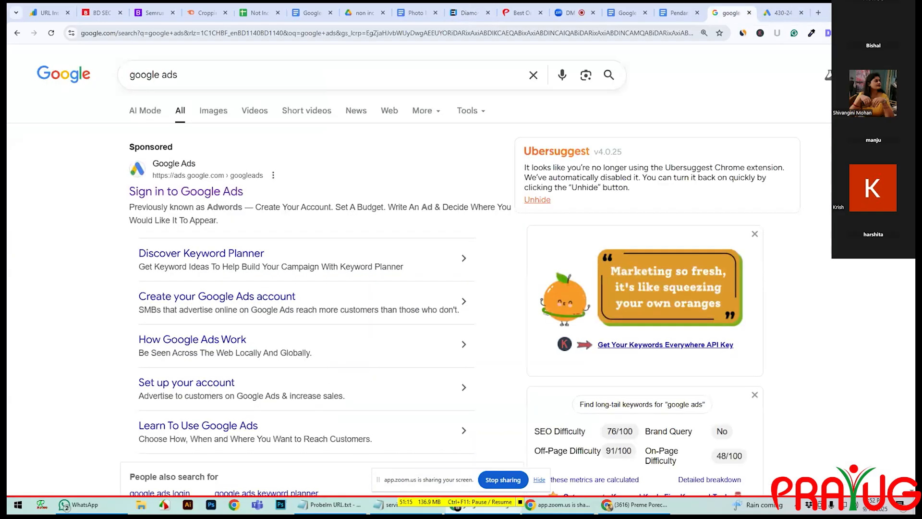
click(861, 11)
click(517, 13)
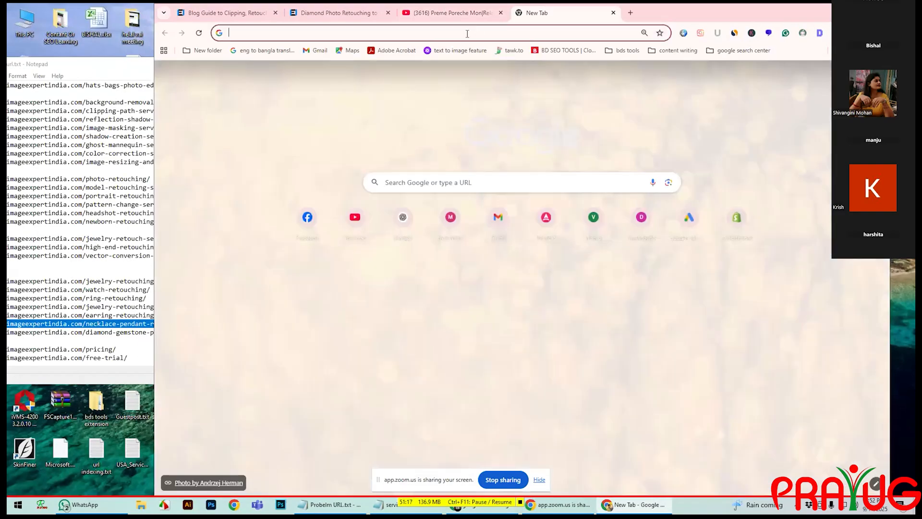
click(467, 34)
click(365, 13)
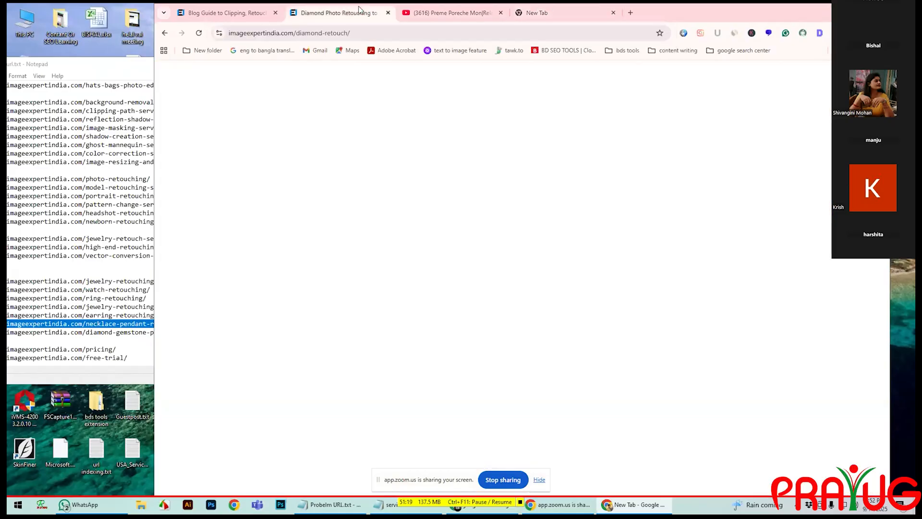
Step: Scroll to the Image Expert India footer and open the Contact link in a new tab
scroll(386, 187, down, 6)
scroll(434, 128, down, 5)
scroll(434, 129, down, 15)
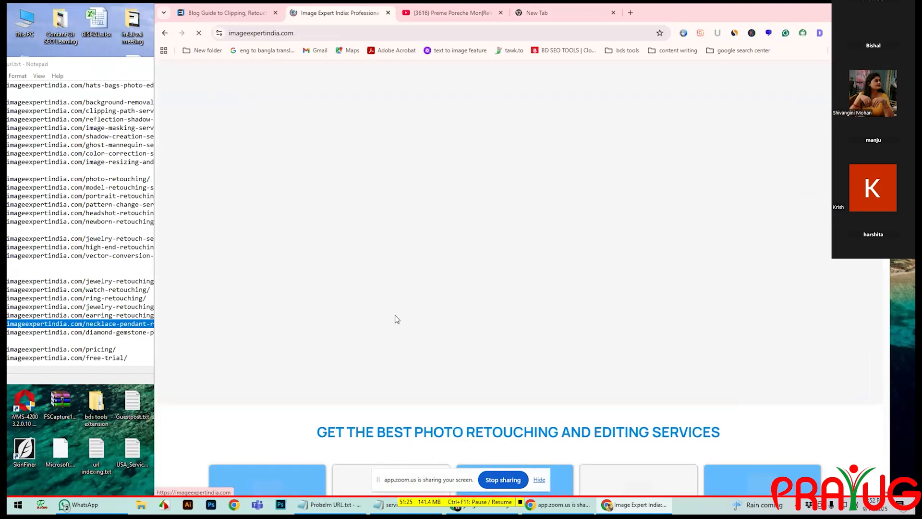
scroll(397, 319, down, 20)
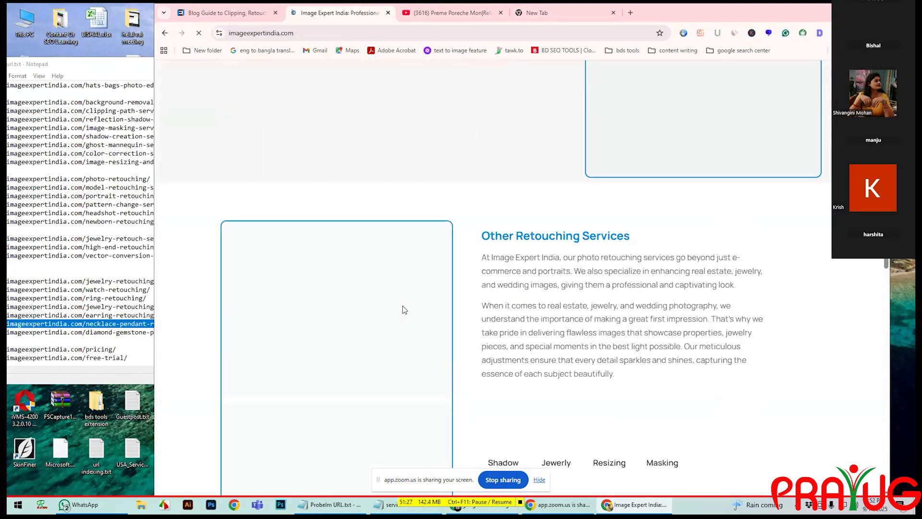
scroll(407, 305, down, 20)
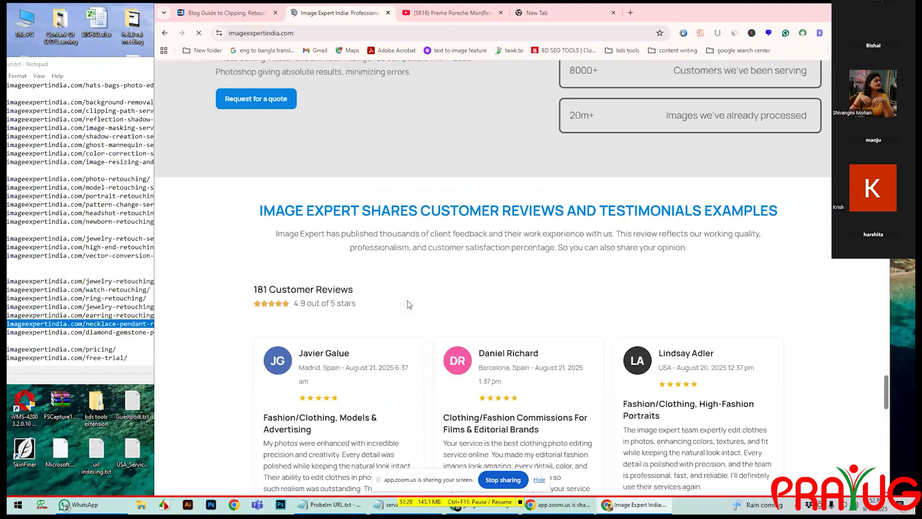
scroll(408, 303, down, 10)
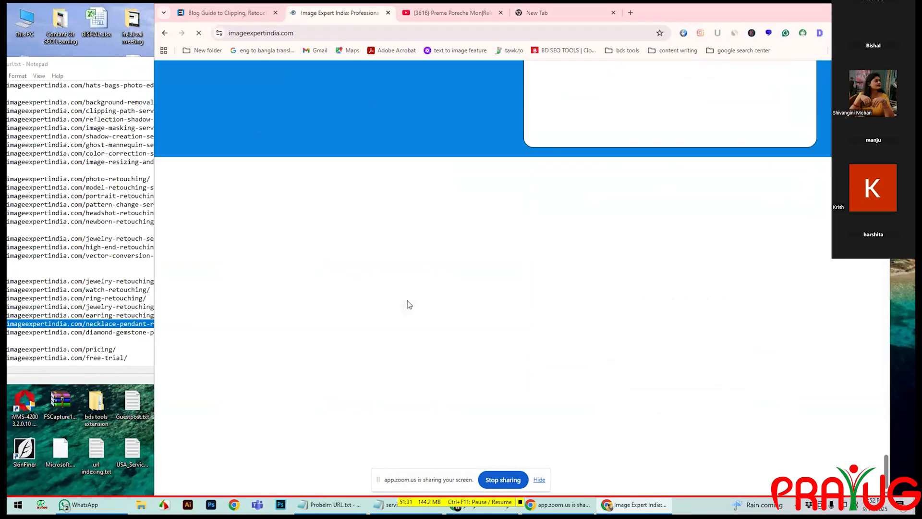
scroll(409, 304, up, 15)
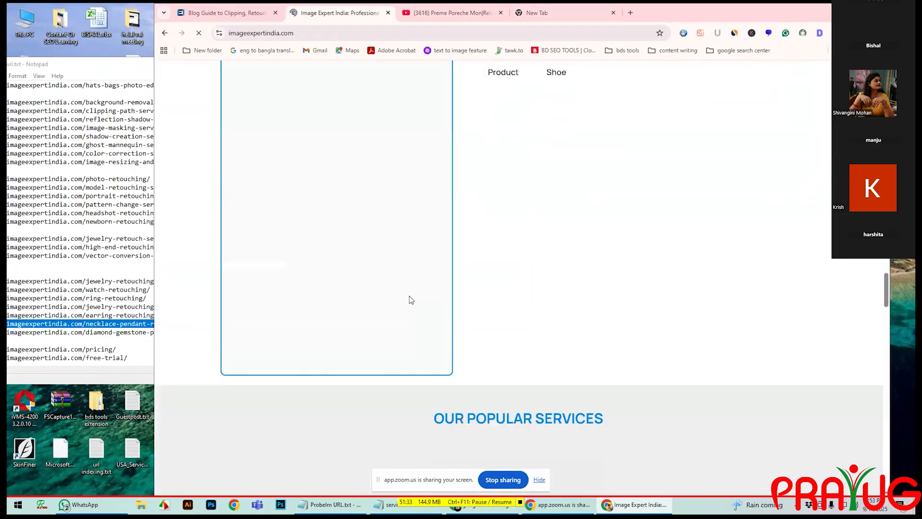
scroll(409, 295, down, 15)
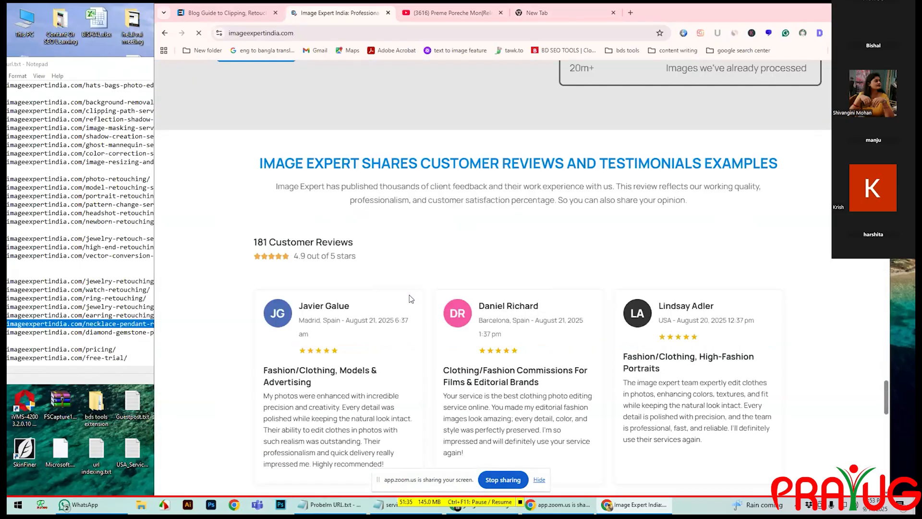
scroll(409, 299, down, 10)
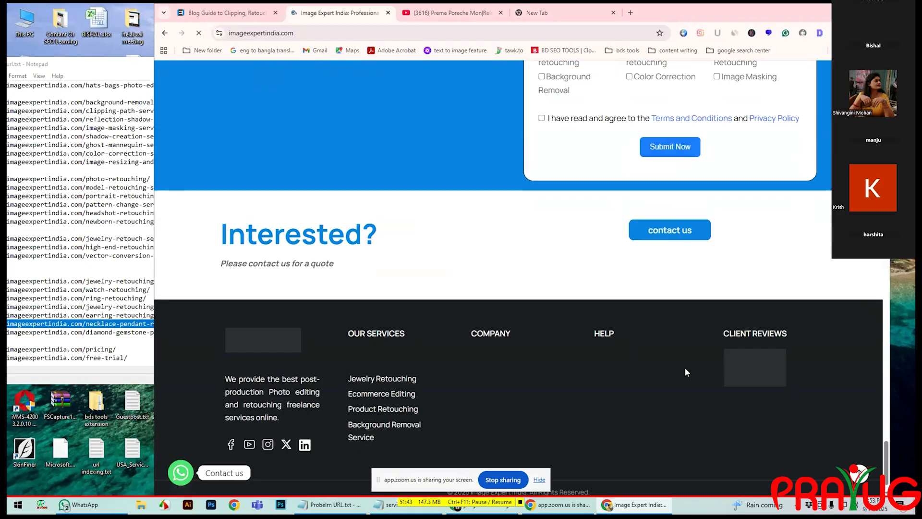
scroll(687, 368, up, 3)
scroll(688, 369, up, 10)
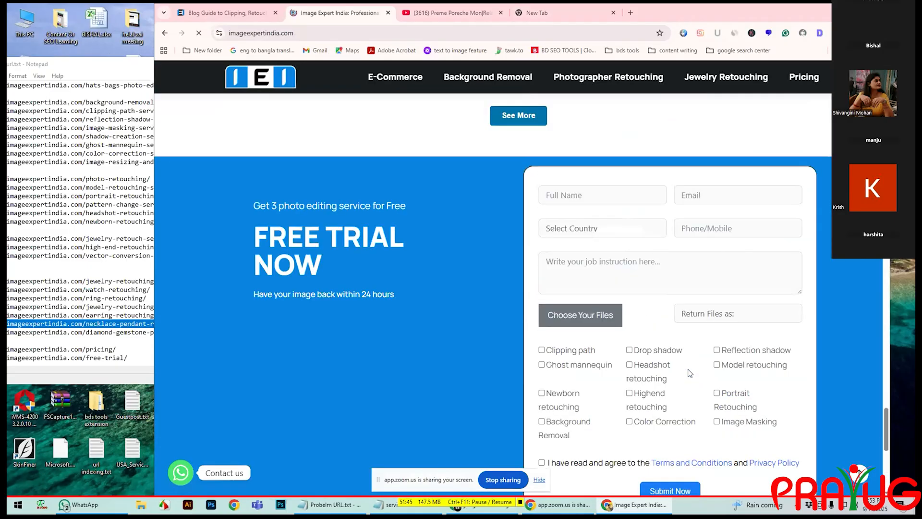
scroll(687, 369, up, 10)
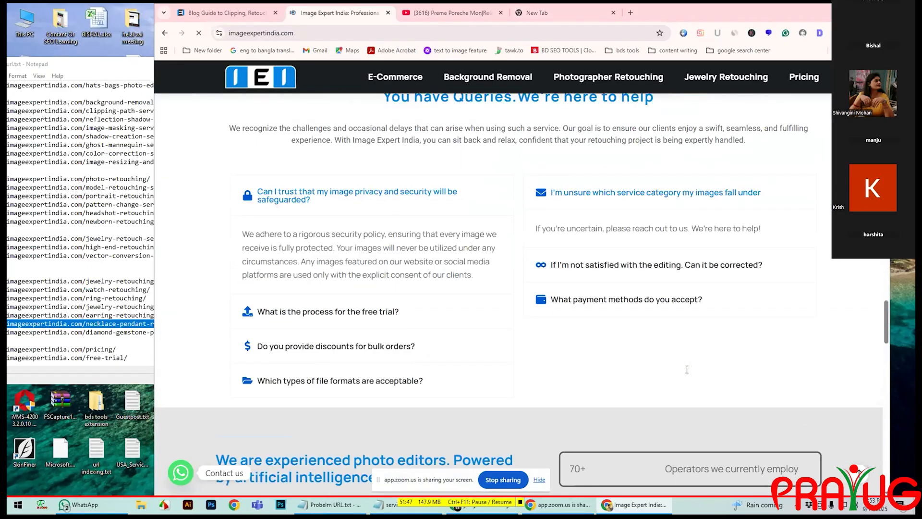
scroll(686, 368, down, 15)
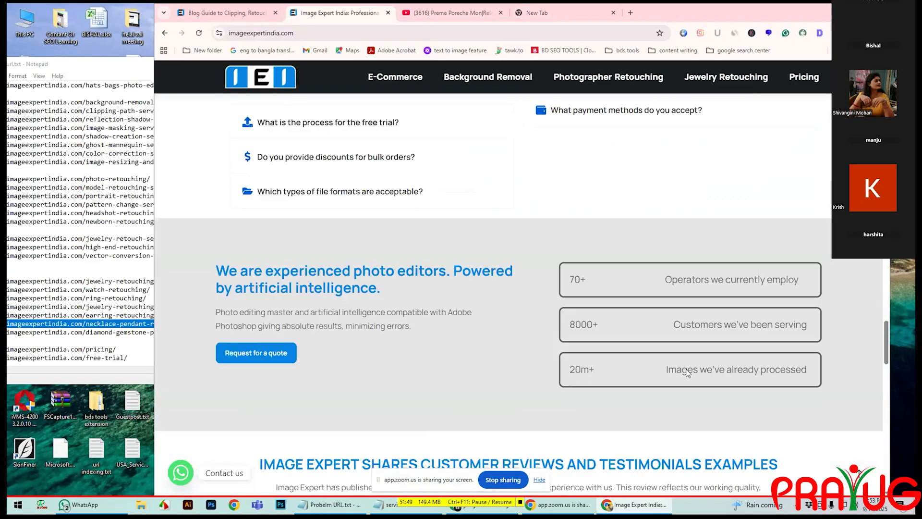
scroll(688, 372, down, 10)
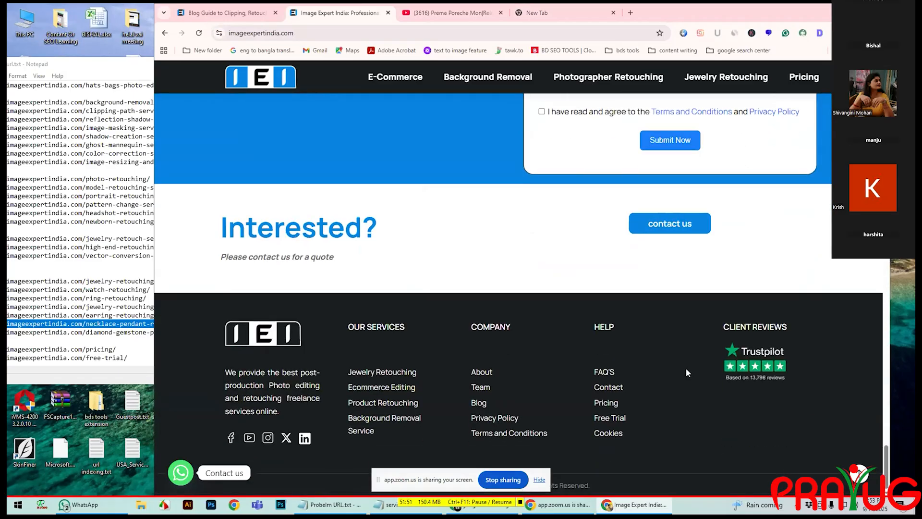
middle_click(603, 387)
Step: On the Contact Us page, select the UK office postcode So140bh
click(429, 15)
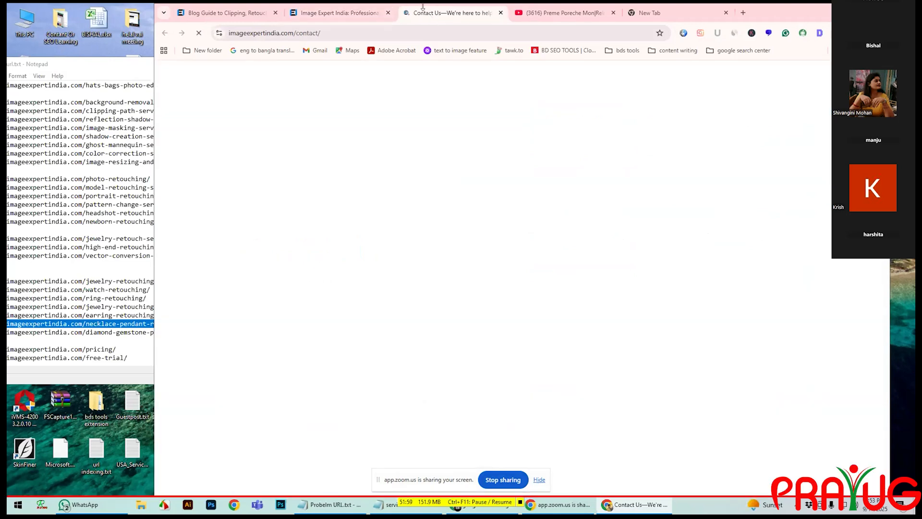
scroll(398, 281, down, 3)
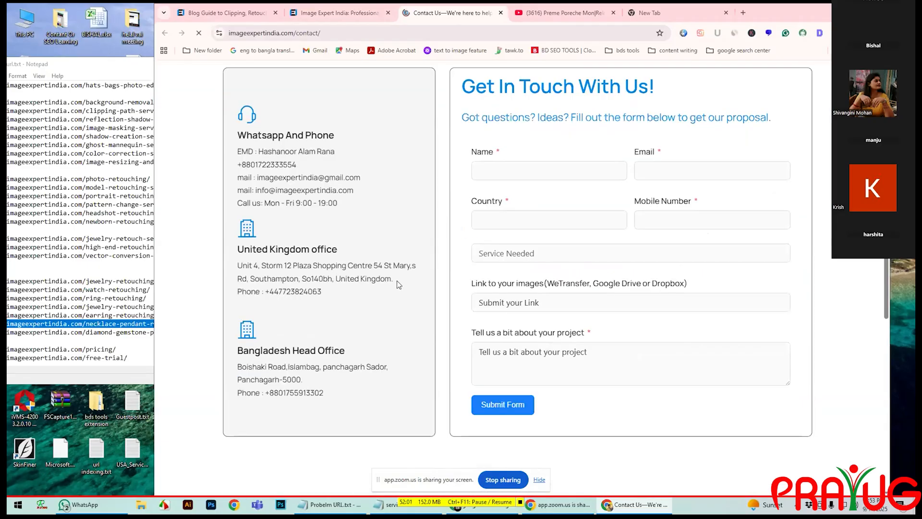
scroll(396, 281, down, 1)
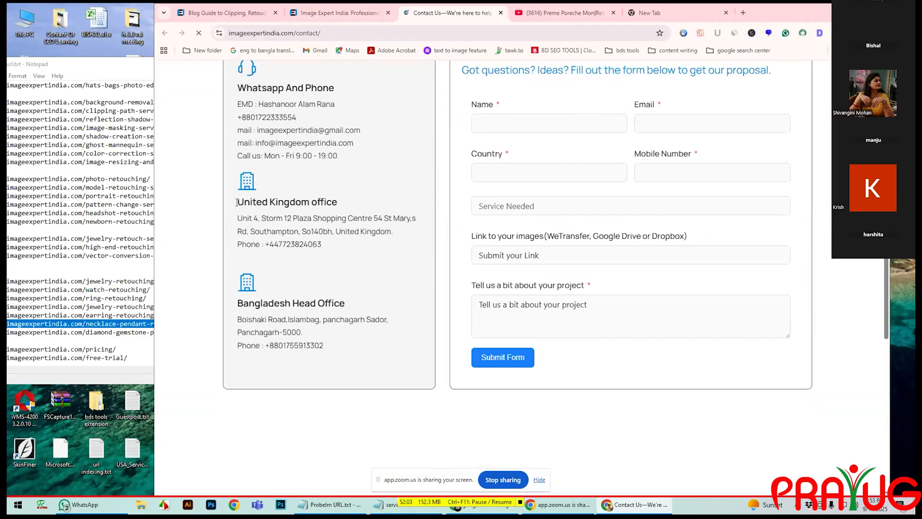
drag(236, 202, 342, 202)
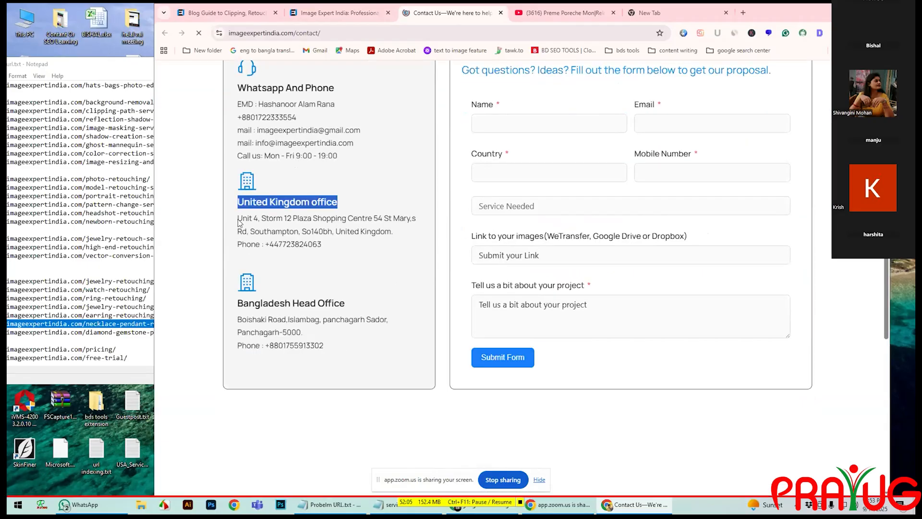
click(265, 215)
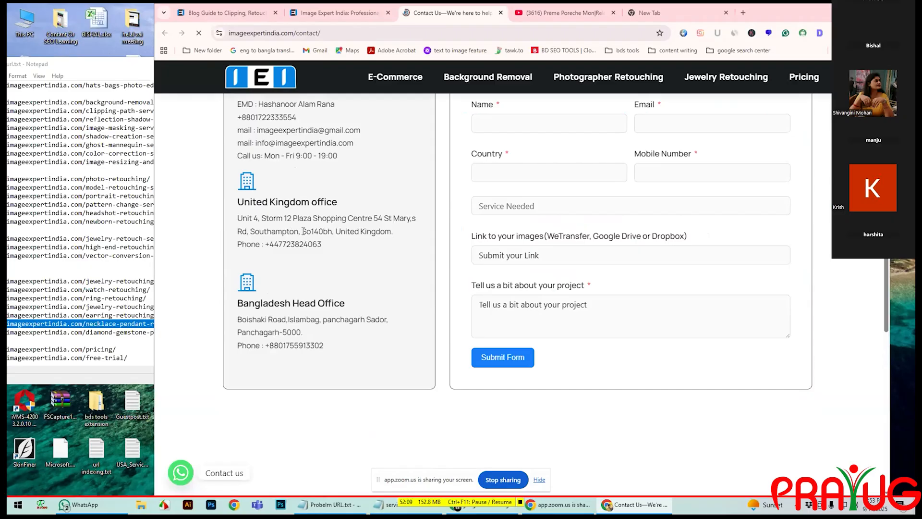
double_click(329, 231)
click(331, 231)
drag(332, 231, 307, 231)
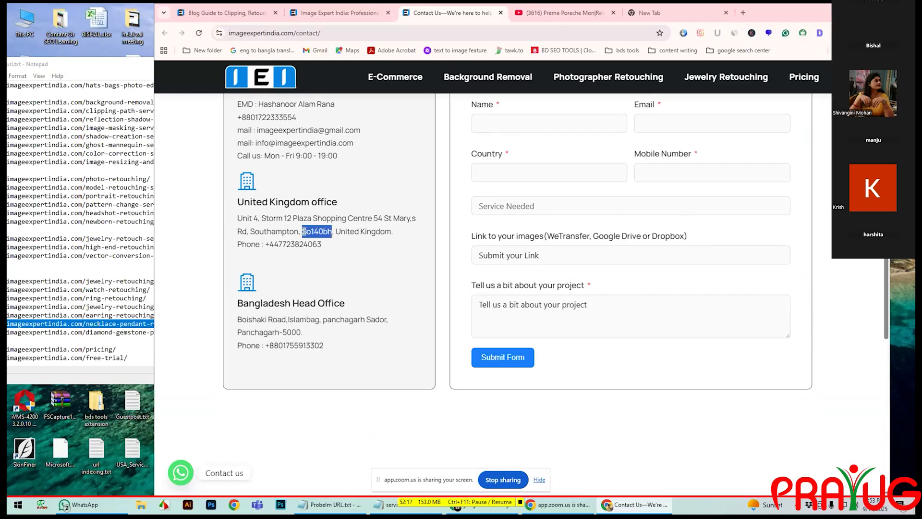
click(304, 231)
drag(305, 230, 328, 231)
drag(770, 18, 796, 14)
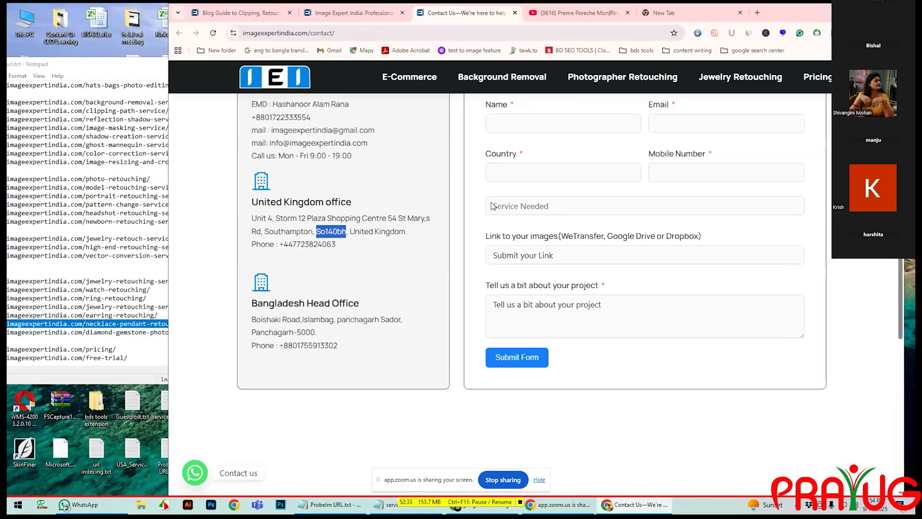
click(328, 234)
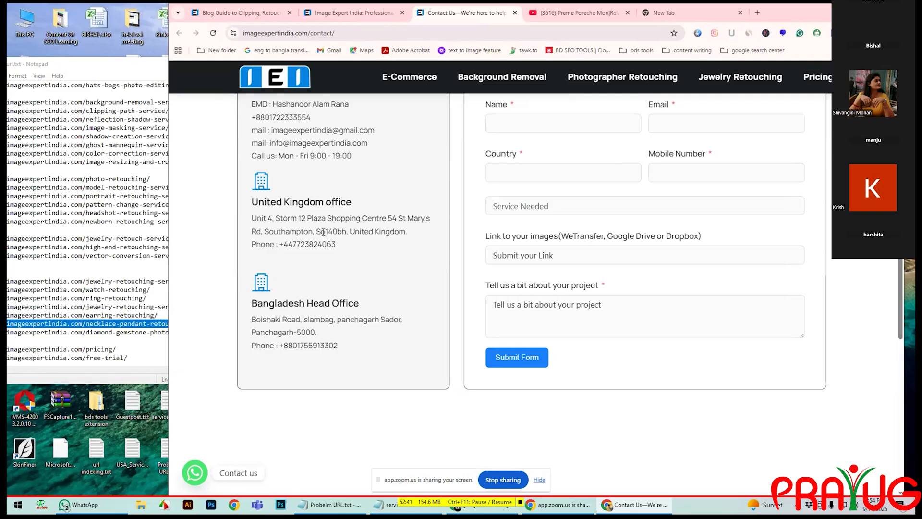
drag(316, 232, 347, 234)
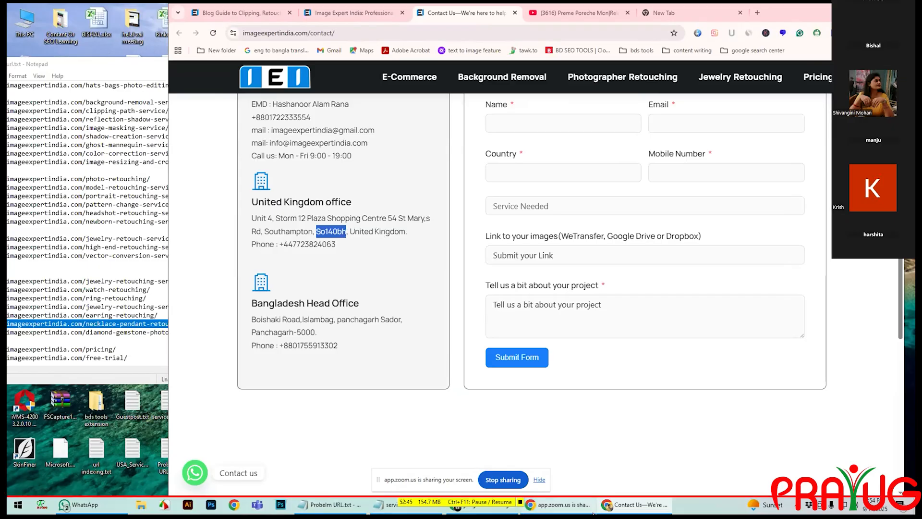
Step: Switch via the taskbar to the Chrome window showing the 'google ads' search
click(565, 509)
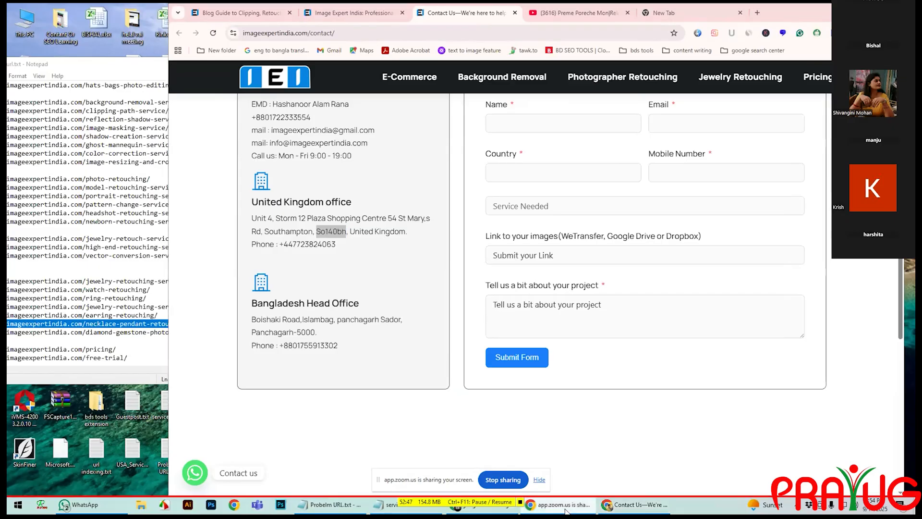
click(622, 511)
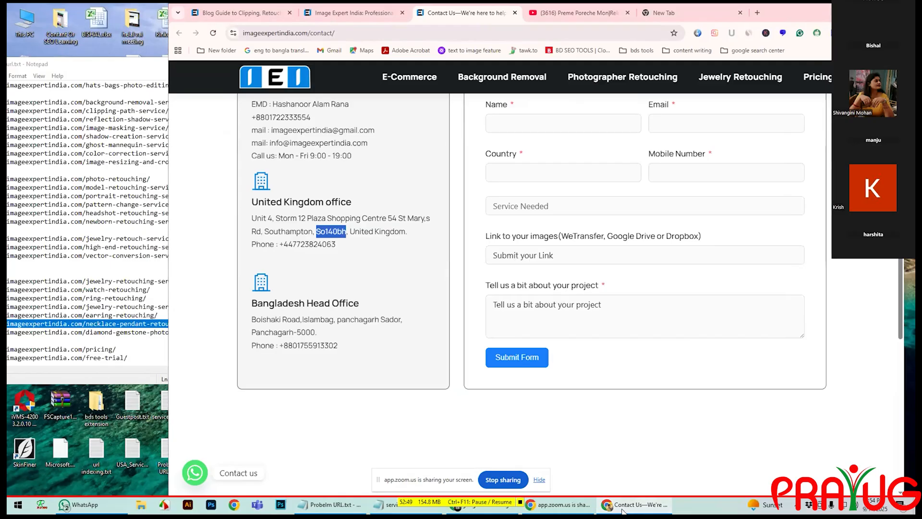
click(623, 510)
click(622, 510)
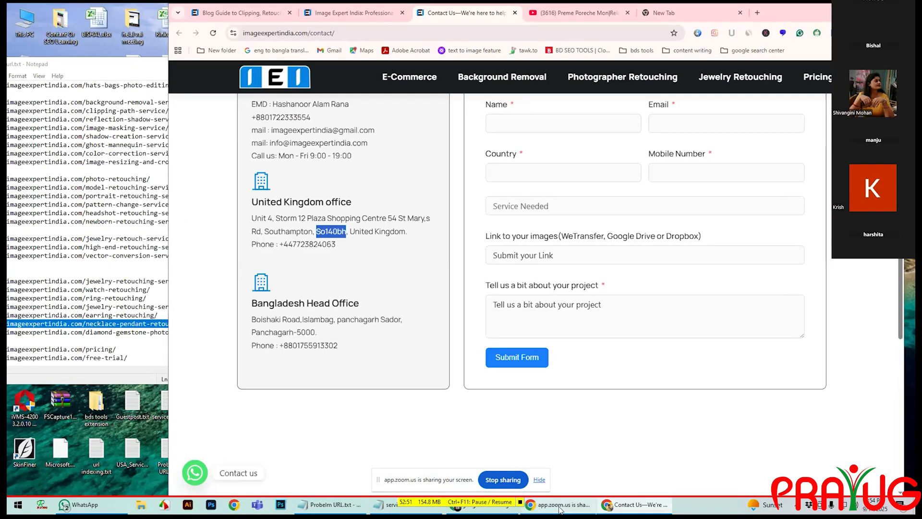
click(474, 510)
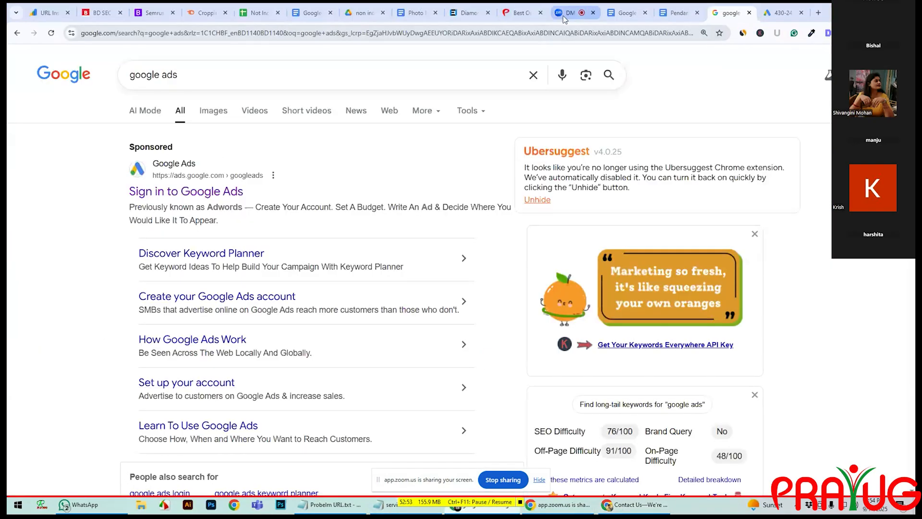
click(567, 13)
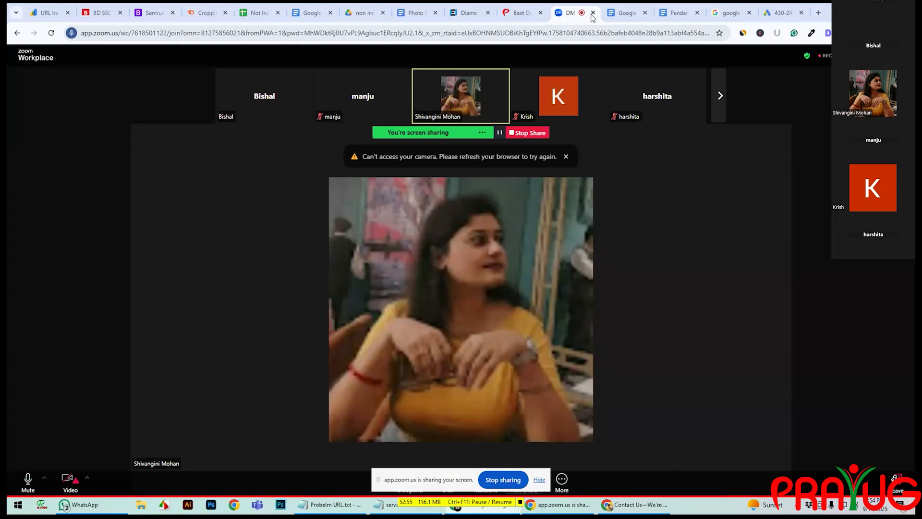
click(780, 13)
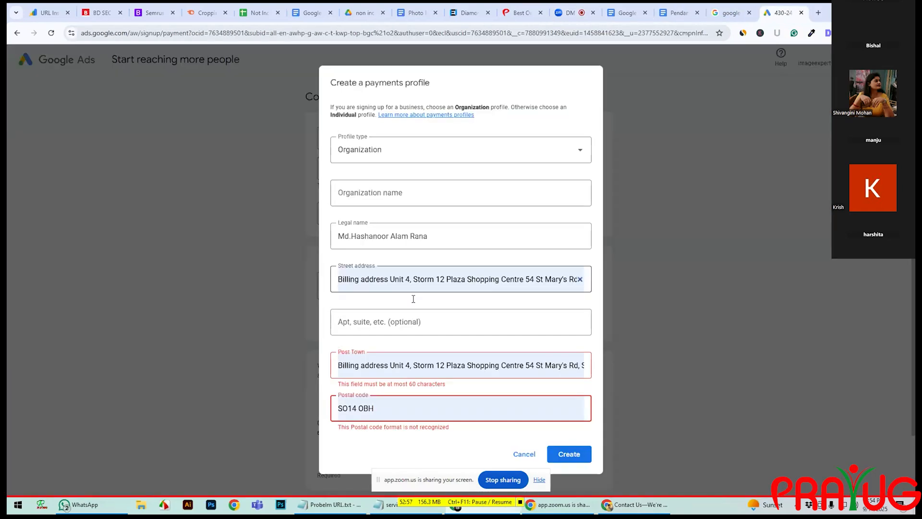
click(387, 408)
drag(386, 408, 300, 409)
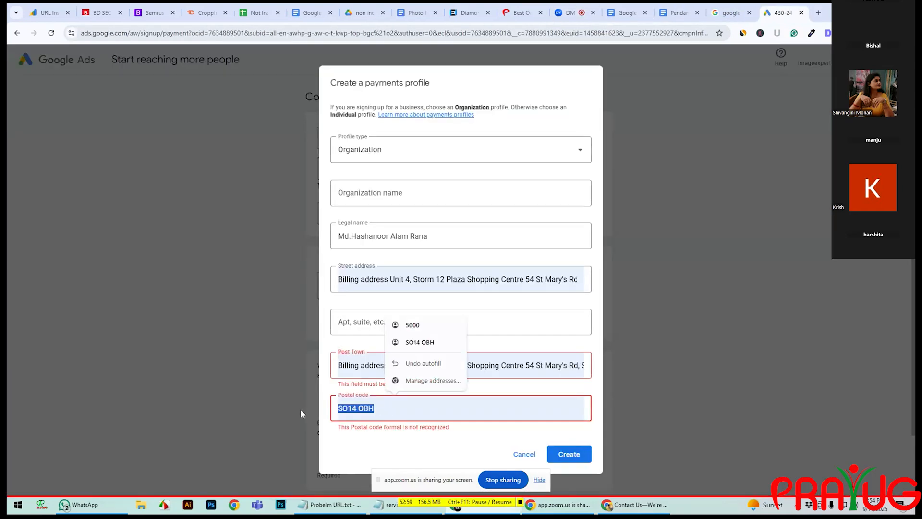
text(SO140BH)
click(452, 365)
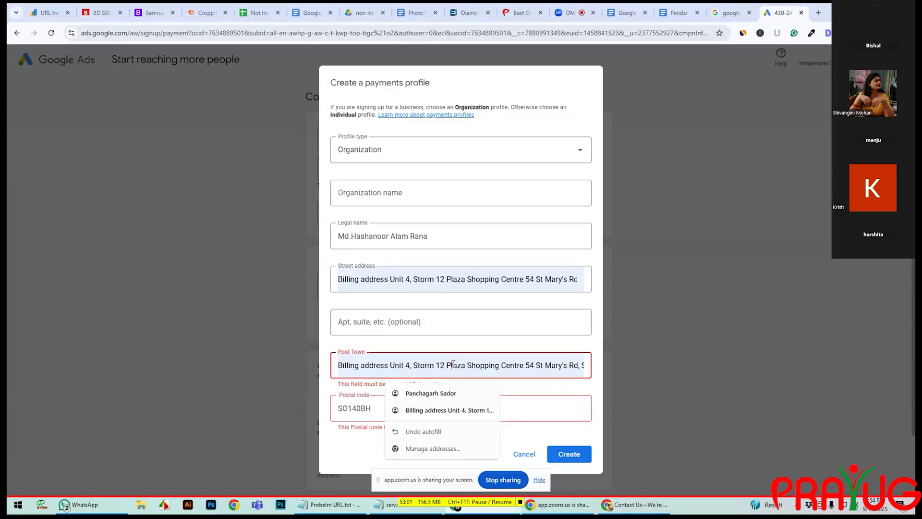
Step: Trim and clear the postal code, then cancel the payments profile
click(355, 408)
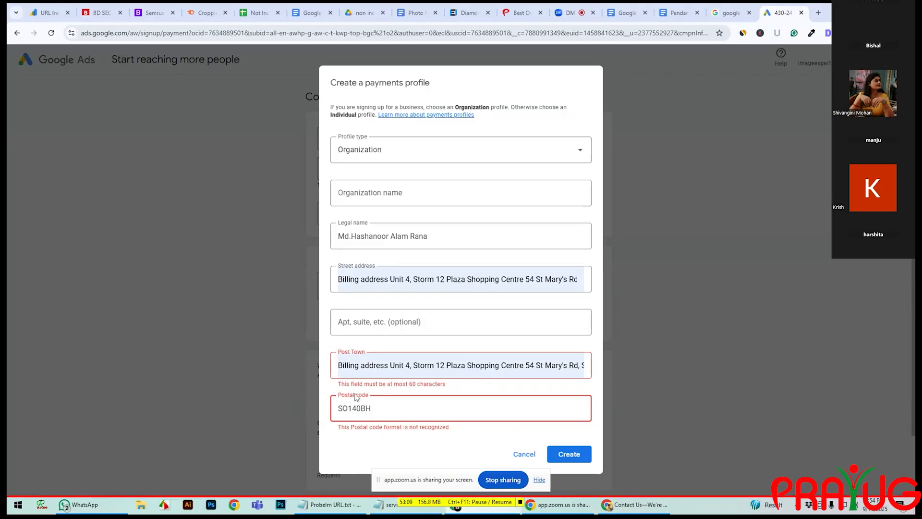
key(BackSpace)
click(372, 412)
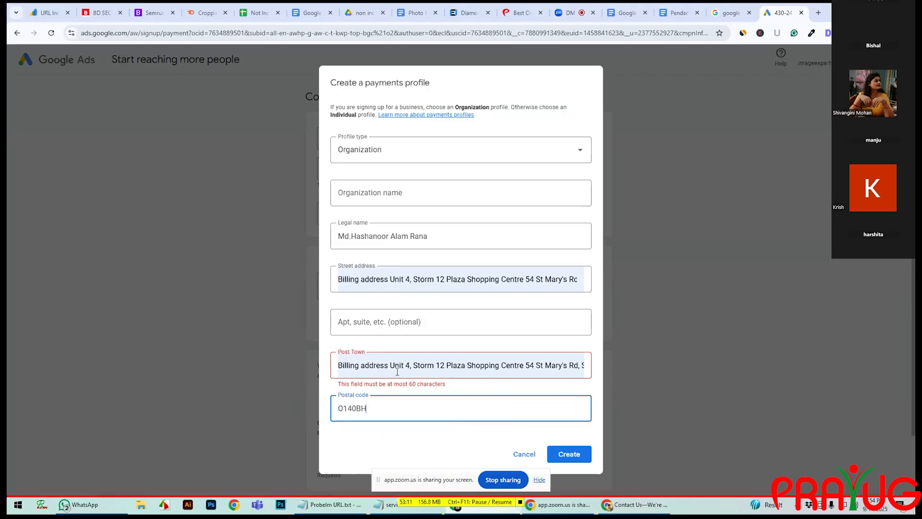
click(397, 371)
click(367, 407)
key(BackSpace)
click(408, 370)
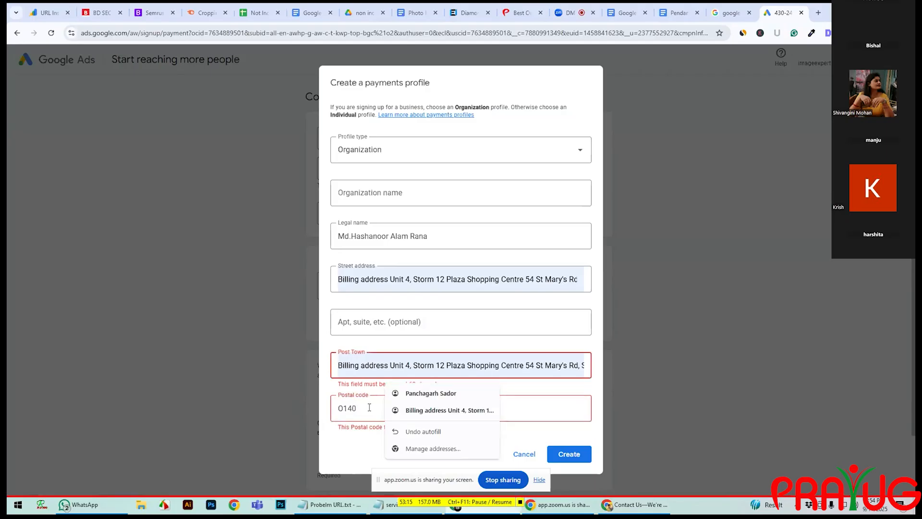
drag(369, 407, 309, 412)
key(BackSpace)
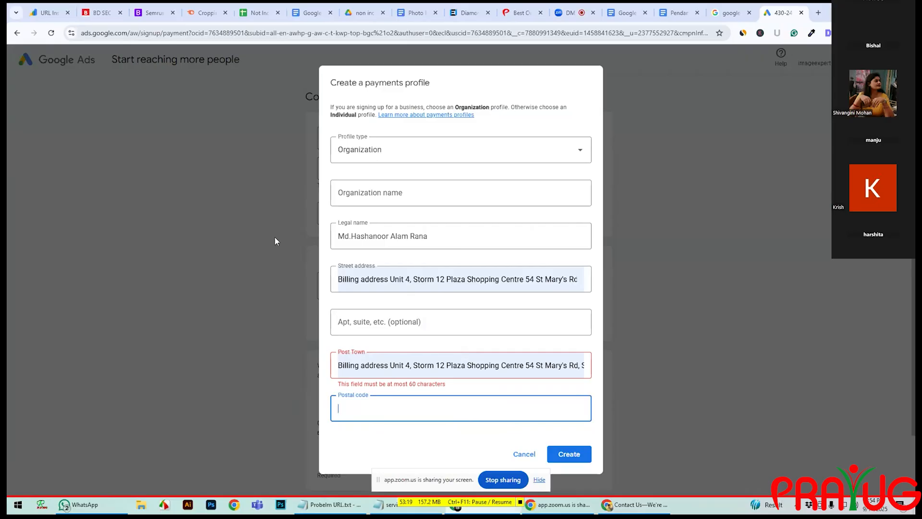
click(524, 454)
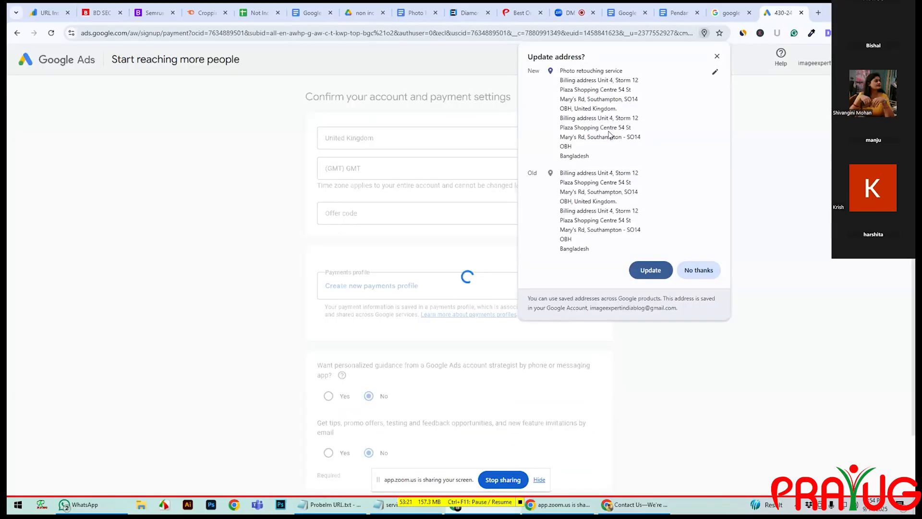
Step: Decline updating the saved address and choose India as country, giving (GMT+05:30) India Time
click(703, 271)
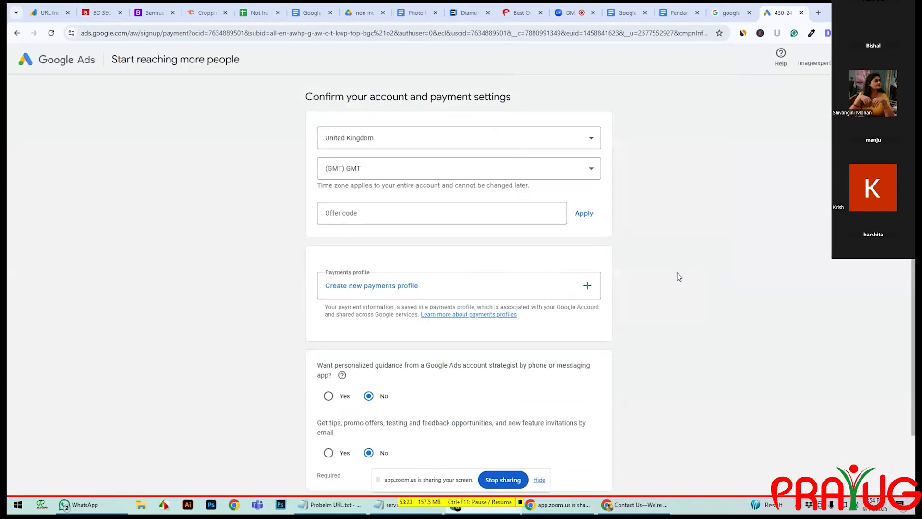
click(587, 139)
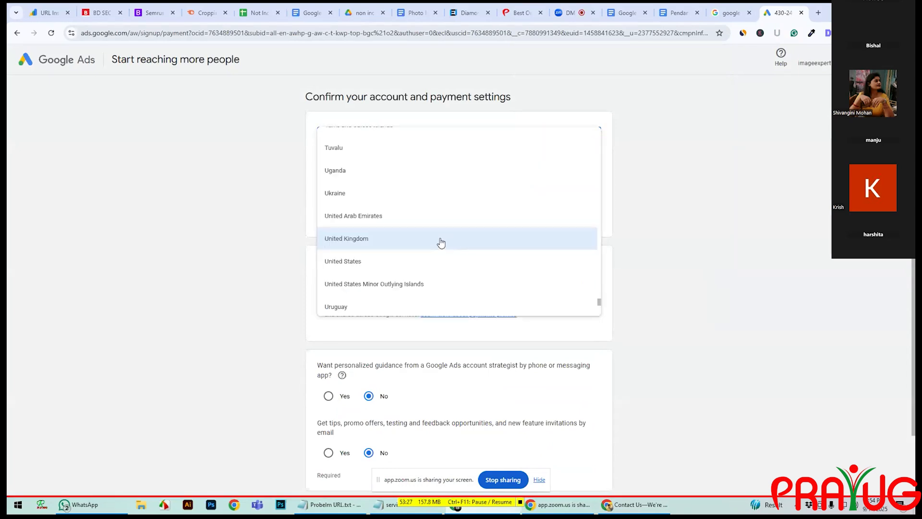
text(in)
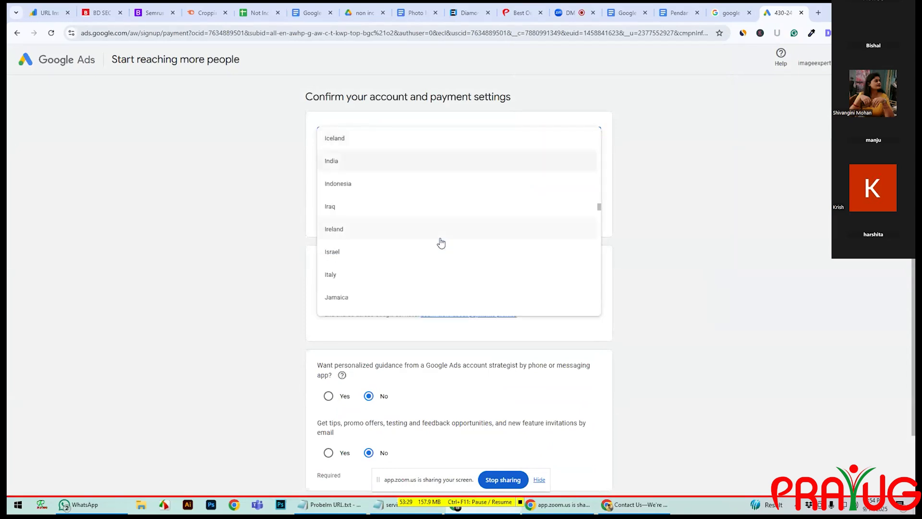
click(372, 167)
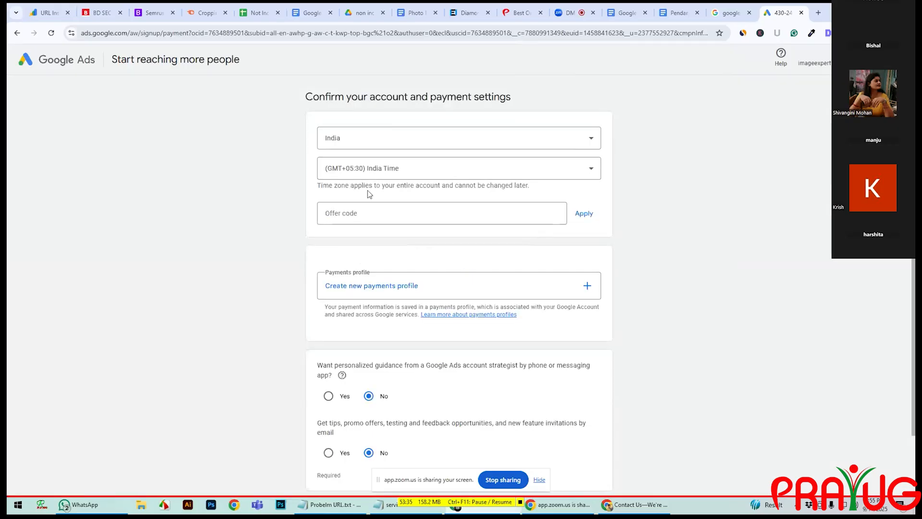
click(369, 214)
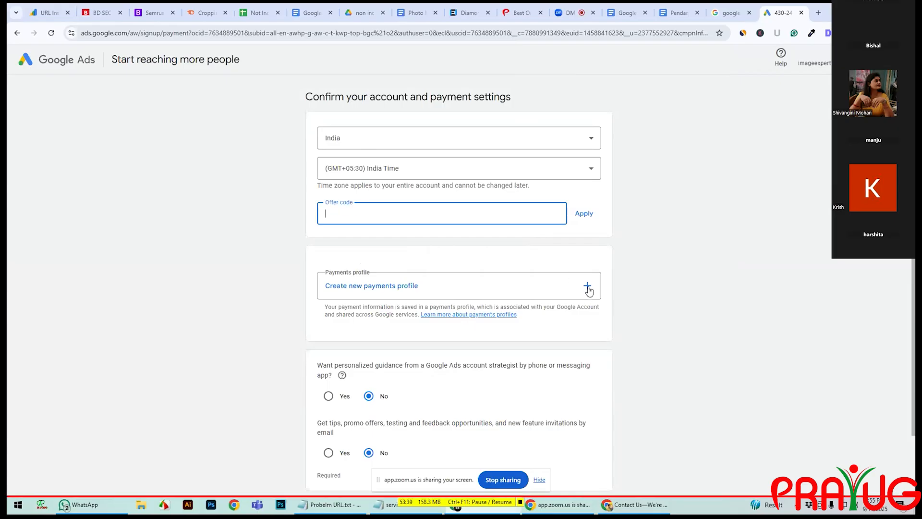
Step: Begin a new Organization payments profile and start entering the organization name
click(588, 286)
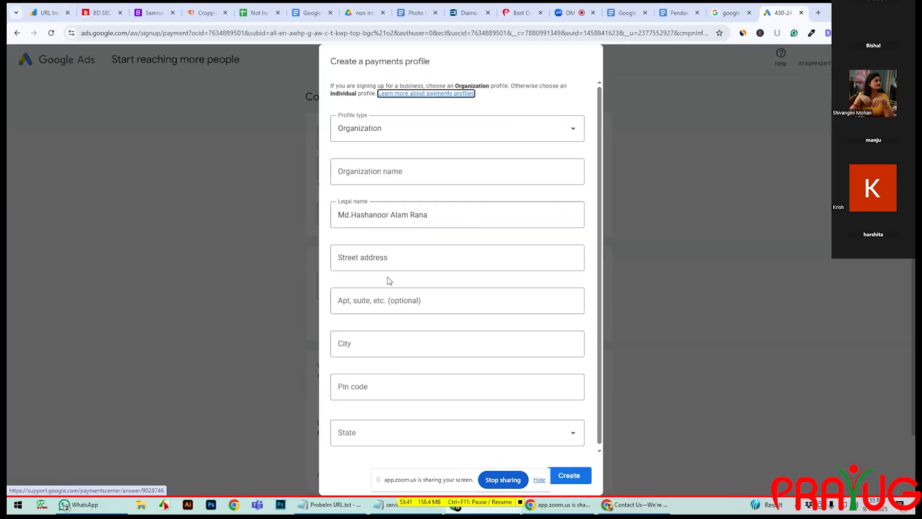
scroll(387, 284, down, 1)
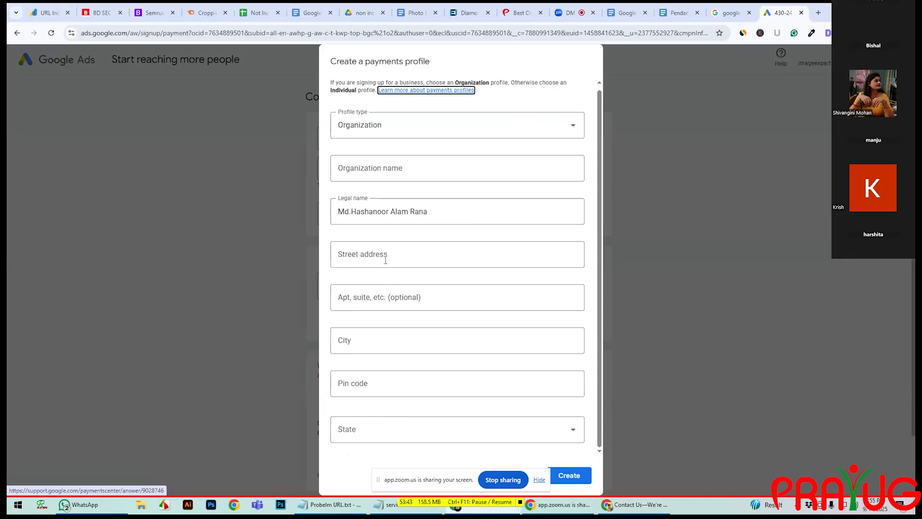
click(375, 168)
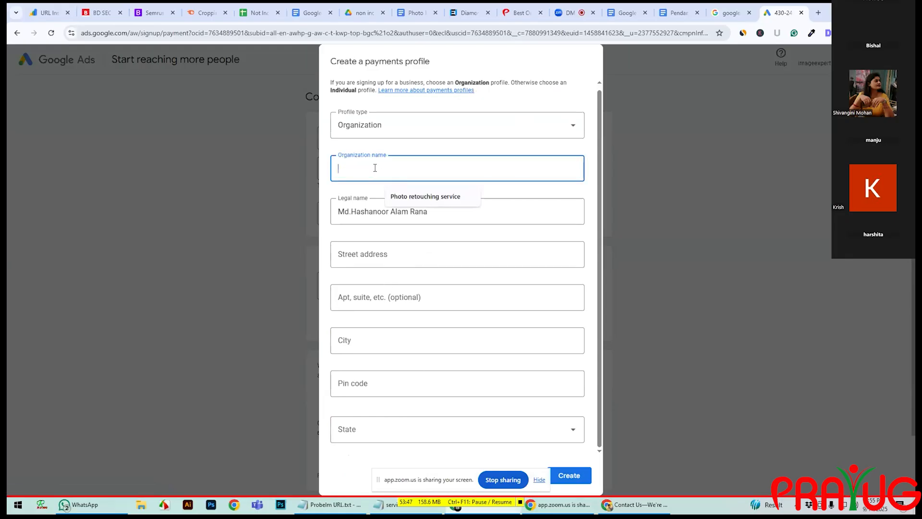
text(bisha)
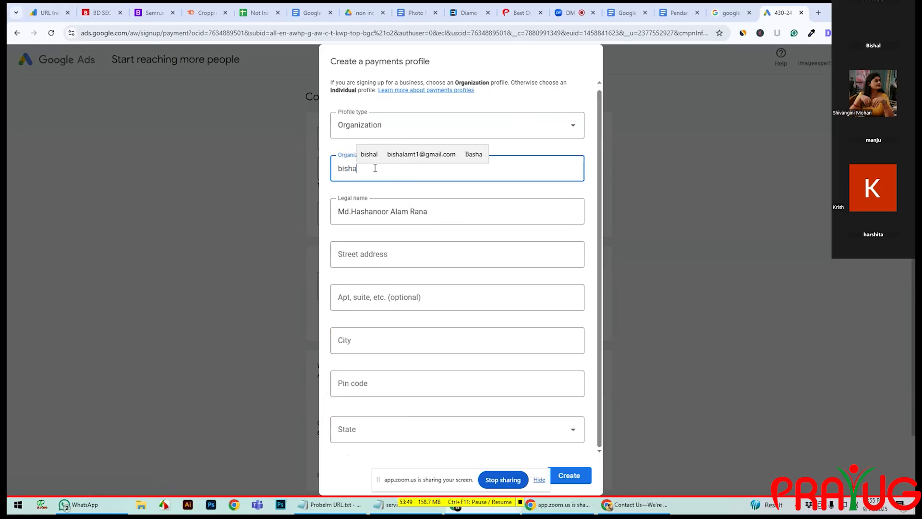
text(l)
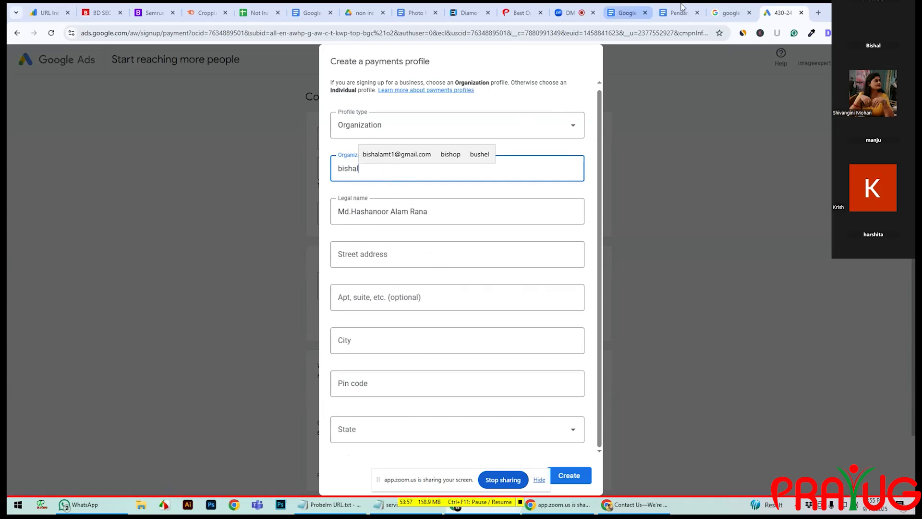
Step: Search Google for 'prayug' and select the 122007 pin code in its Gurugram address
click(819, 13)
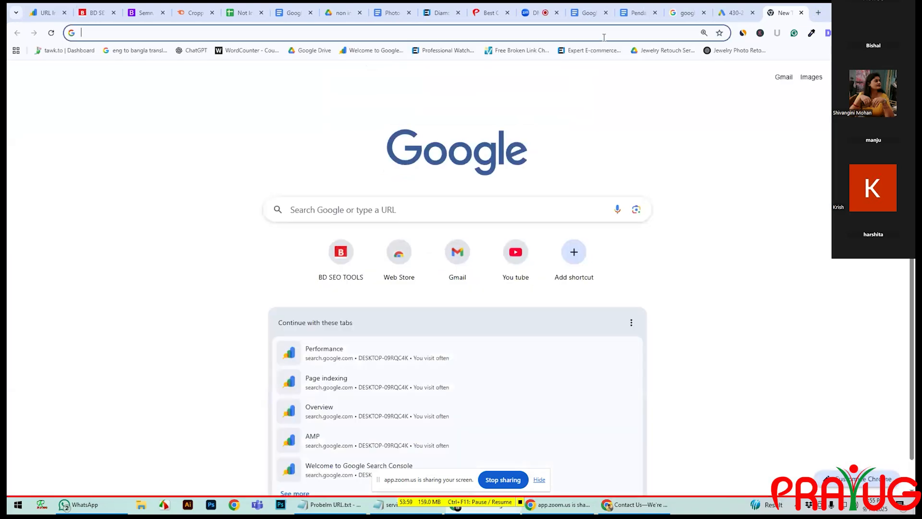
click(478, 14)
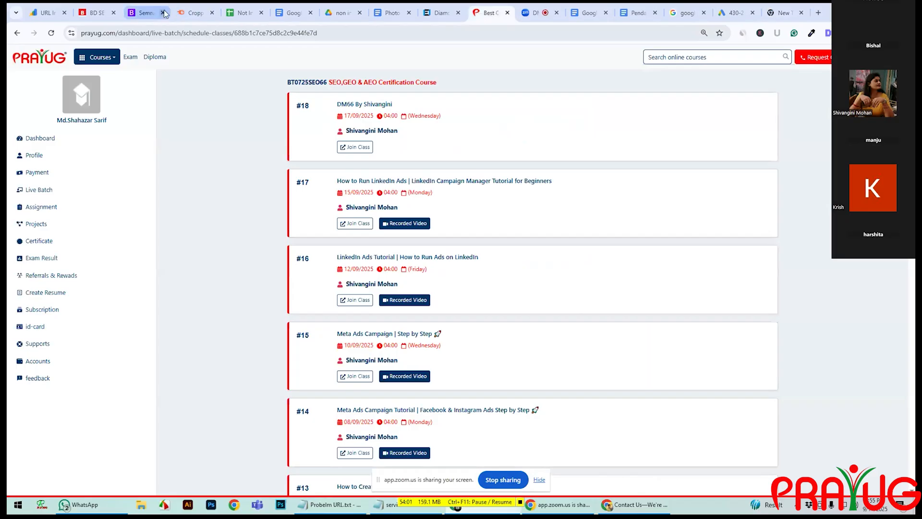
click(818, 12)
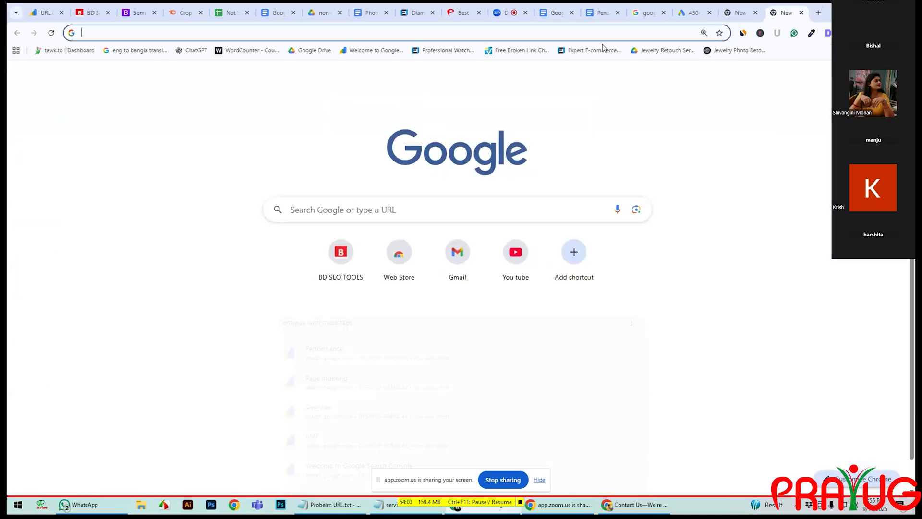
click(524, 34)
text(pray)
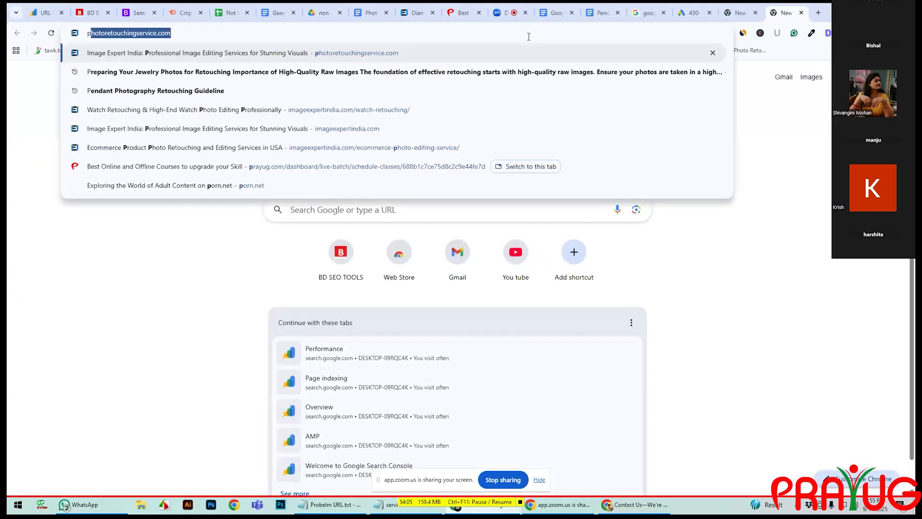
text(ug)
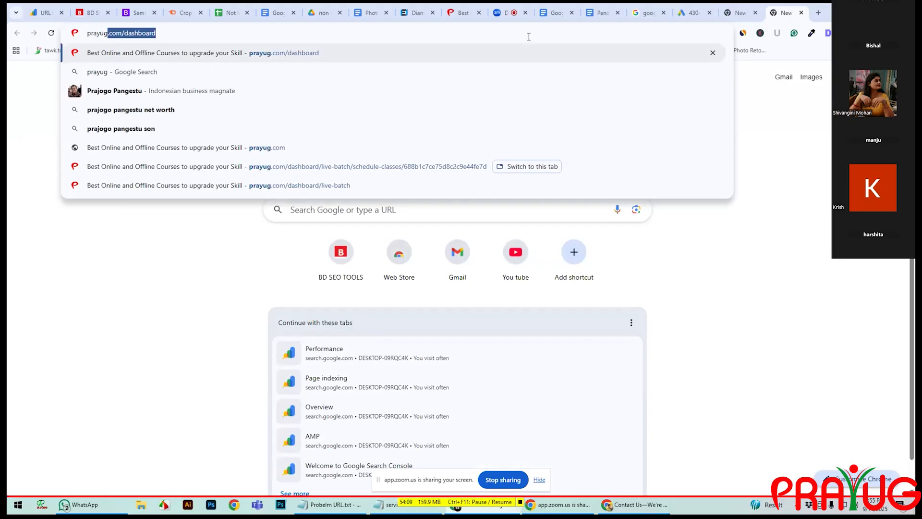
key(Delete)
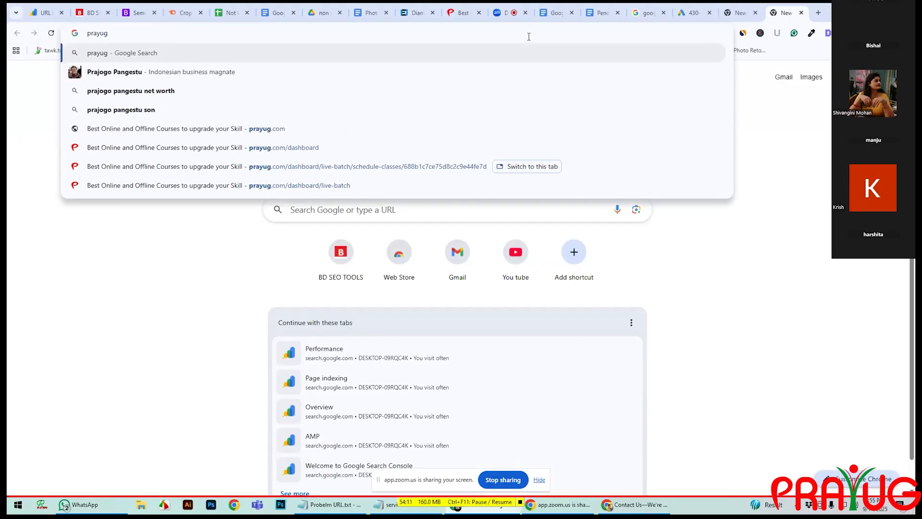
key(Return)
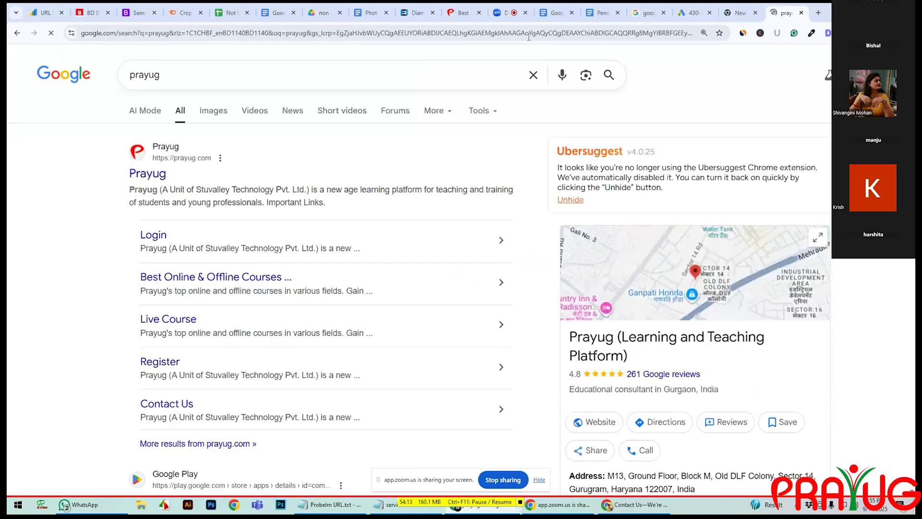
scroll(405, 372, down, 3)
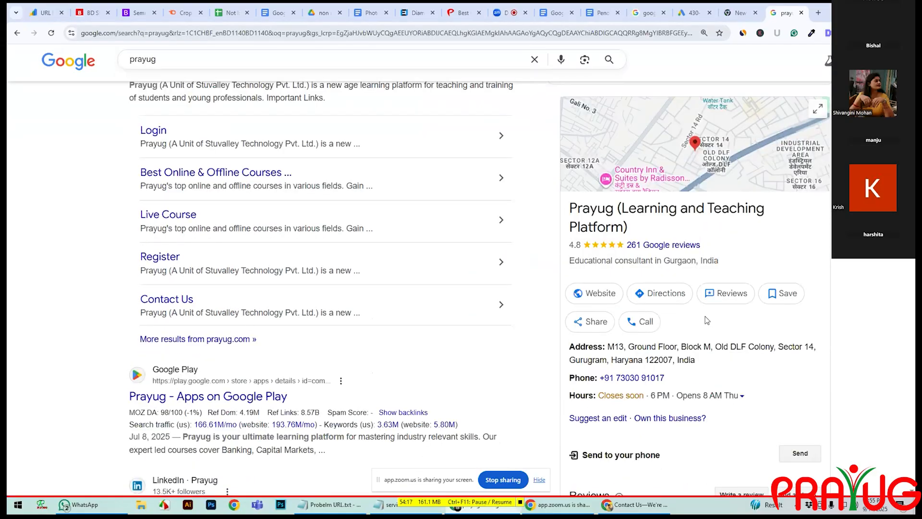
scroll(705, 315, down, 1)
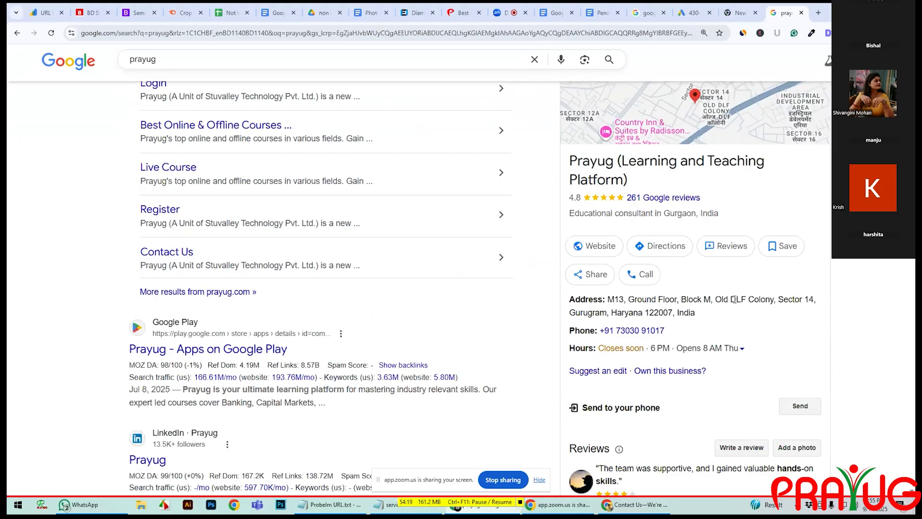
drag(645, 313, 673, 313)
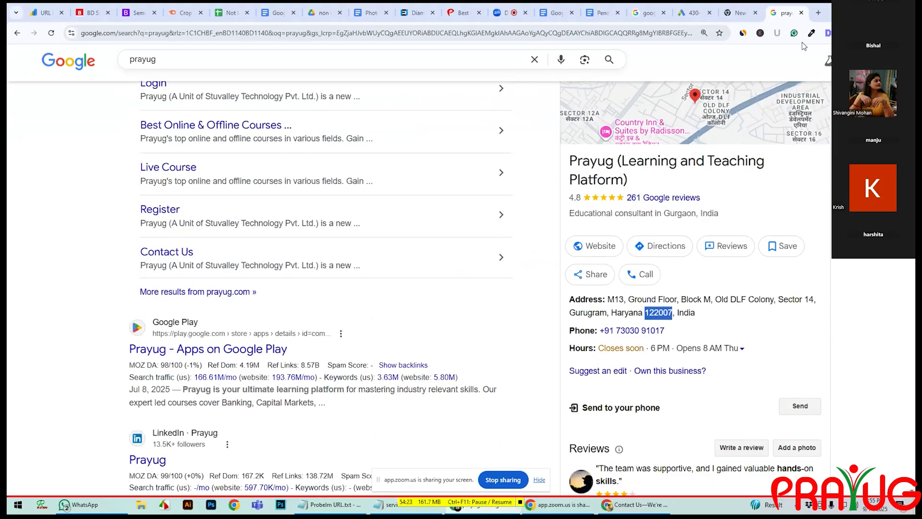
click(692, 12)
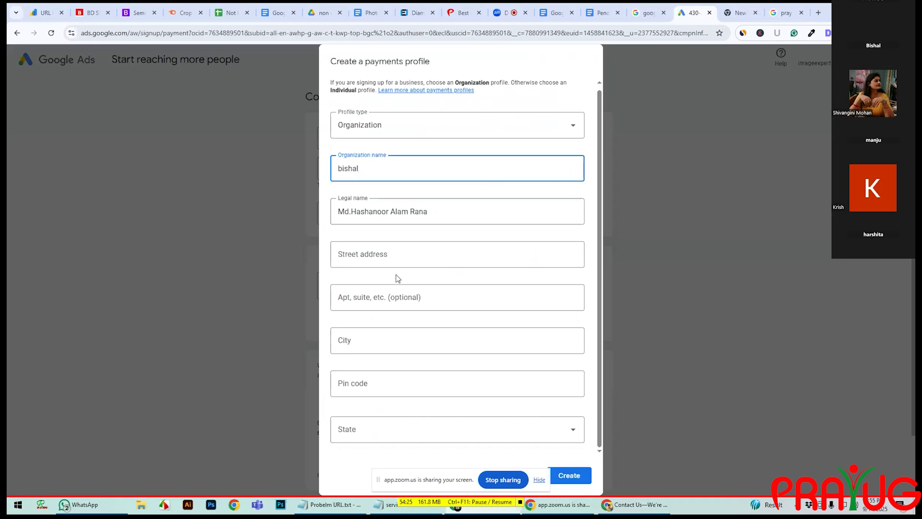
Step: Enter pin code 122007 and paste Old DLF Colony as the street address
click(393, 255)
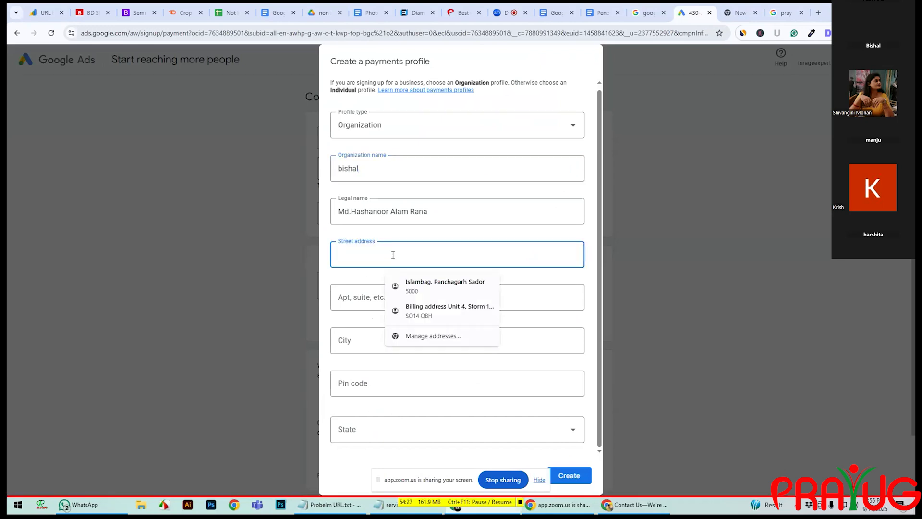
click(353, 385)
text(122007)
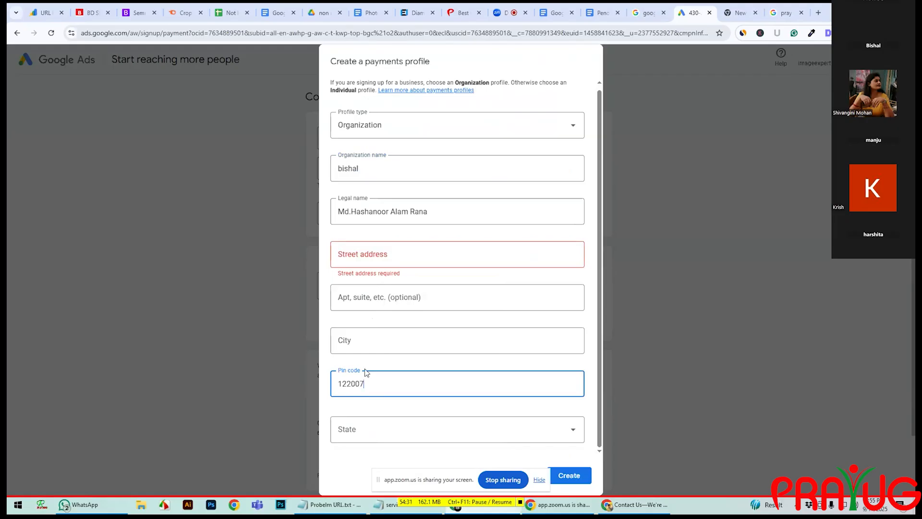
click(780, 13)
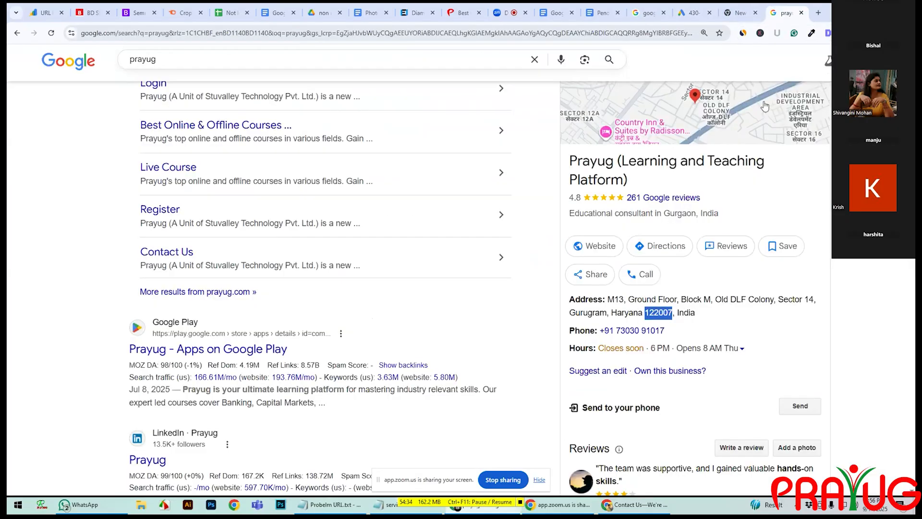
click(605, 311)
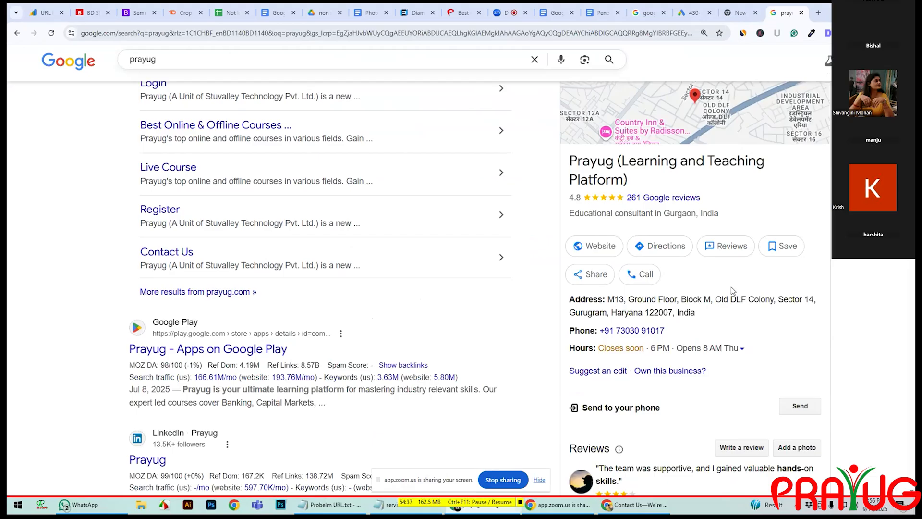
drag(715, 298, 777, 296)
key(ctrl+c)
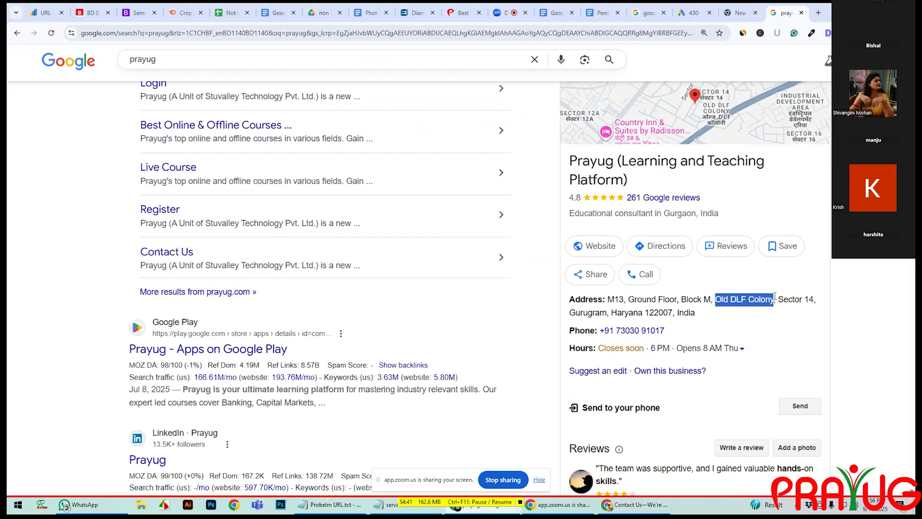
click(694, 13)
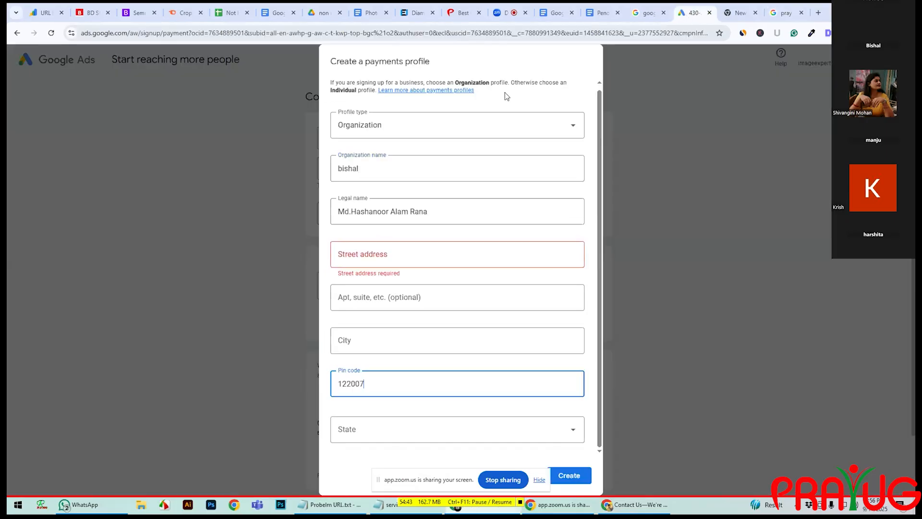
click(359, 254)
key(ctrl+v)
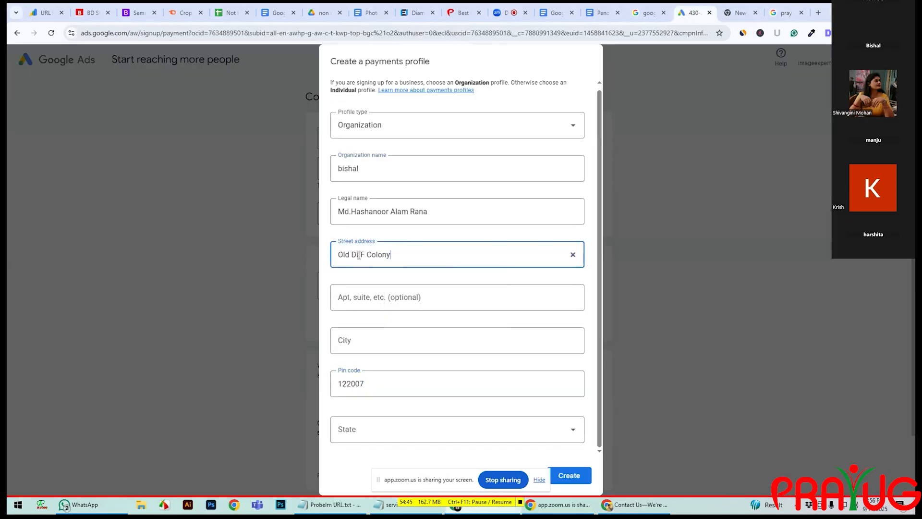
Step: Set the city to Gurgaon, copied from the Prayug listing
click(363, 339)
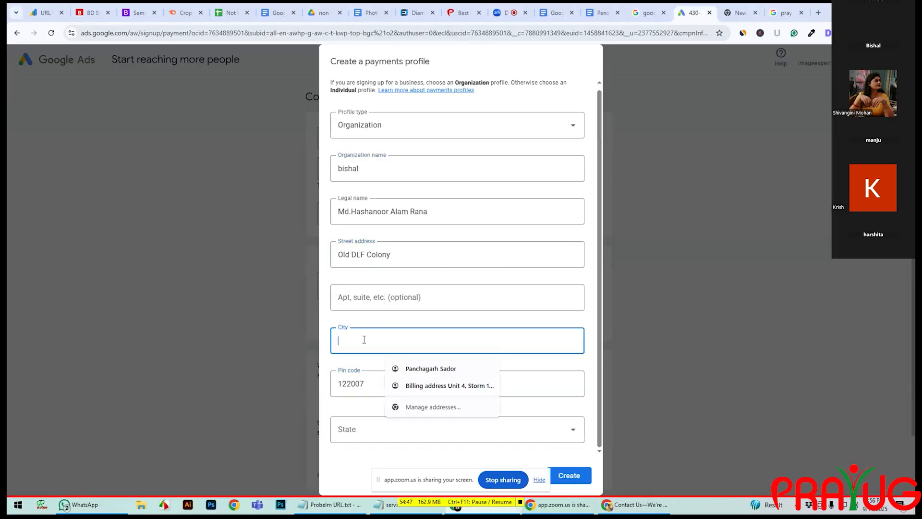
text(guru)
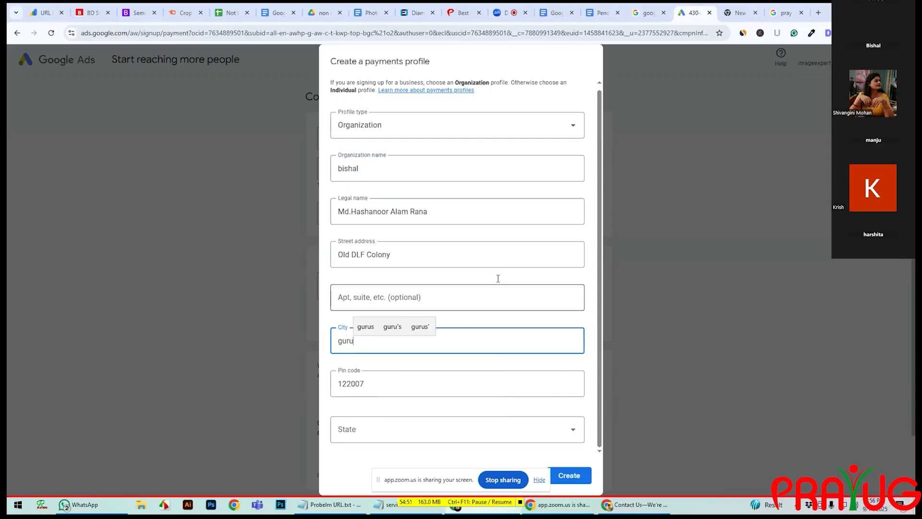
click(784, 15)
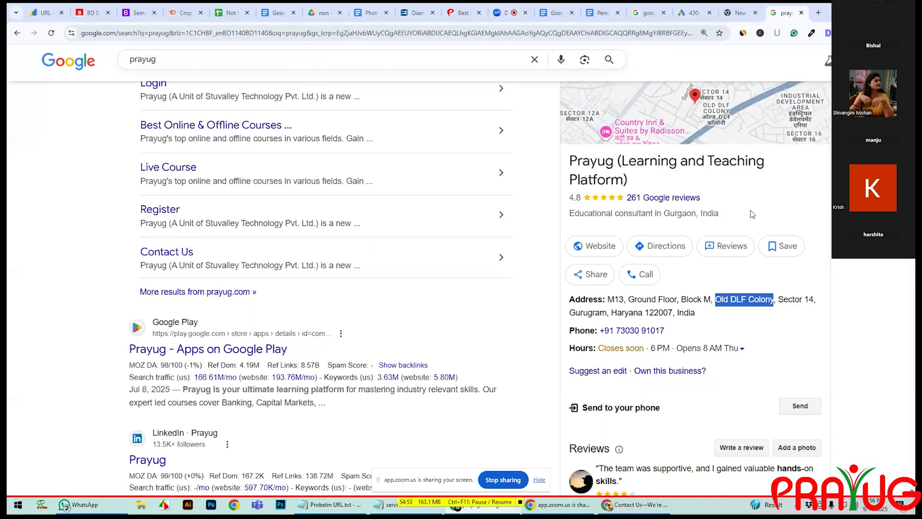
drag(663, 214, 696, 211)
key(ctrl+c)
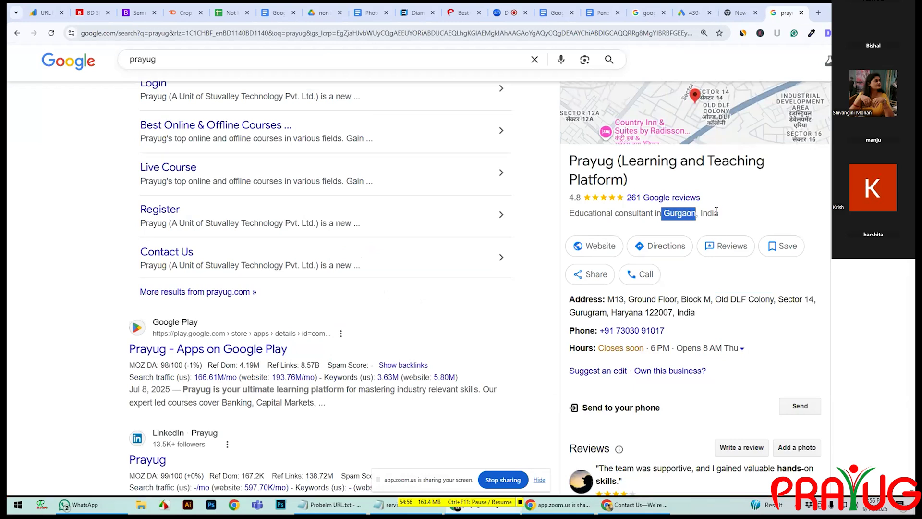
click(688, 13)
drag(361, 340, 323, 340)
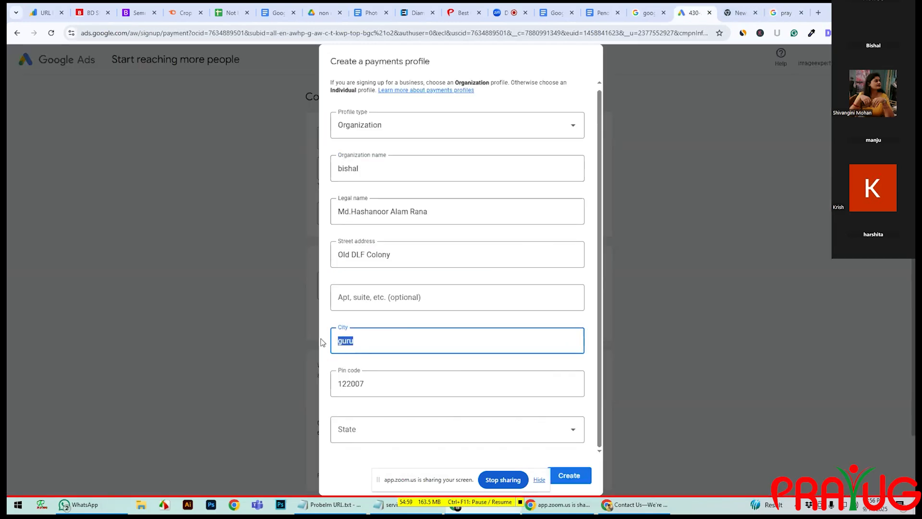
key(ctrl+v)
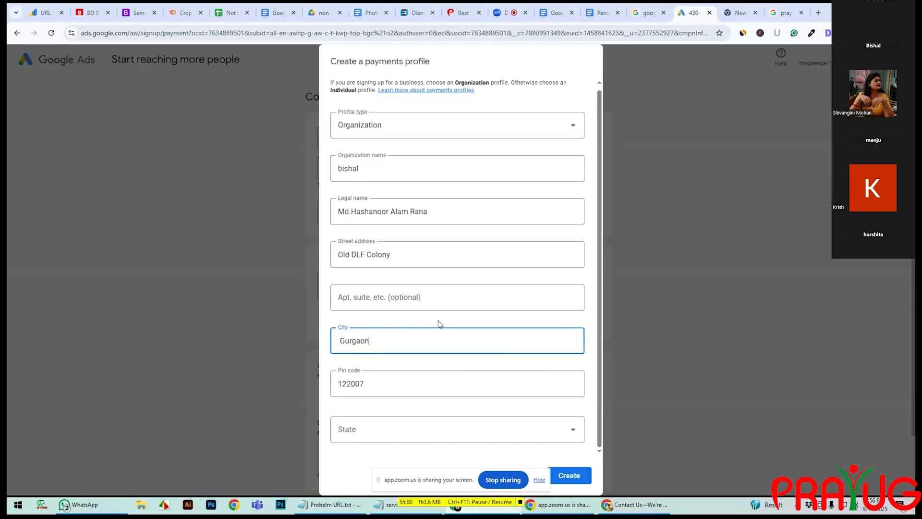
Step: Select Haryana as the state and create the organization payments profile
click(376, 434)
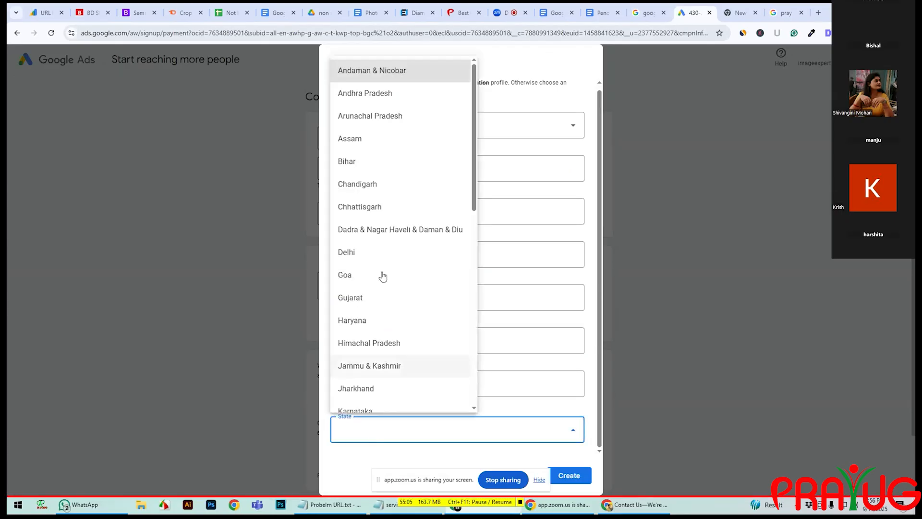
scroll(403, 169, down, 3)
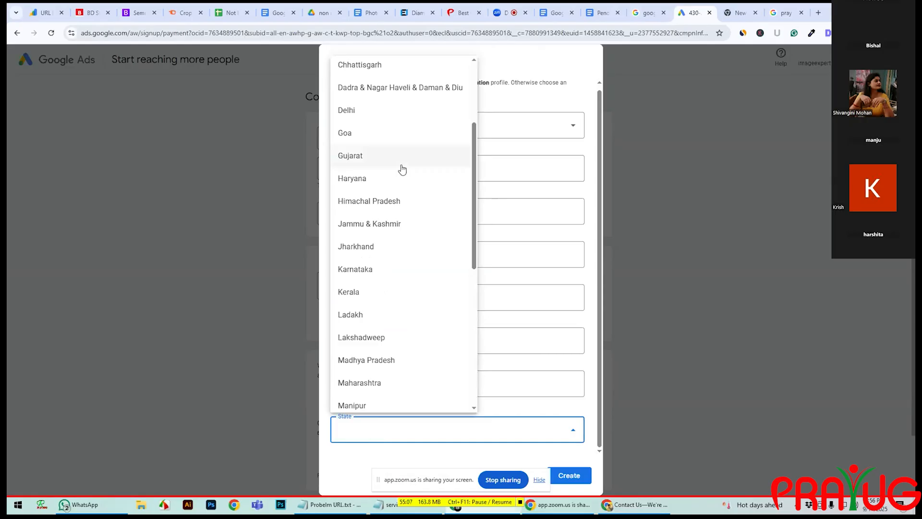
key(h)
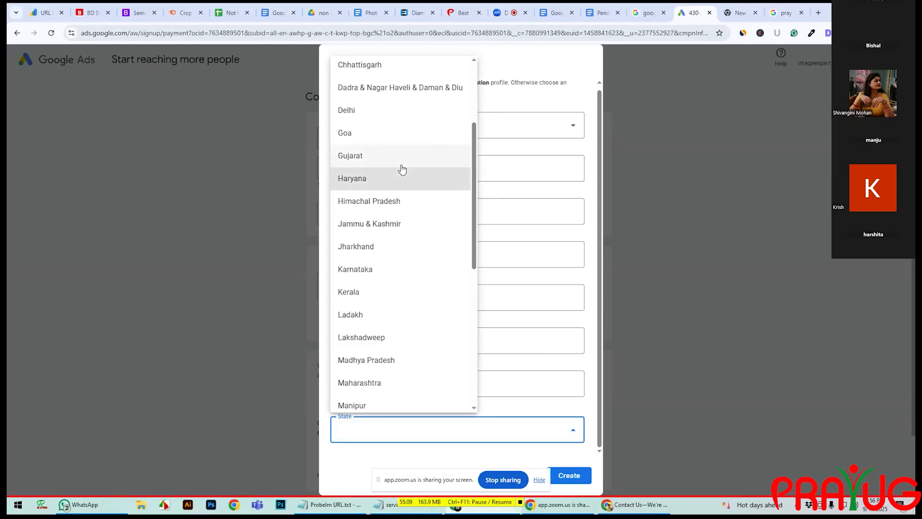
click(392, 178)
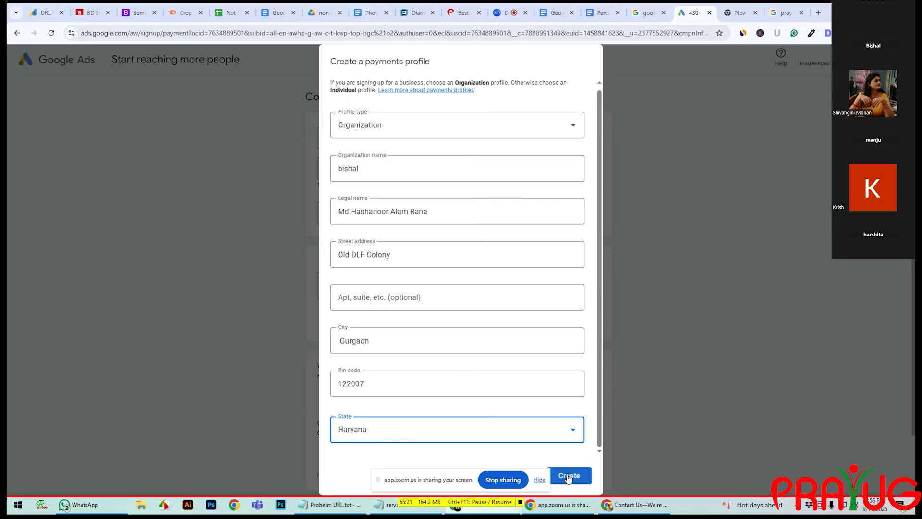
drag(419, 475, 4, 416)
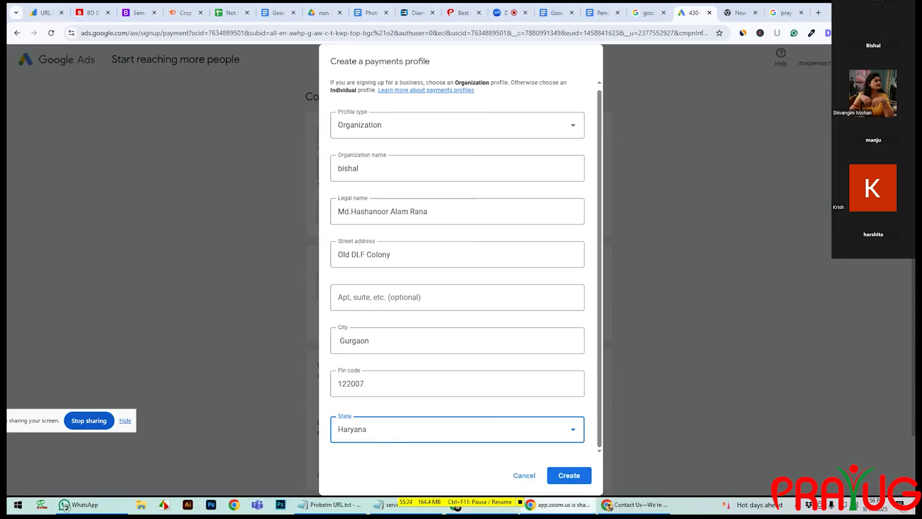
click(561, 477)
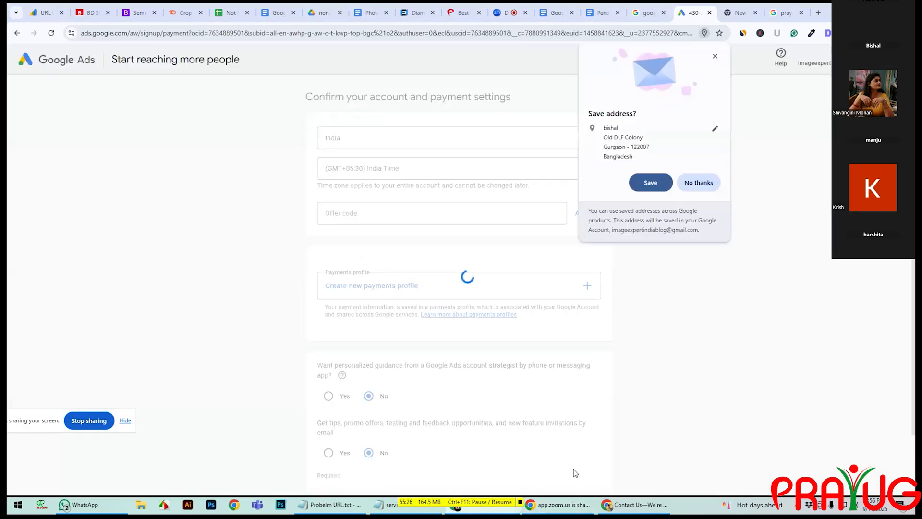
Step: Decline Chrome's offer to save the address, then open and cancel the payment method options
click(699, 183)
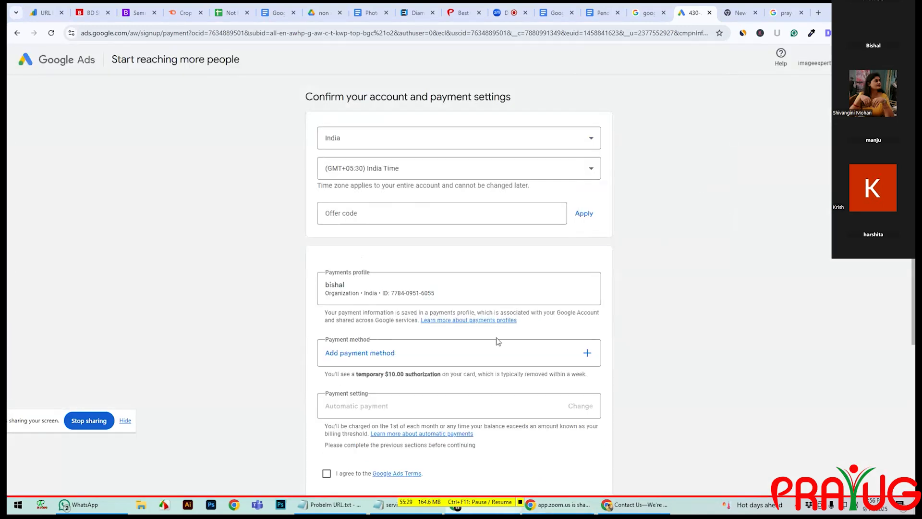
scroll(525, 260, down, 3)
scroll(526, 260, up, 2)
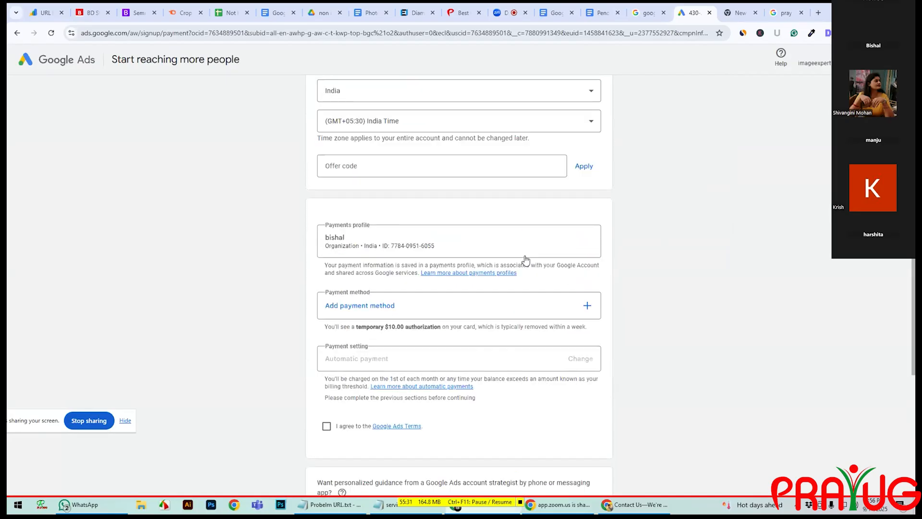
click(588, 311)
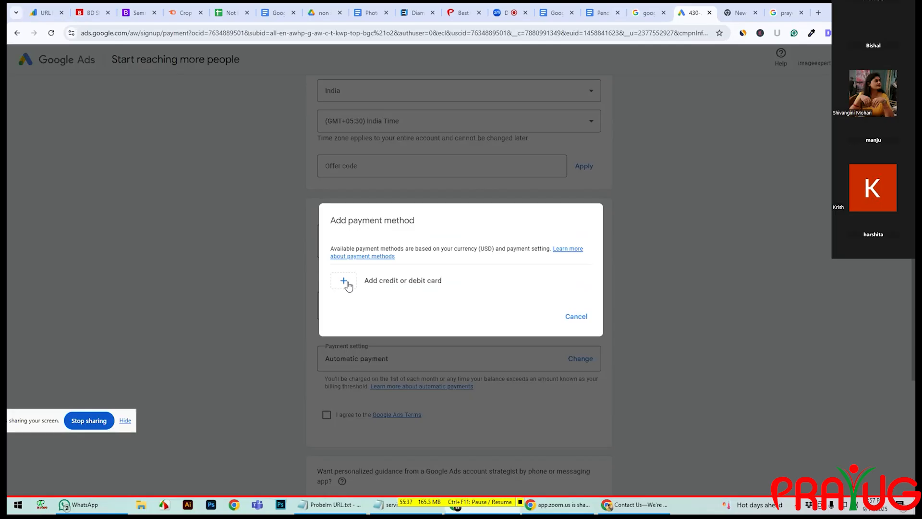
click(585, 318)
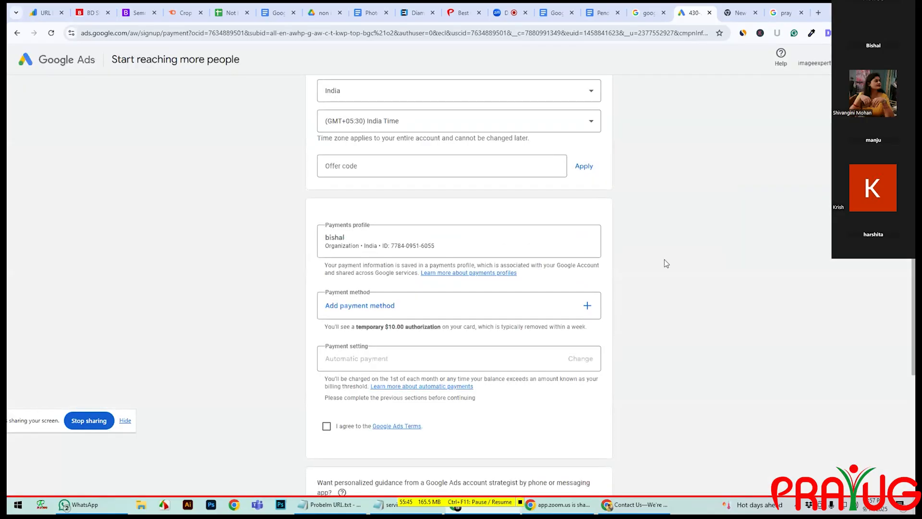
Step: Reopen the Add payment method options offering credit or debit cards
scroll(664, 260, down, 3)
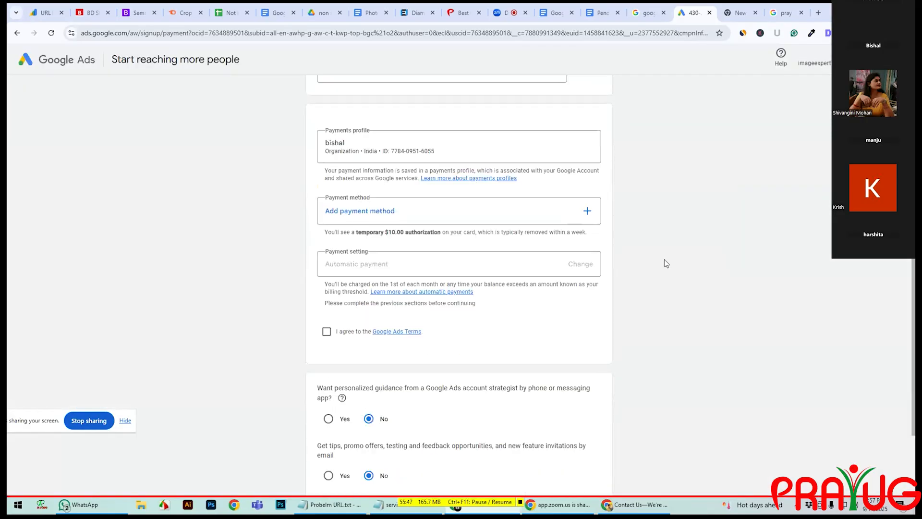
scroll(664, 260, up, 2)
scroll(665, 264, up, 2)
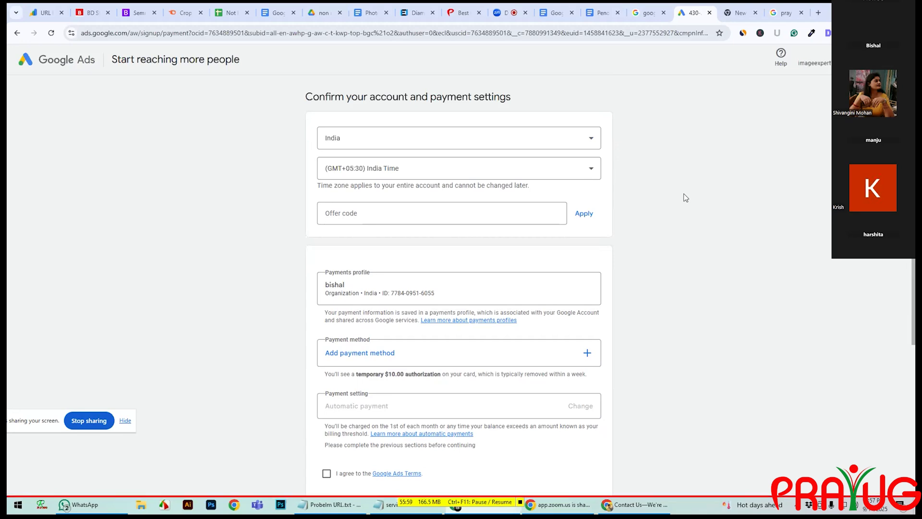
scroll(531, 259, down, 5)
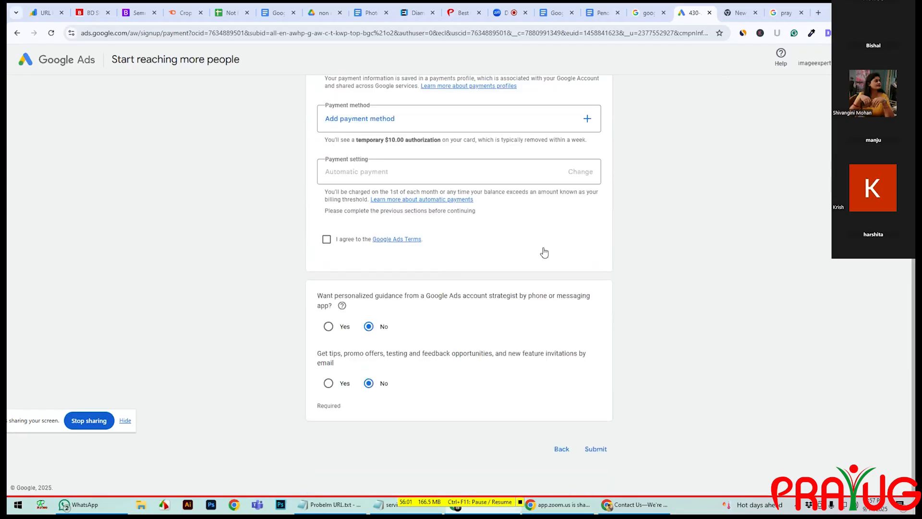
scroll(449, 266, up, 3)
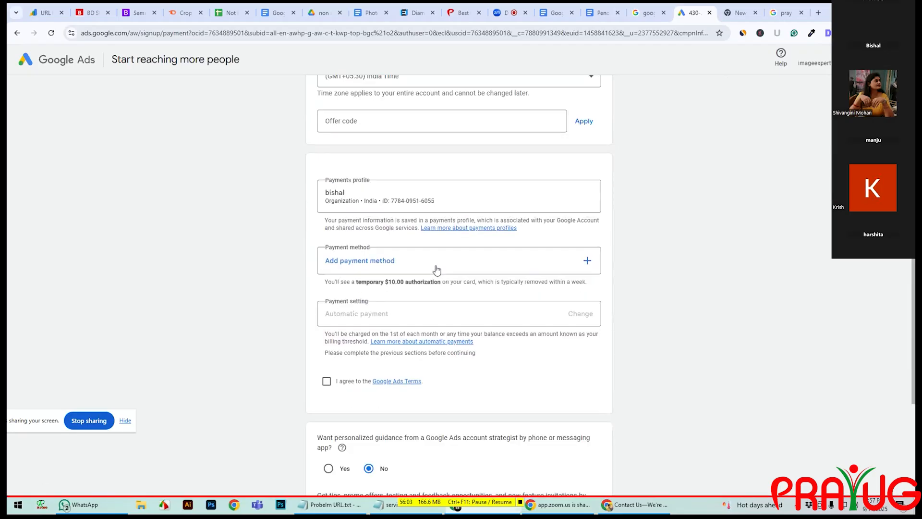
click(586, 262)
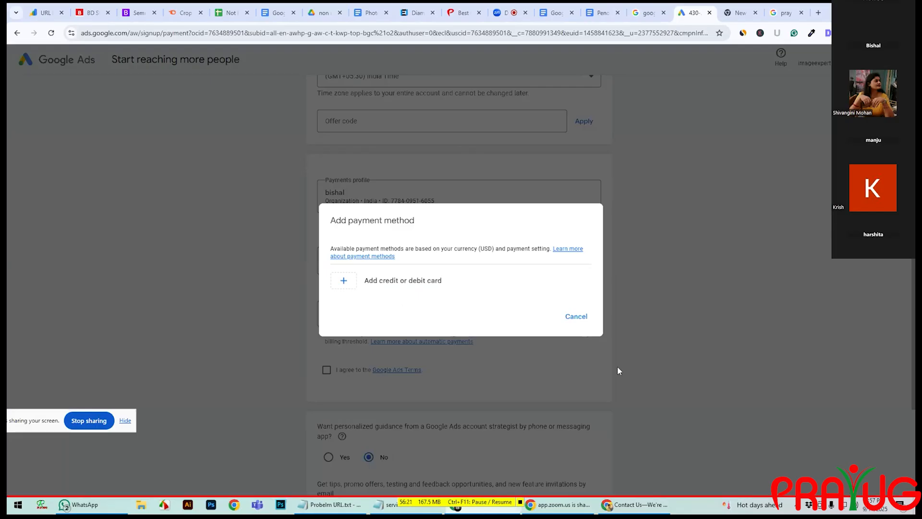
Step: Cancel the Add payment method dialog, dismiss the WhatsApp notification, and switch to the Zoom meeting tab
click(577, 319)
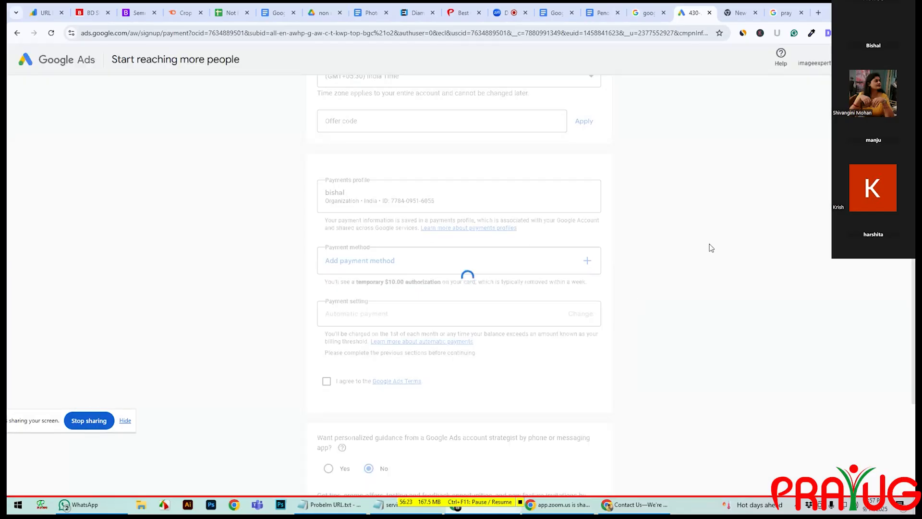
click(654, 14)
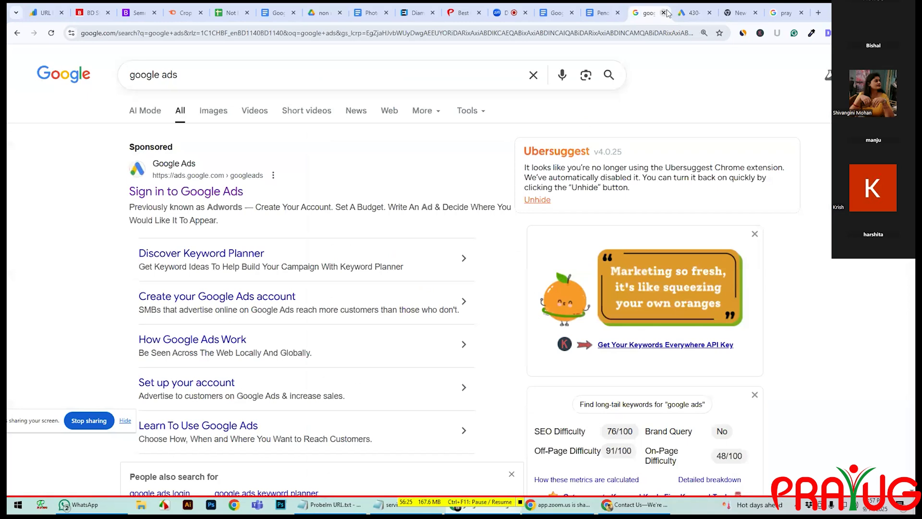
click(684, 13)
scroll(538, 250, up, 2)
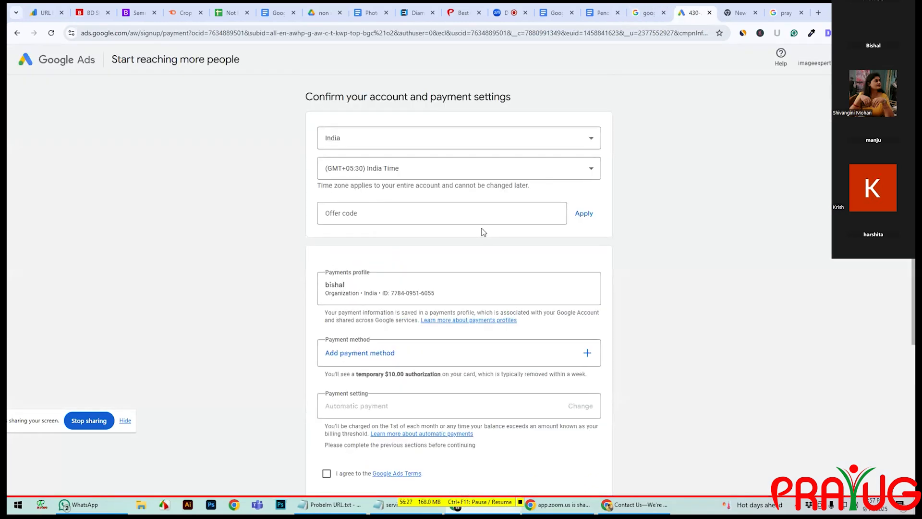
scroll(485, 227, down, 2)
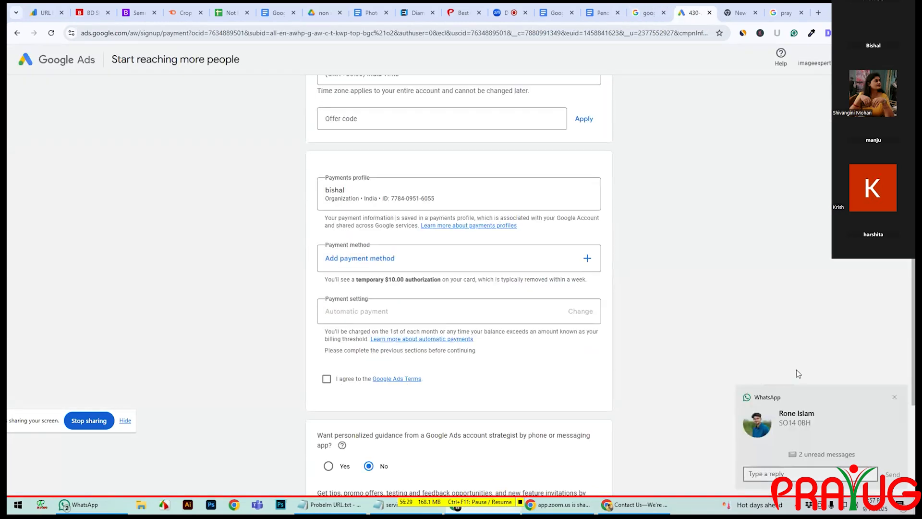
click(895, 397)
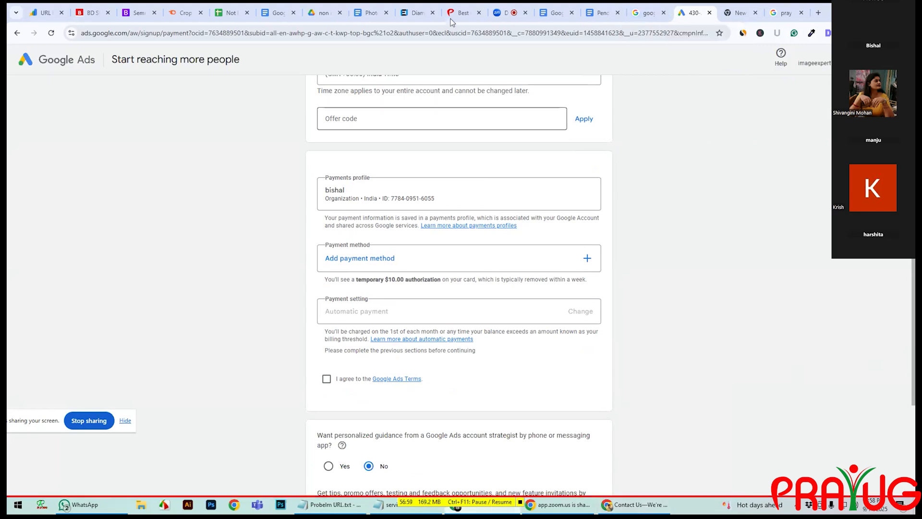
click(501, 13)
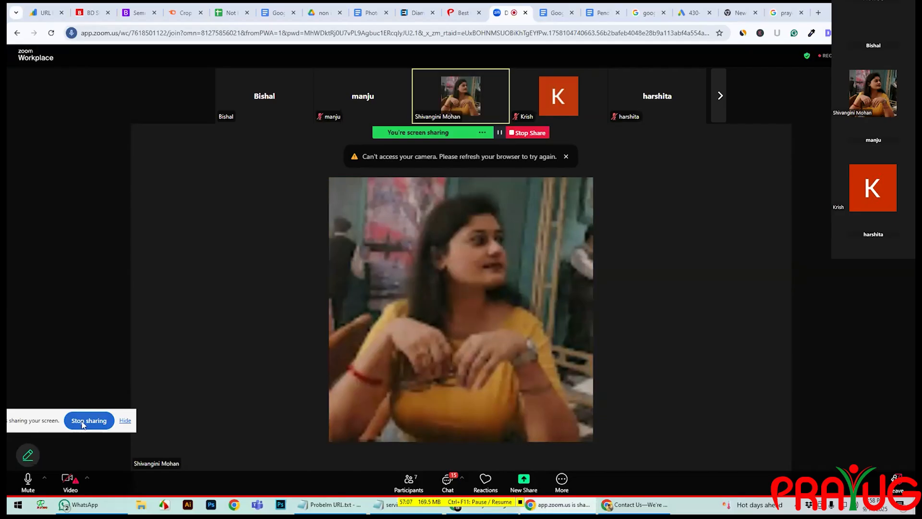
Step: Stop sharing the screen in the Zoom meeting
click(84, 423)
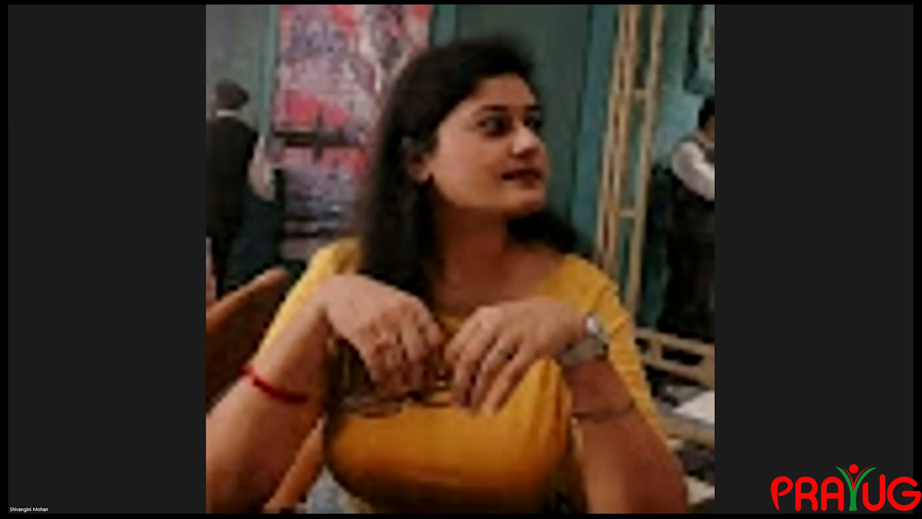